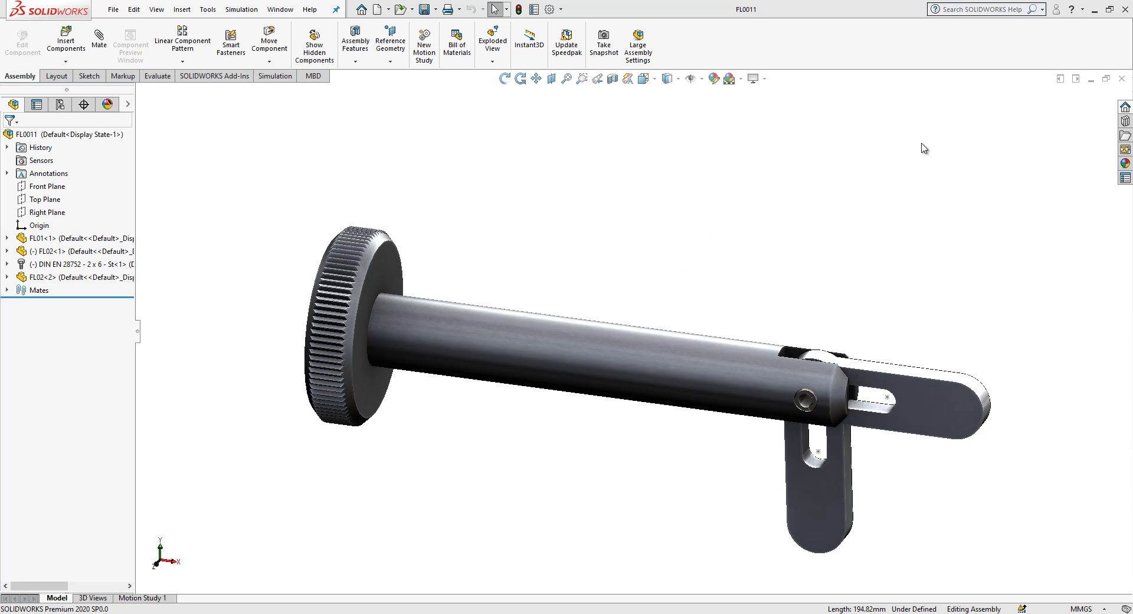
# - Close the open assembly and create a new part document
pyautogui.click(1122, 79)
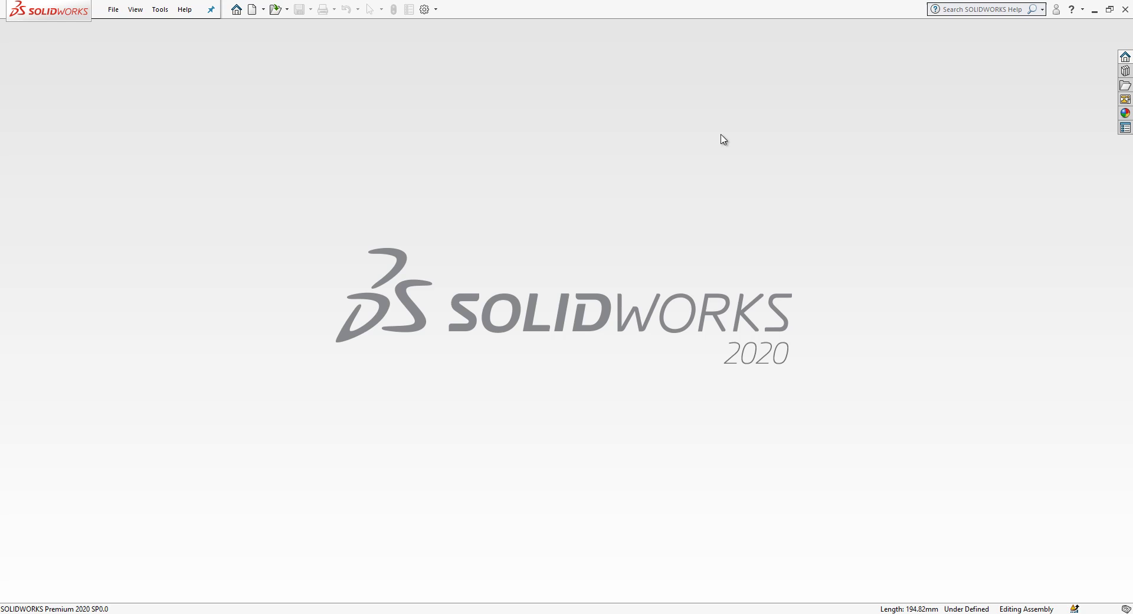
pyautogui.click(253, 10)
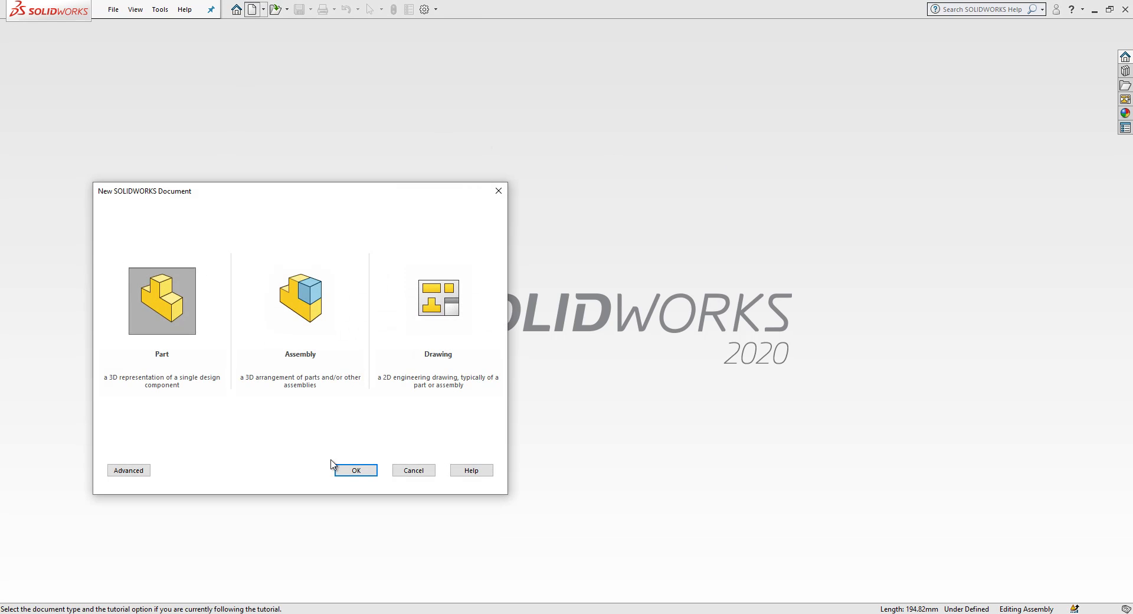
pyautogui.click(356, 471)
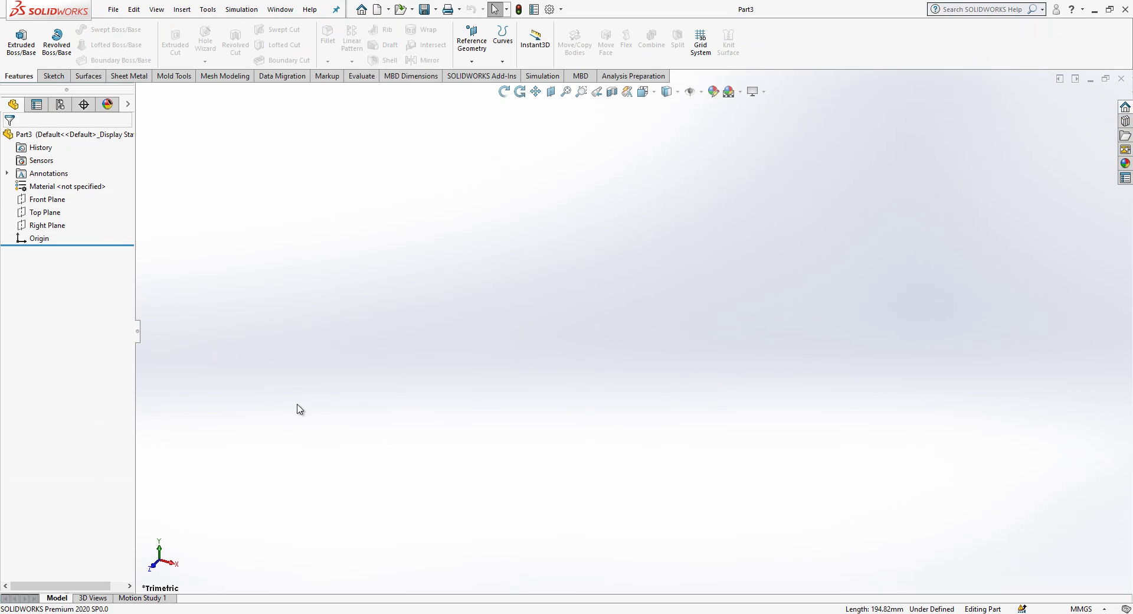
# - Sketch a closed L-shaped half-profile on the Front Plane from the origin, about 186 mm long with a shaft section about 27 mm high
pyautogui.click(53, 201)
pyautogui.click(54, 204)
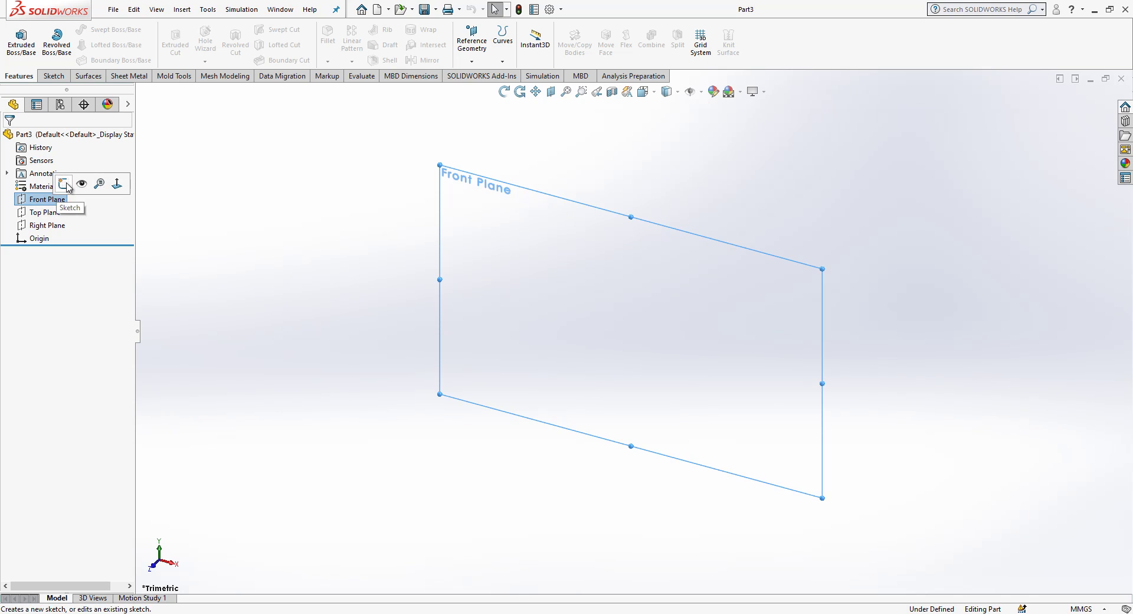
pyautogui.click(66, 186)
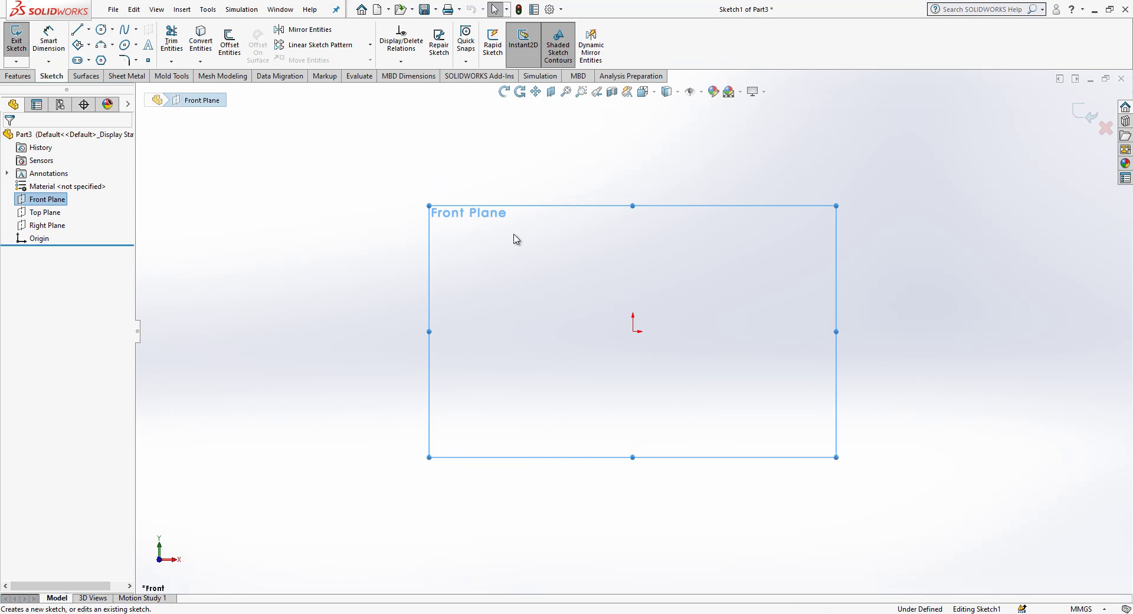
pyautogui.click(76, 32)
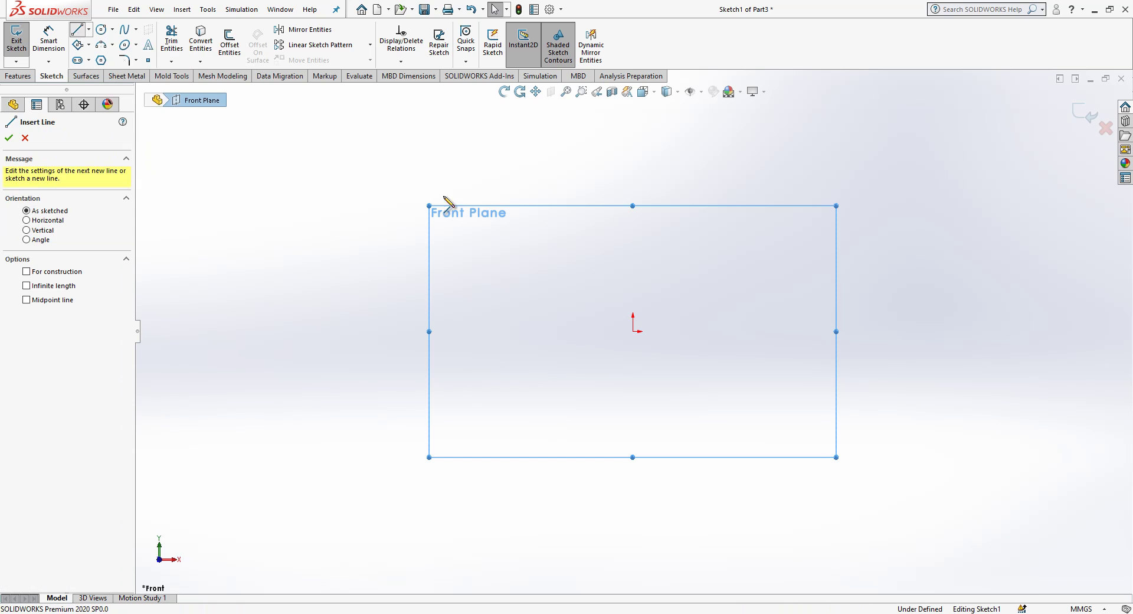
pyautogui.click(632, 332)
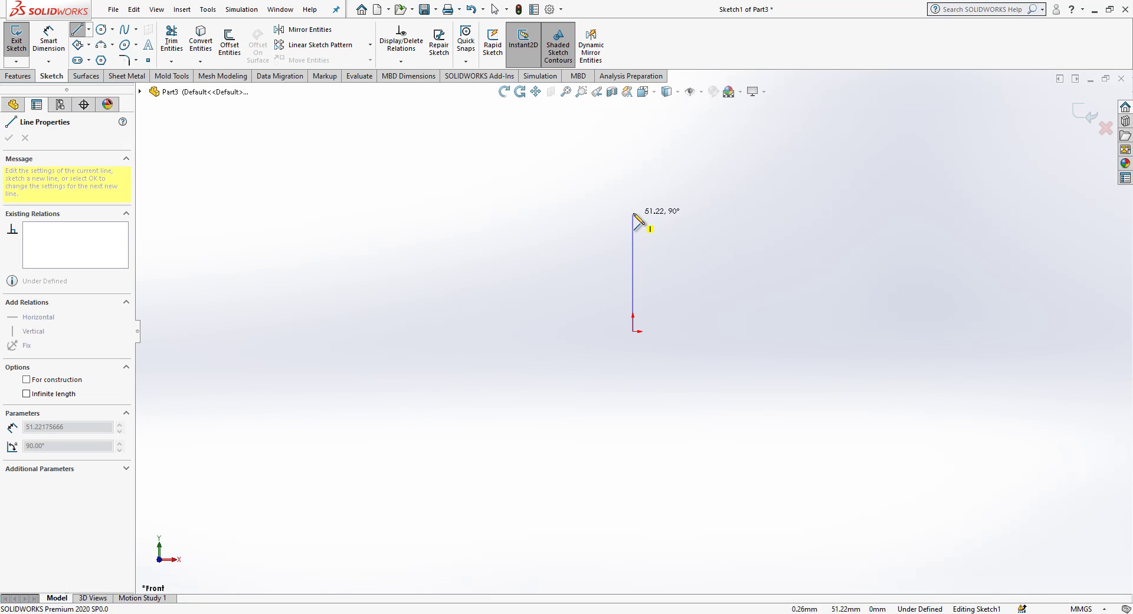
pyautogui.click(726, 178)
pyautogui.click(727, 268)
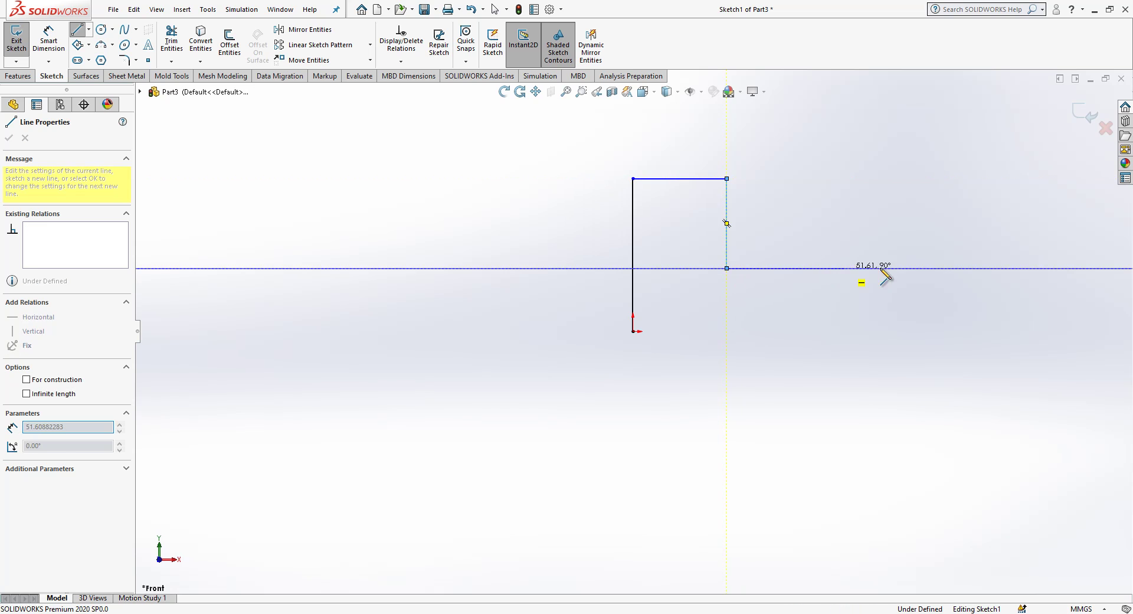
pyautogui.click(1059, 268)
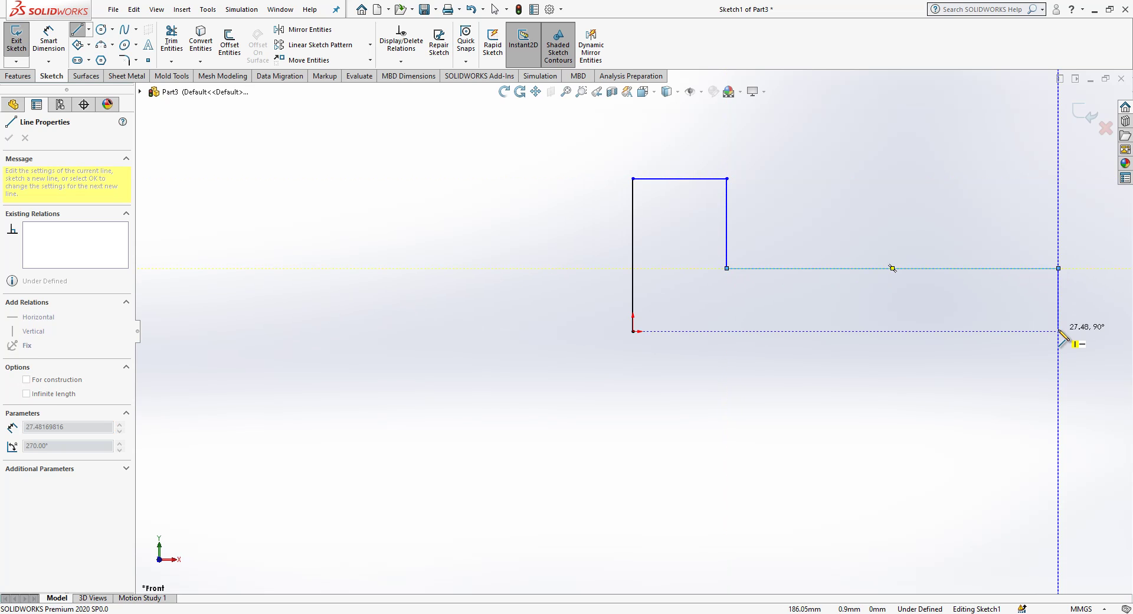
pyautogui.click(1059, 331)
pyautogui.click(632, 331)
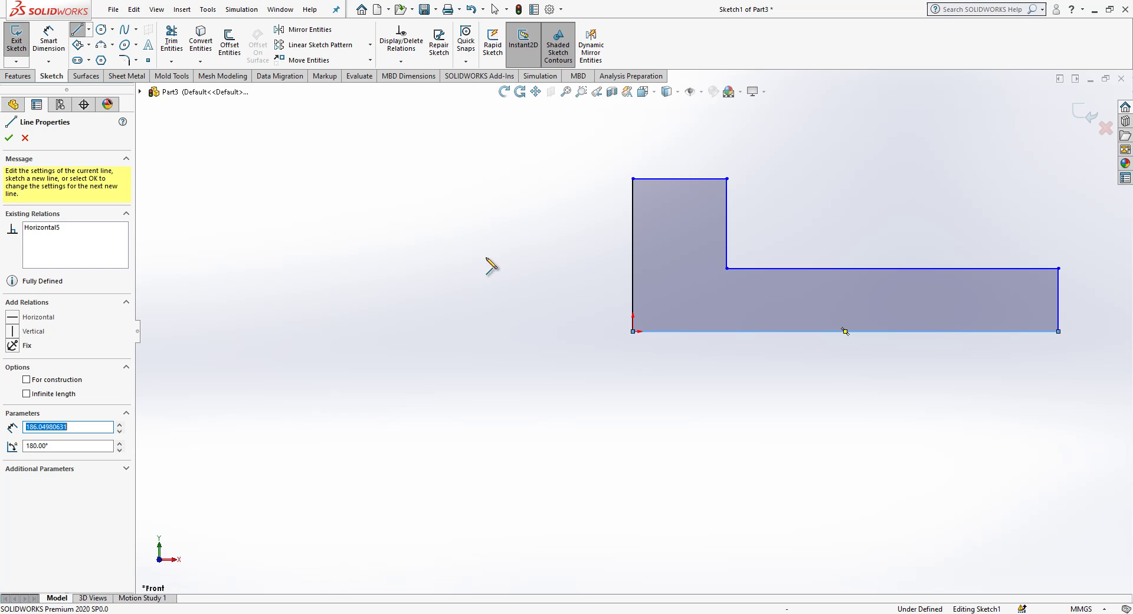
# - Draw a horizontal line about 280 mm long from the origin past the profile's end and convert it to construction geometry
pyautogui.scroll(3, 400, 294)
pyautogui.scroll(-1, 1024, 308)
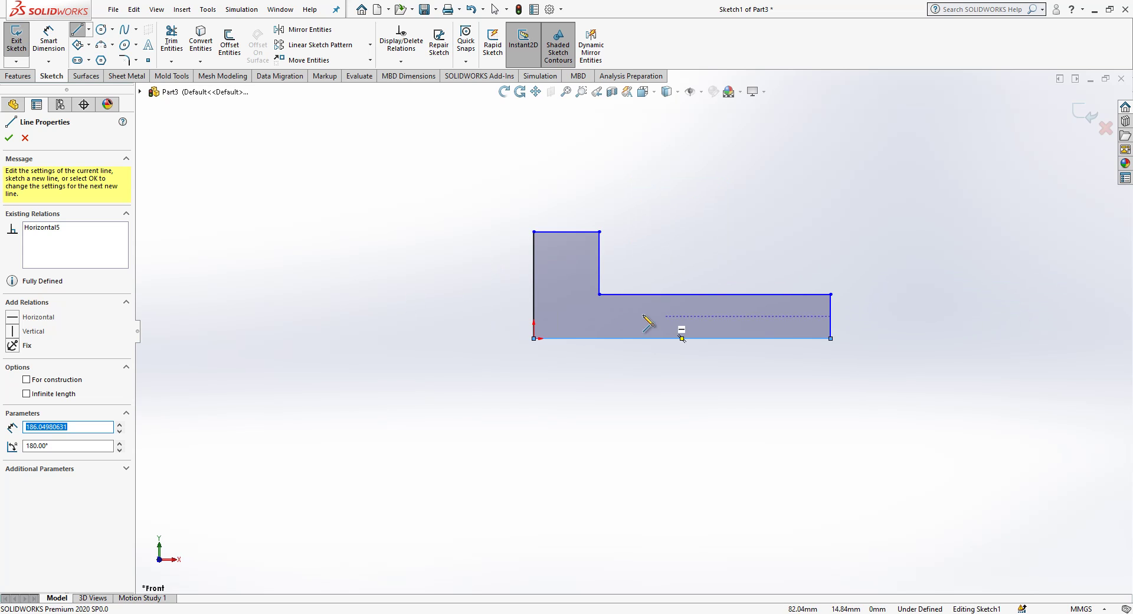
pyautogui.click(534, 339)
pyautogui.click(981, 338)
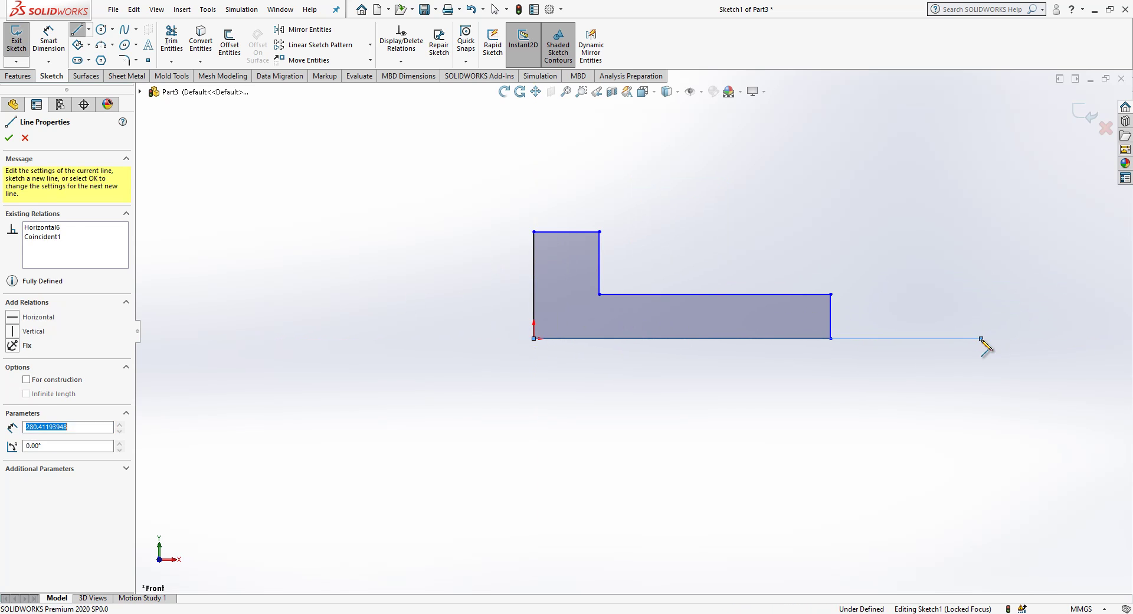
pyautogui.press('Escape')
pyautogui.click(945, 339)
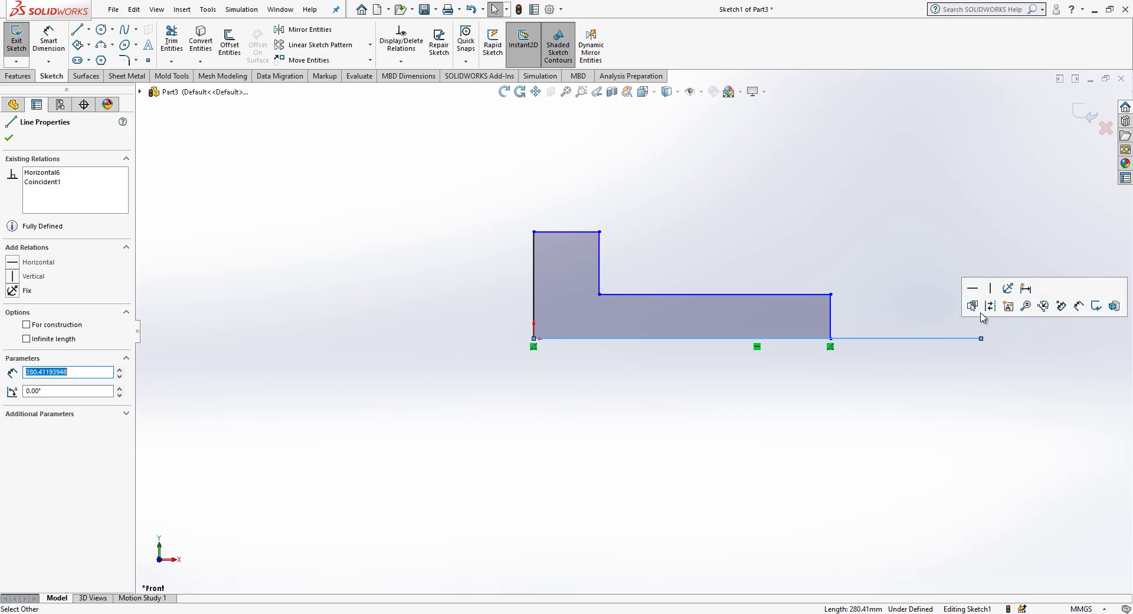
pyautogui.click(987, 314)
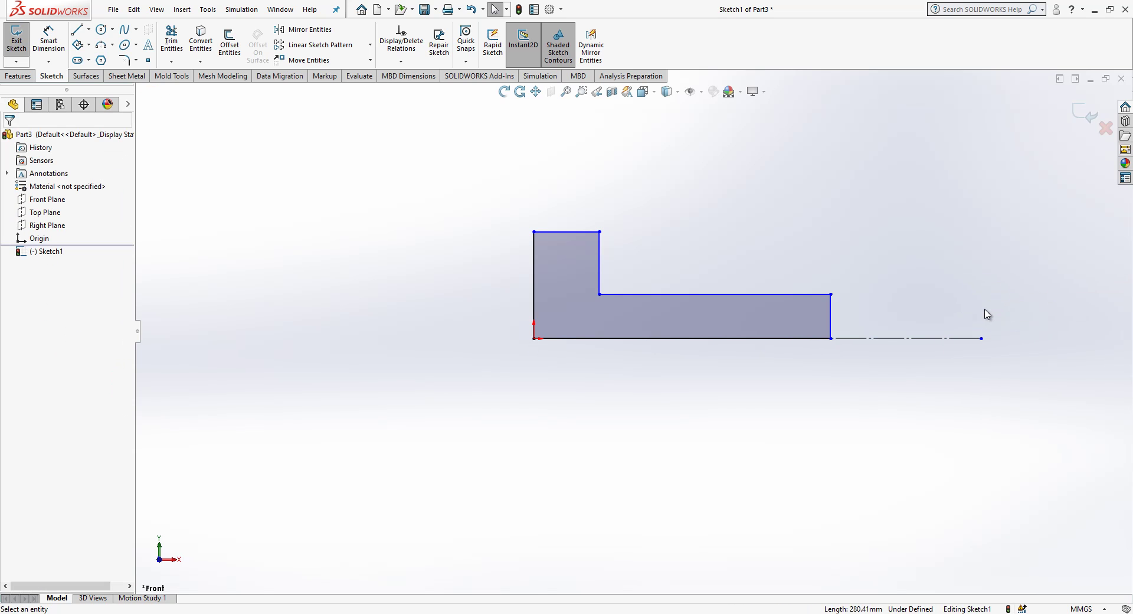
# - Dimension the shaft section across the centerline as a 6 mm diameter
pyautogui.scroll(-2, 991, 314)
pyautogui.scroll(2, 897, 316)
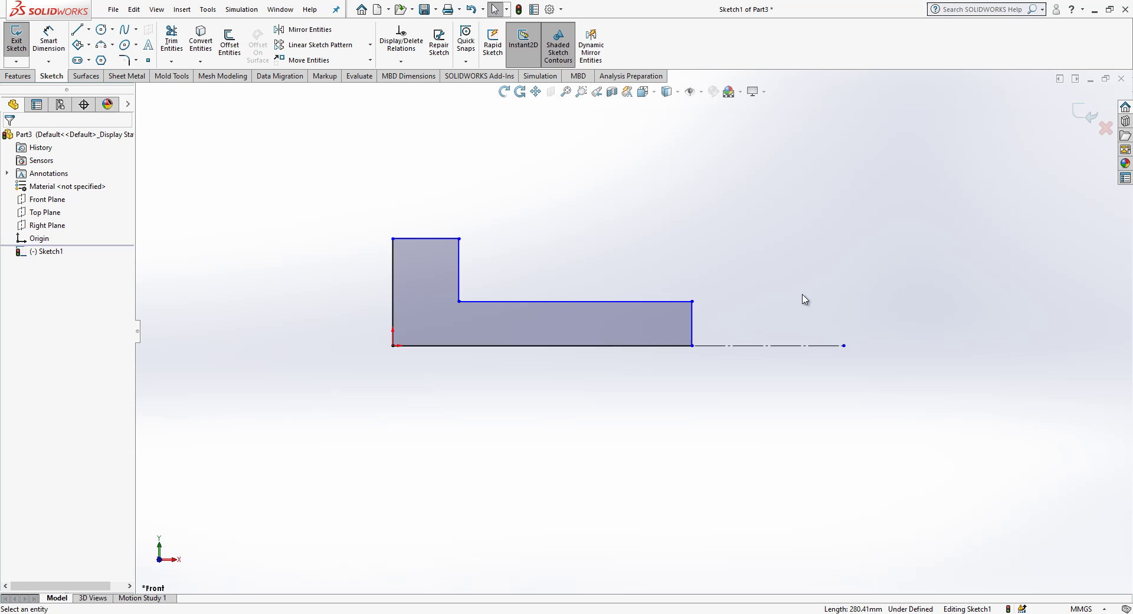
pyautogui.scroll(-1, 562, 303)
pyautogui.click(49, 40)
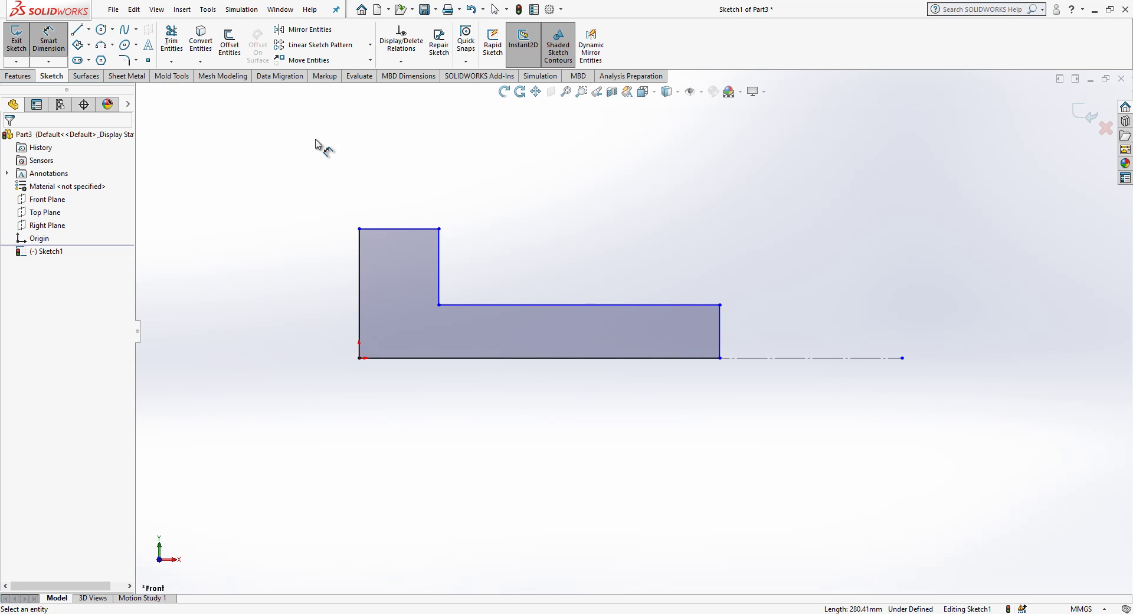
pyautogui.click(835, 359)
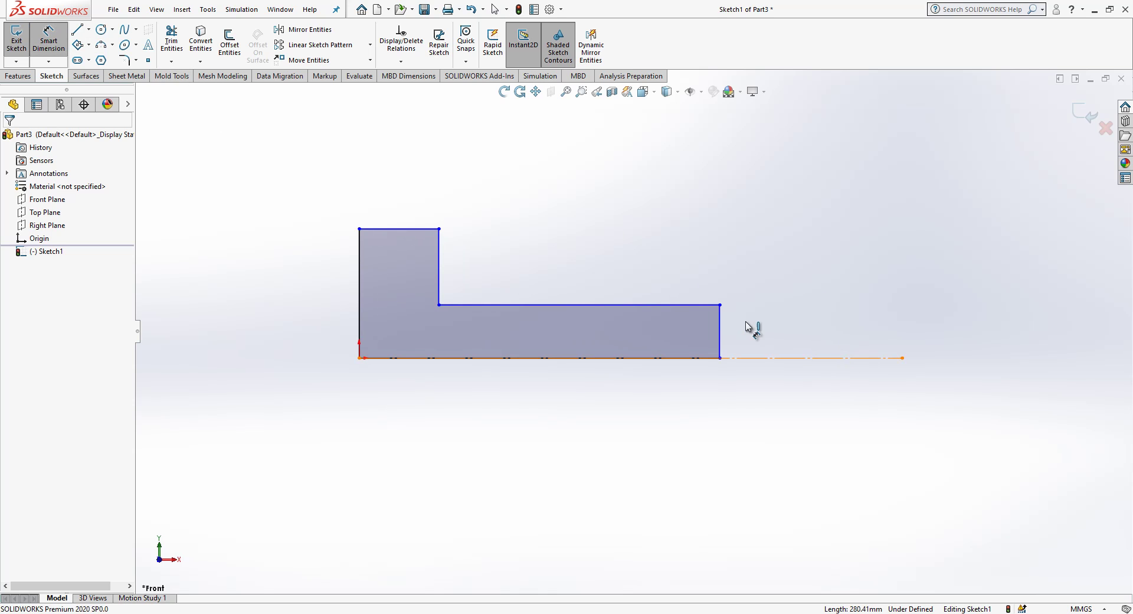
pyautogui.click(706, 305)
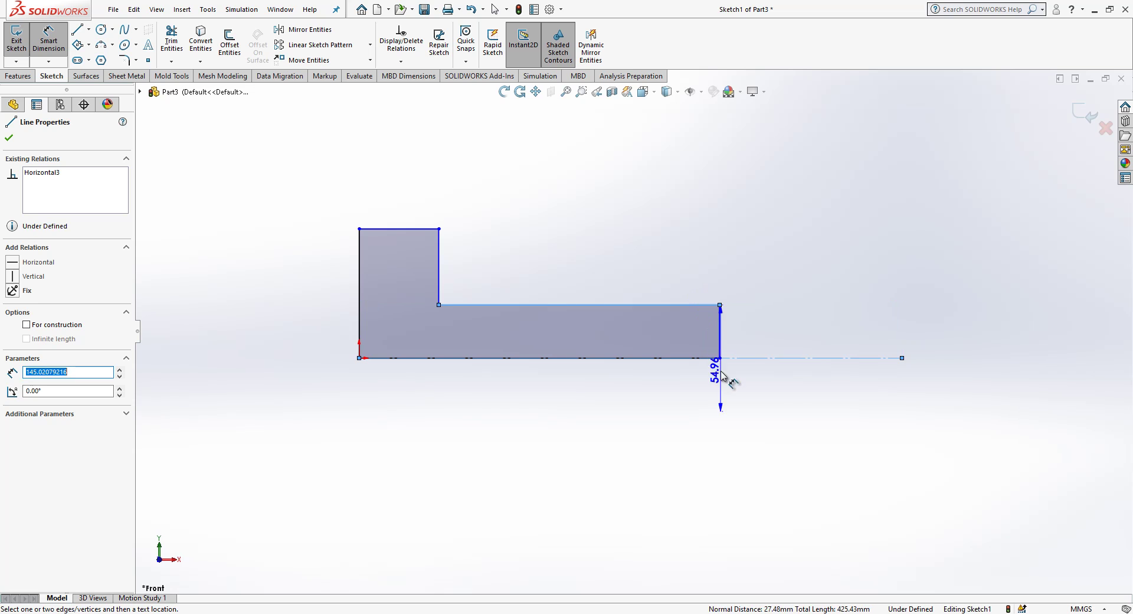
pyautogui.click(966, 406)
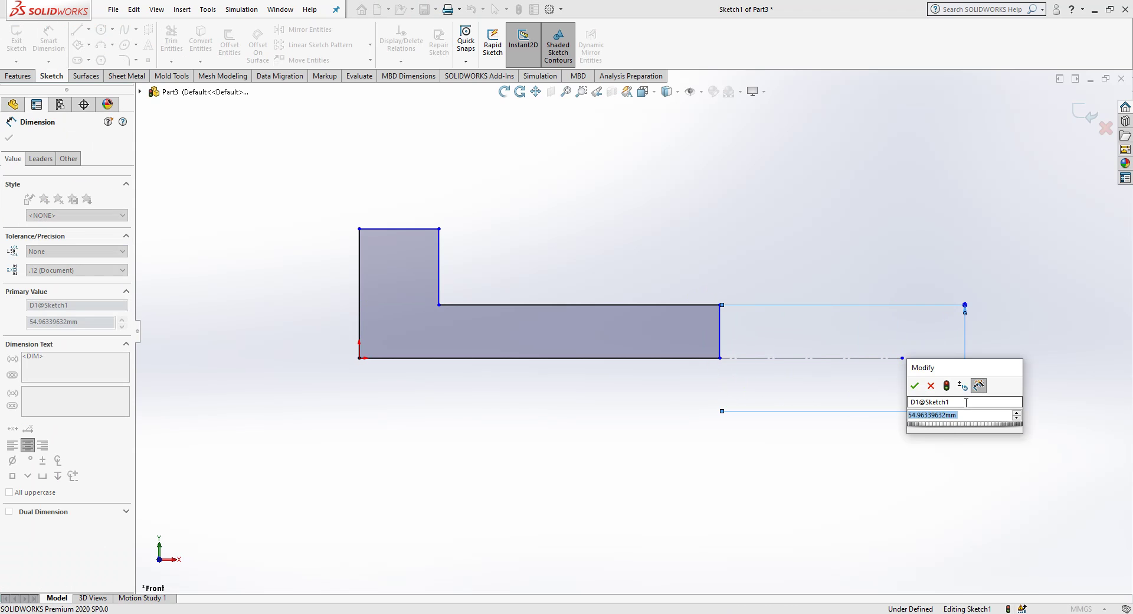
pyautogui.write('6')
pyautogui.press('Return')
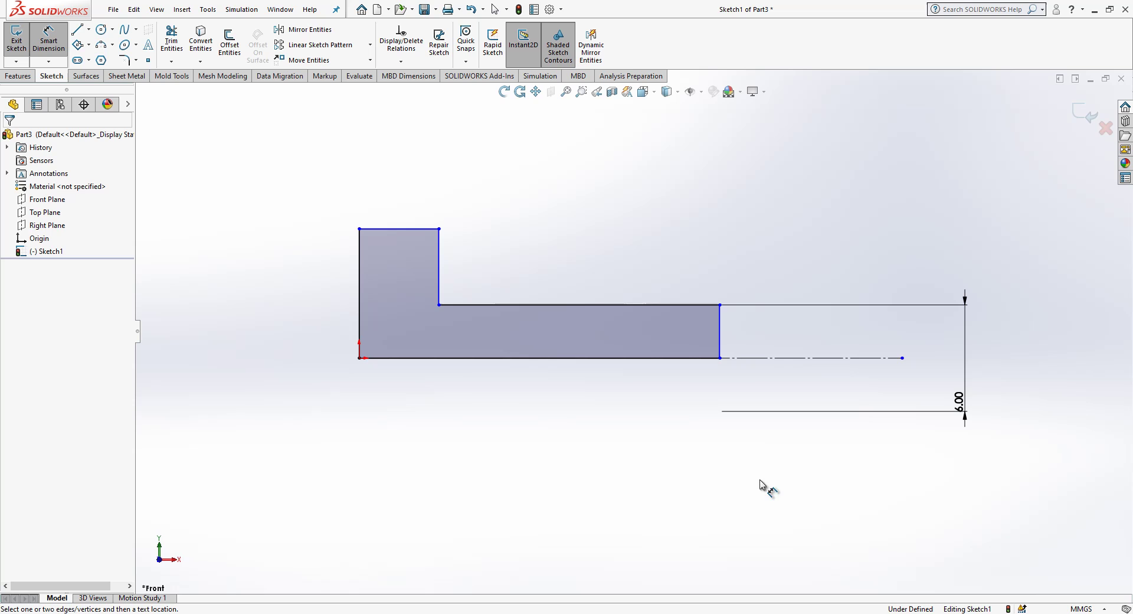
# - Dimension the head section across the centerline as a 16 mm diameter
pyautogui.click(765, 362)
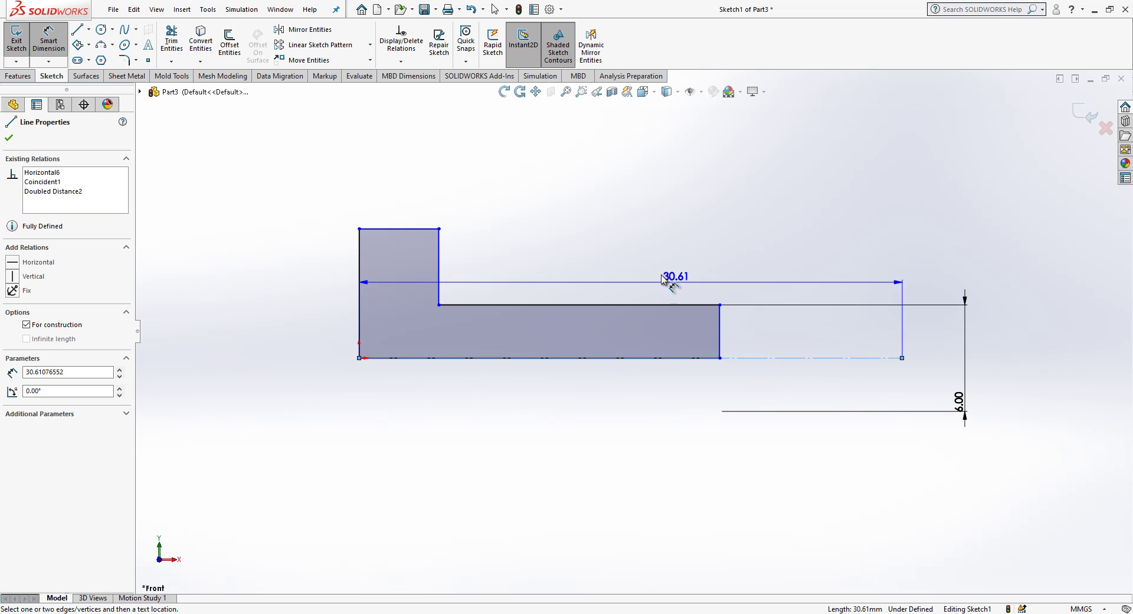
pyautogui.click(431, 228)
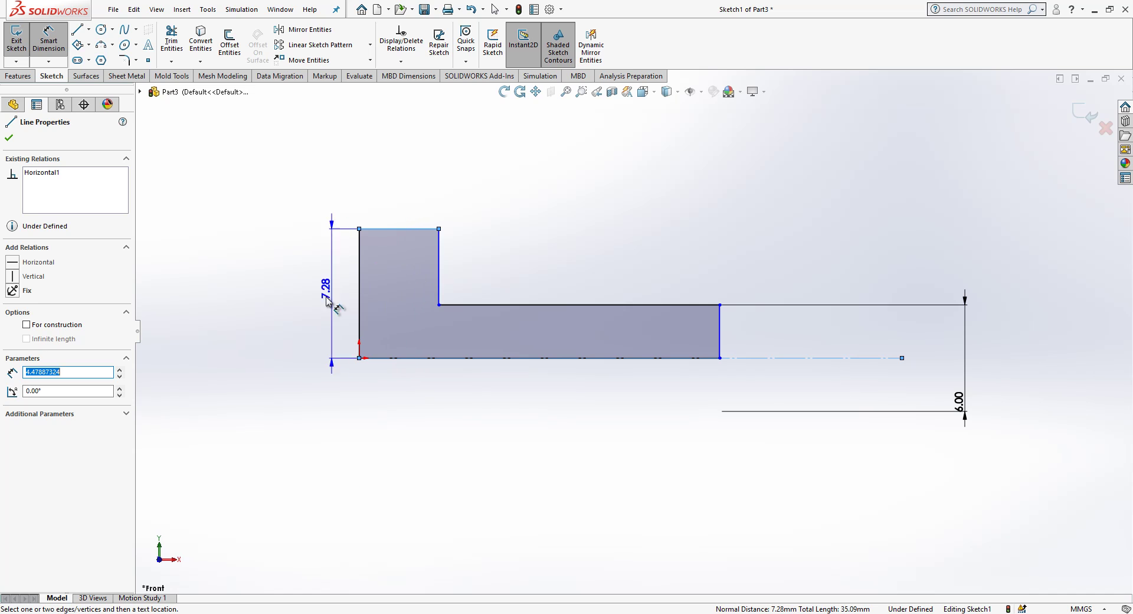
pyautogui.click(298, 399)
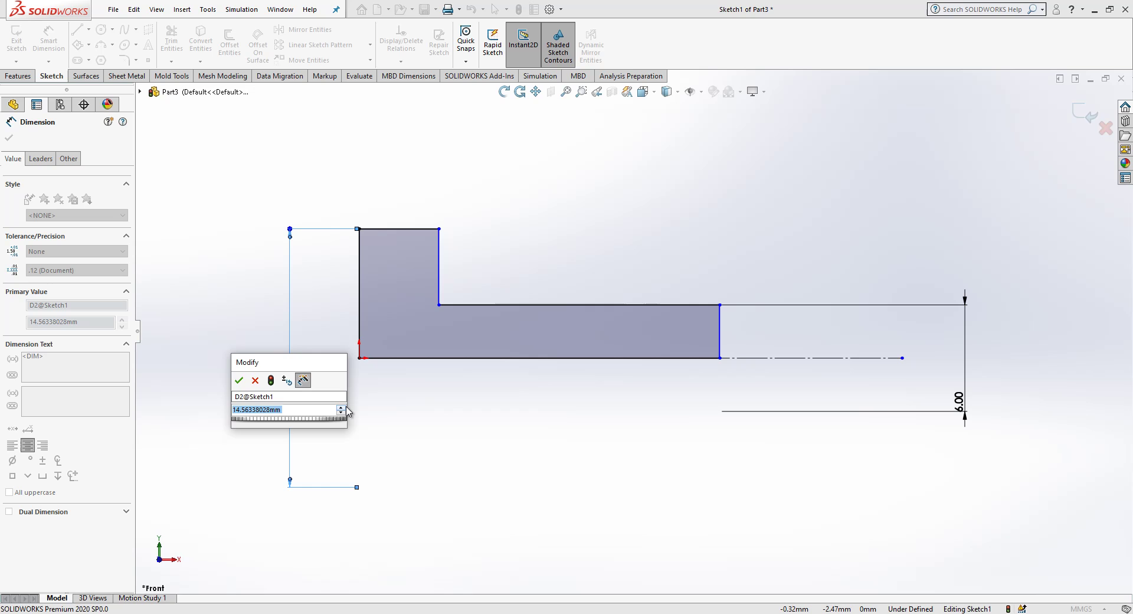
pyautogui.write('16')
pyautogui.press('Return')
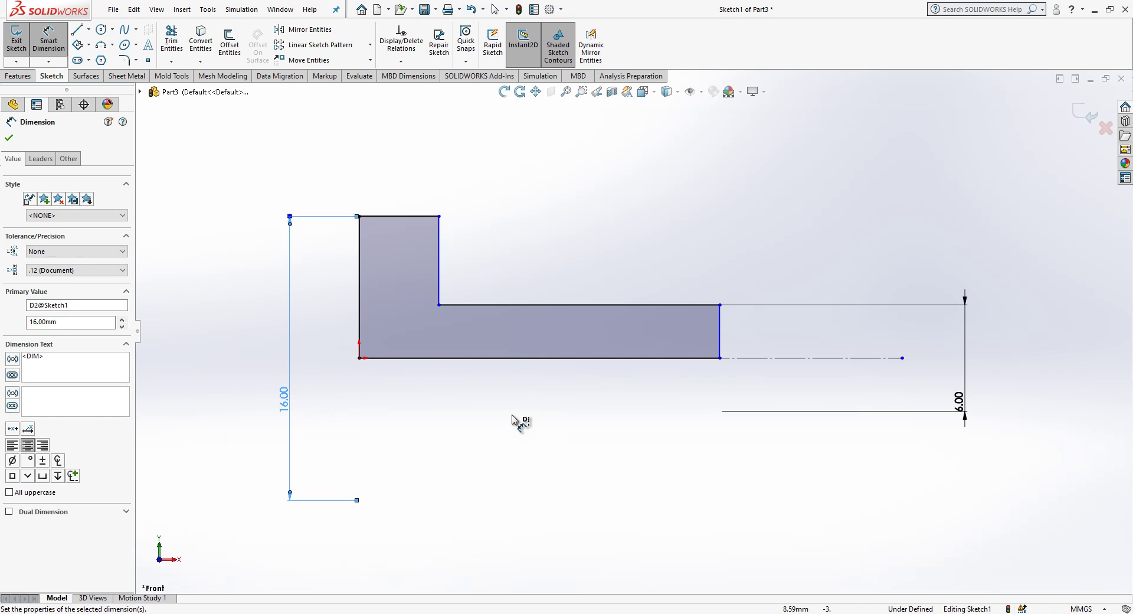
pyautogui.click(515, 420)
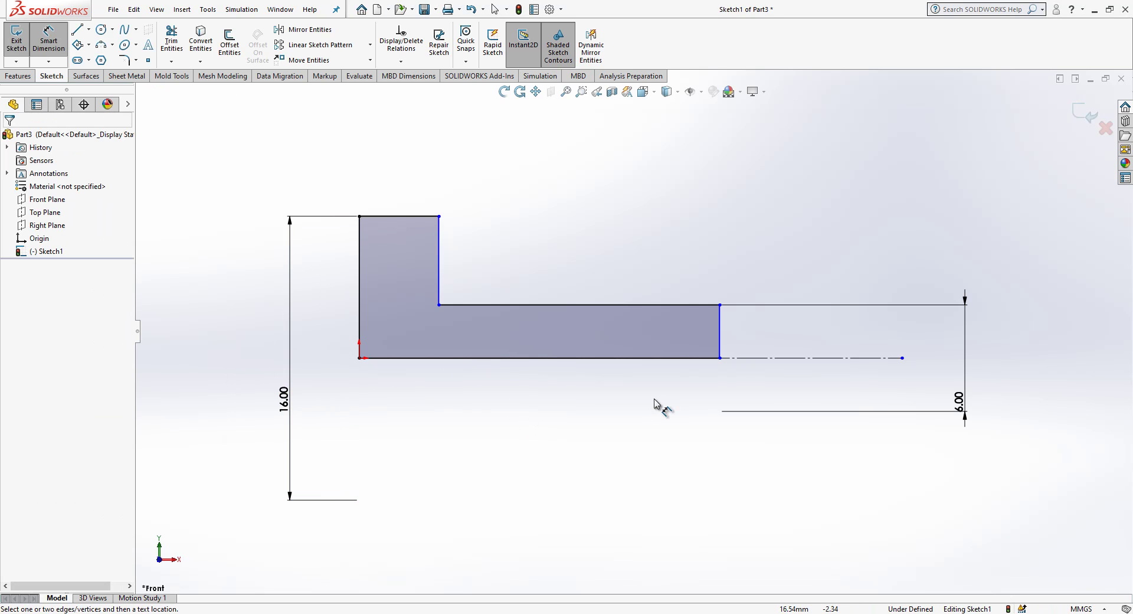
# - Dimension the head's top edge to set its thickness to 4 mm
pyautogui.click(423, 223)
pyautogui.click(422, 164)
pyautogui.write('4')
pyautogui.press('Return')
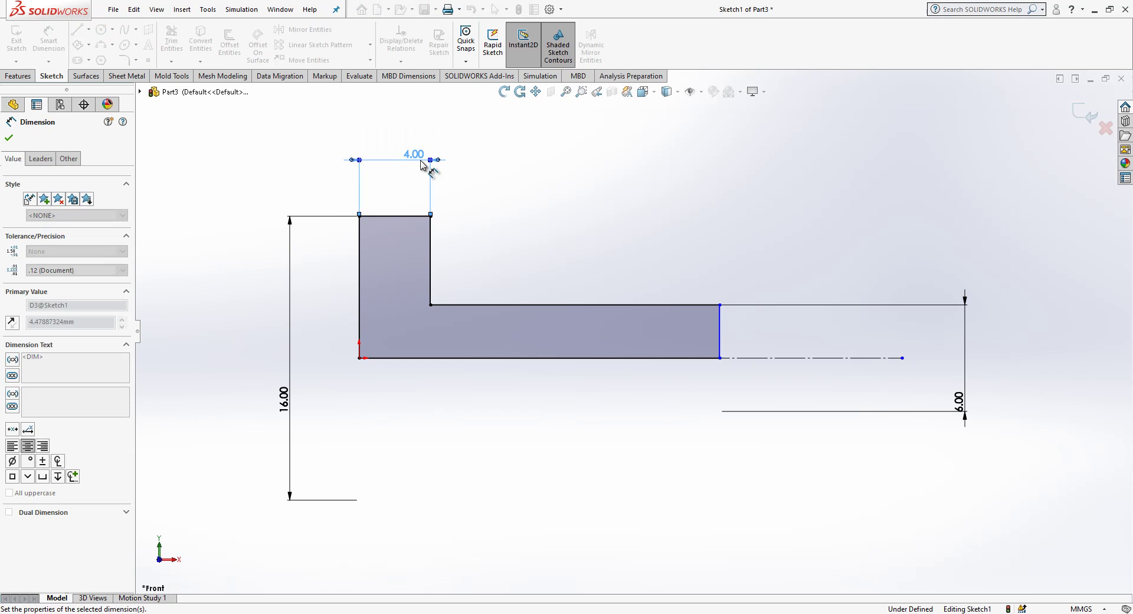
pyautogui.click(524, 215)
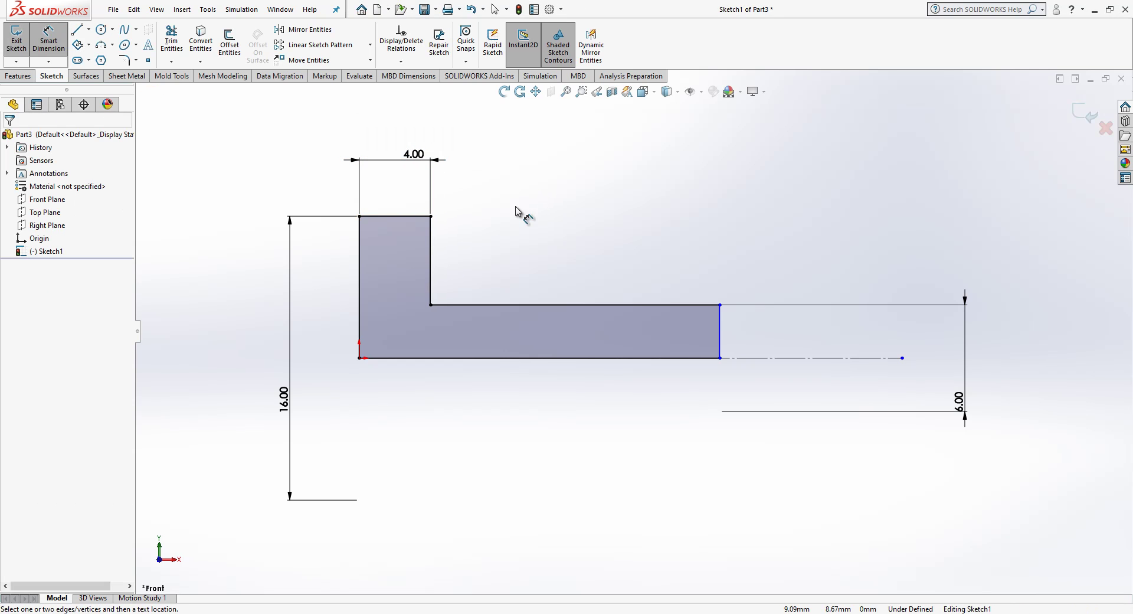
# - Dimension the shaft's upper edge to set its length to 40 mm
pyautogui.click(498, 305)
pyautogui.click(585, 227)
pyautogui.write('40')
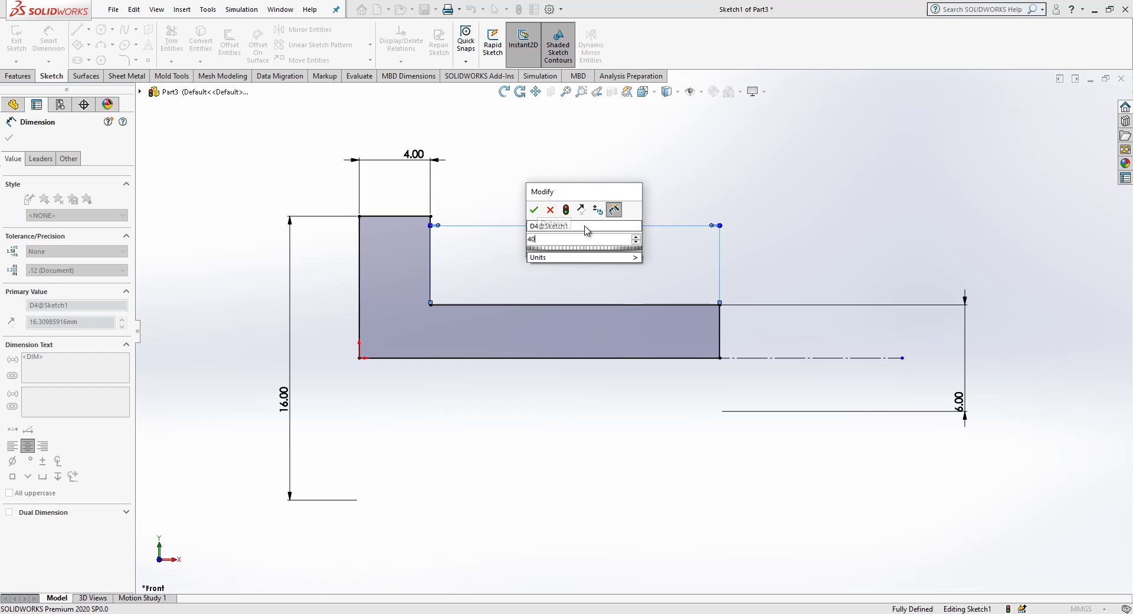
pyautogui.press('Return')
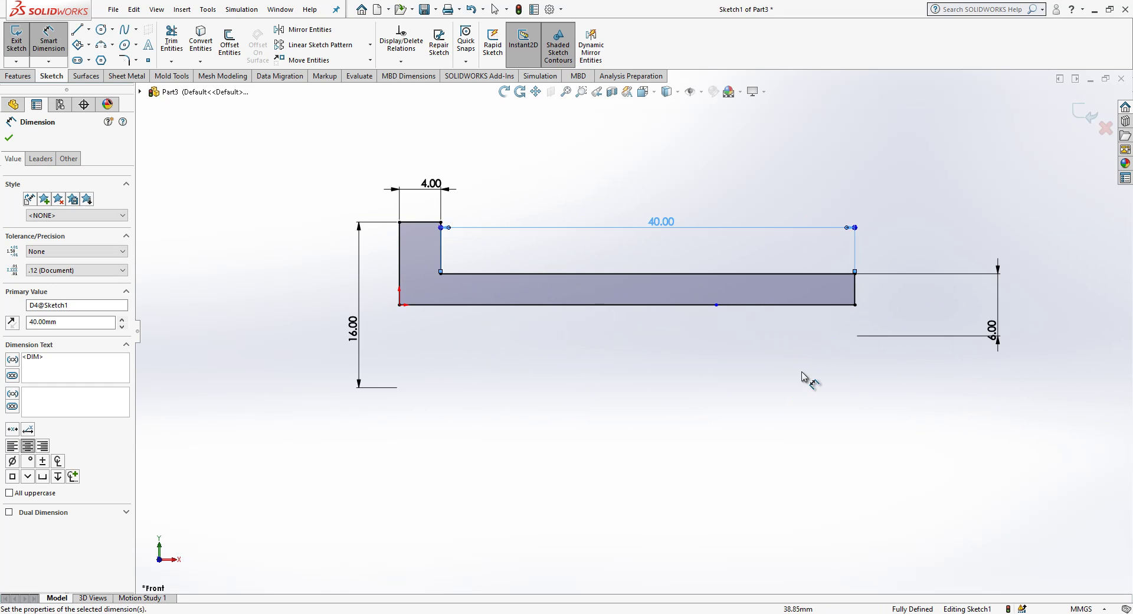
pyautogui.click(806, 379)
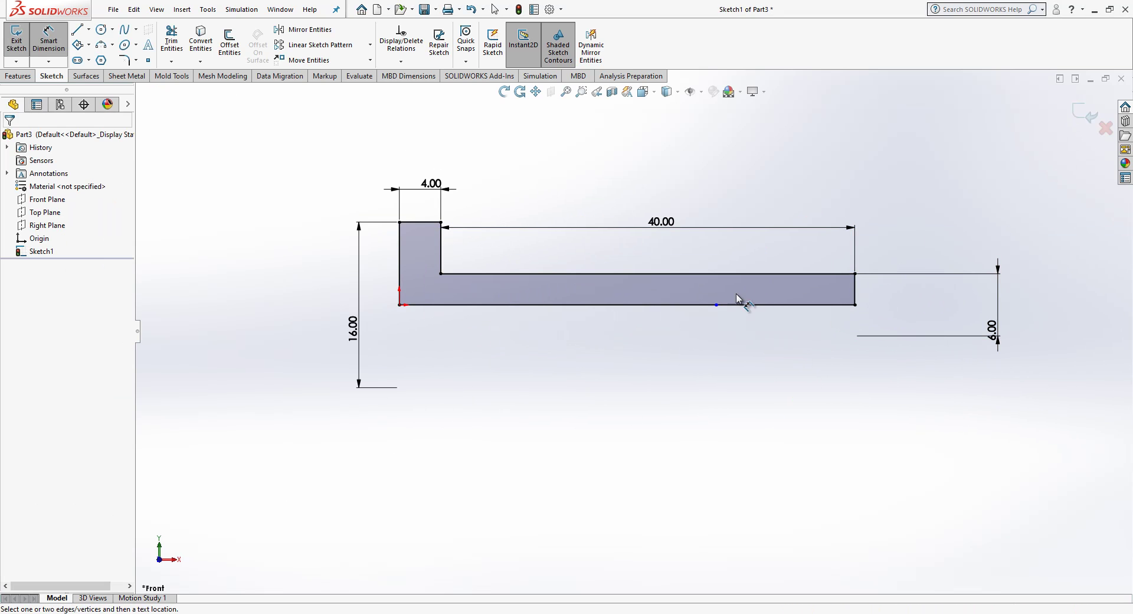
# - Extend the centerline's free end beyond the shaft's end so that it is about 48 mm long
pyautogui.press('Escape')
pyautogui.moveTo(716, 305); pyautogui.dragTo(895, 313)
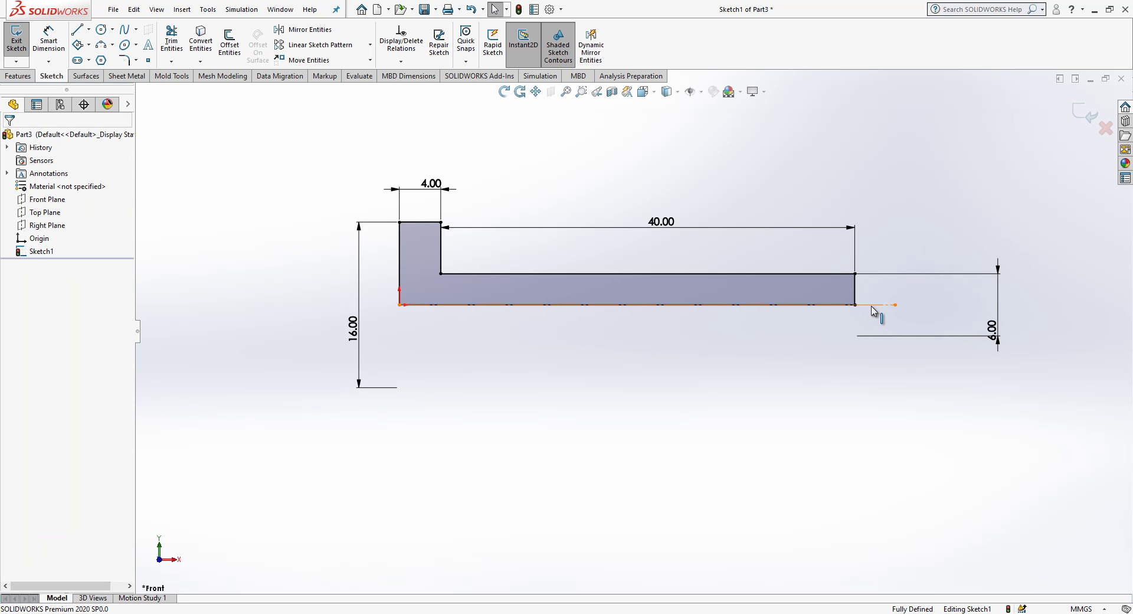
pyautogui.click(868, 305)
# - Exit the sketch and revolve the profile 360 degrees about the centerline to form the solid pin with its head
pyautogui.click(1083, 111)
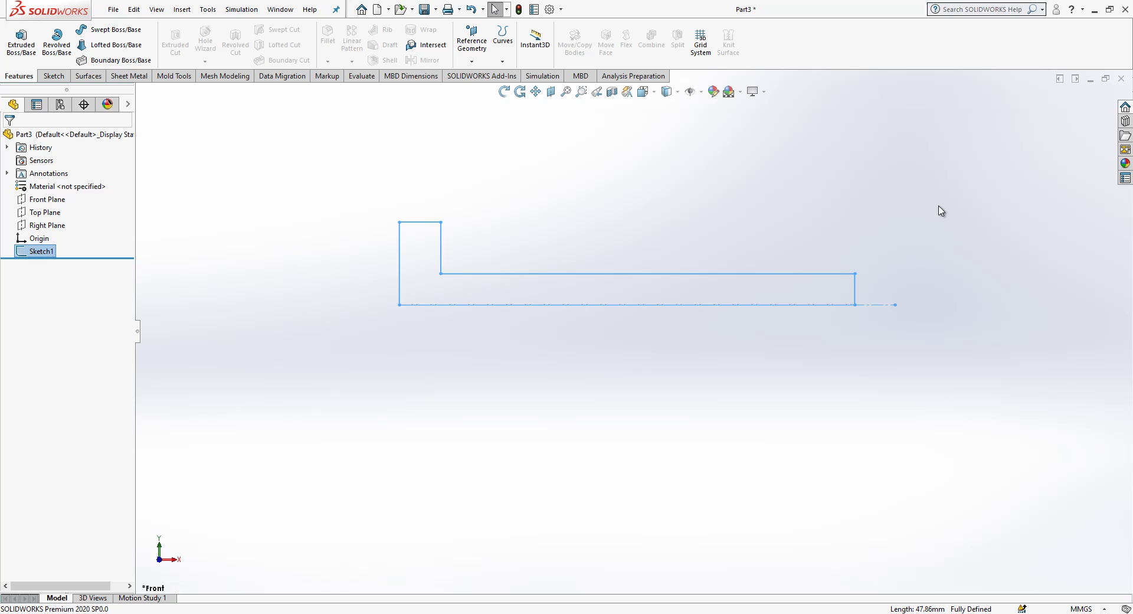
pyautogui.scroll(-1, 854, 276)
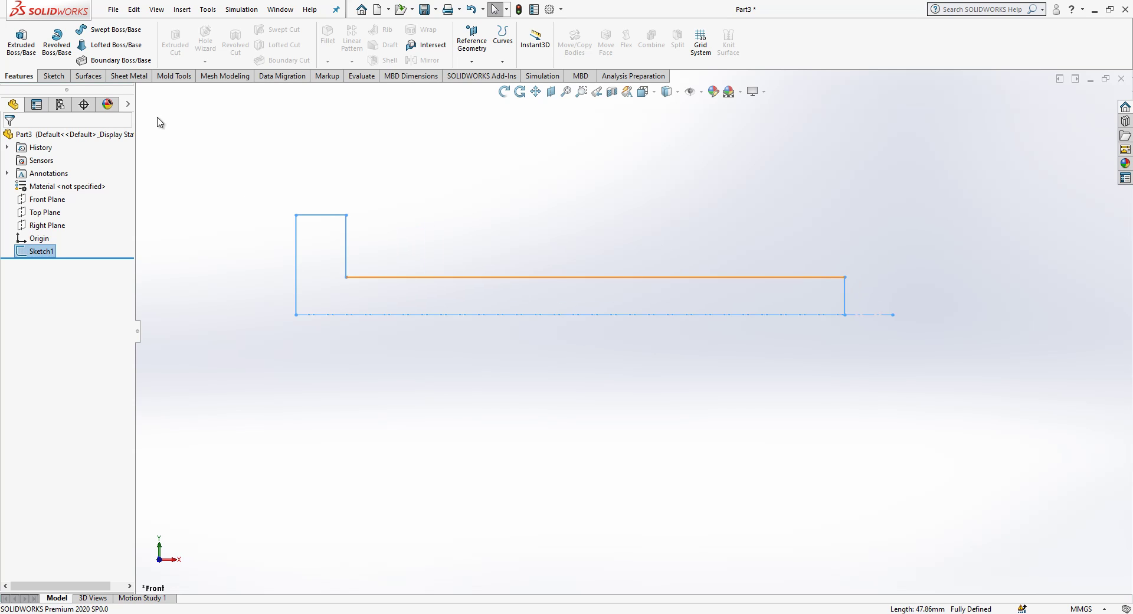
pyautogui.click(56, 42)
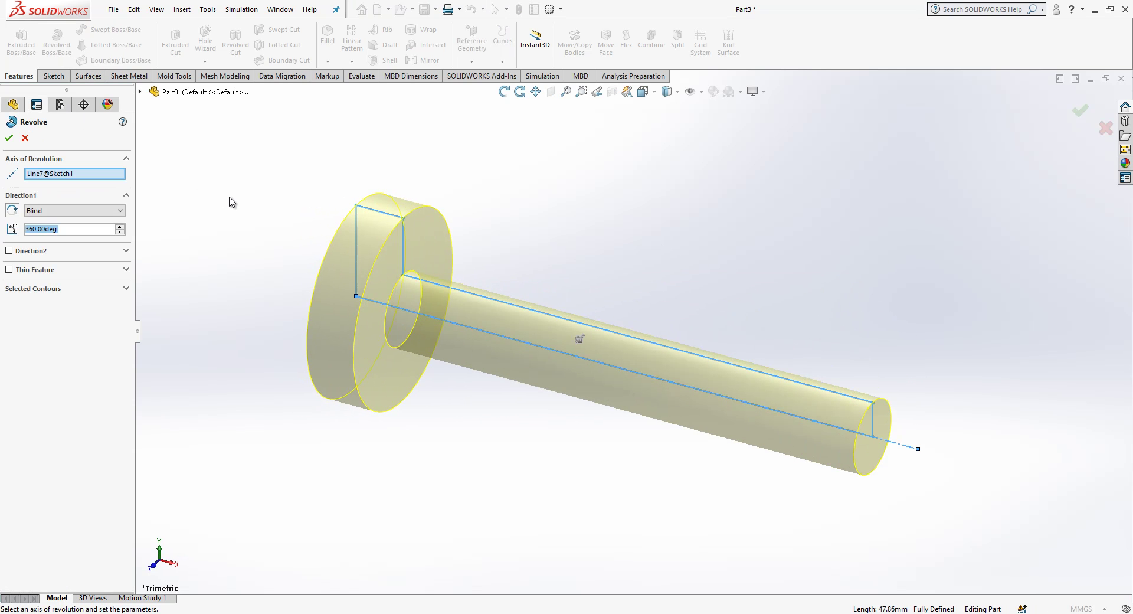
pyautogui.click(9, 138)
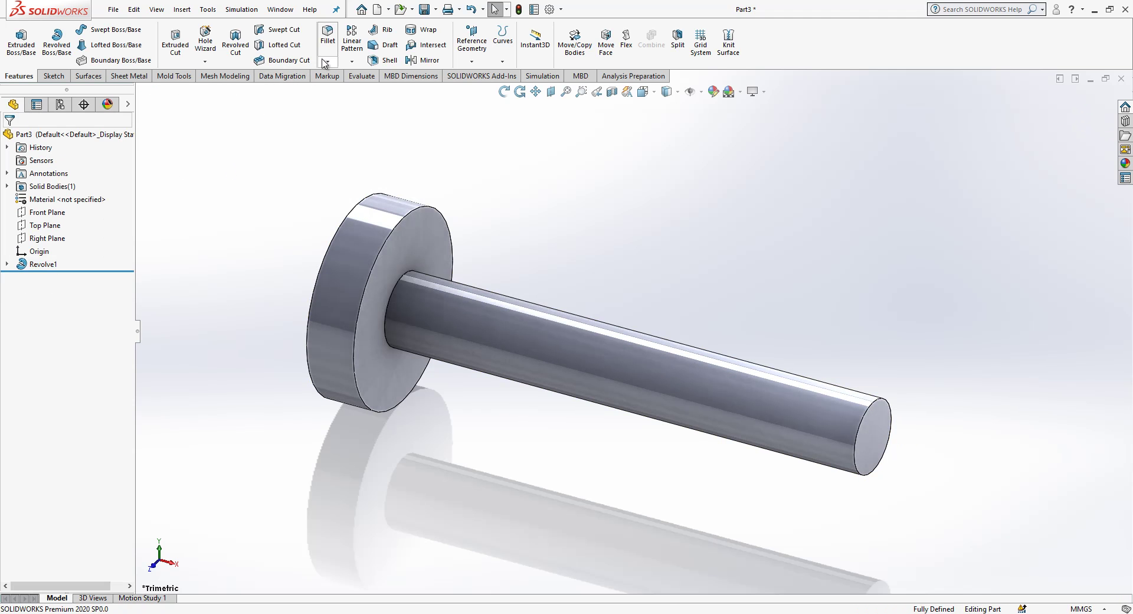
# - Set up a distance-angle chamfer with a distance of 0.75 mm at 45 degrees
pyautogui.click(327, 61)
pyautogui.click(344, 89)
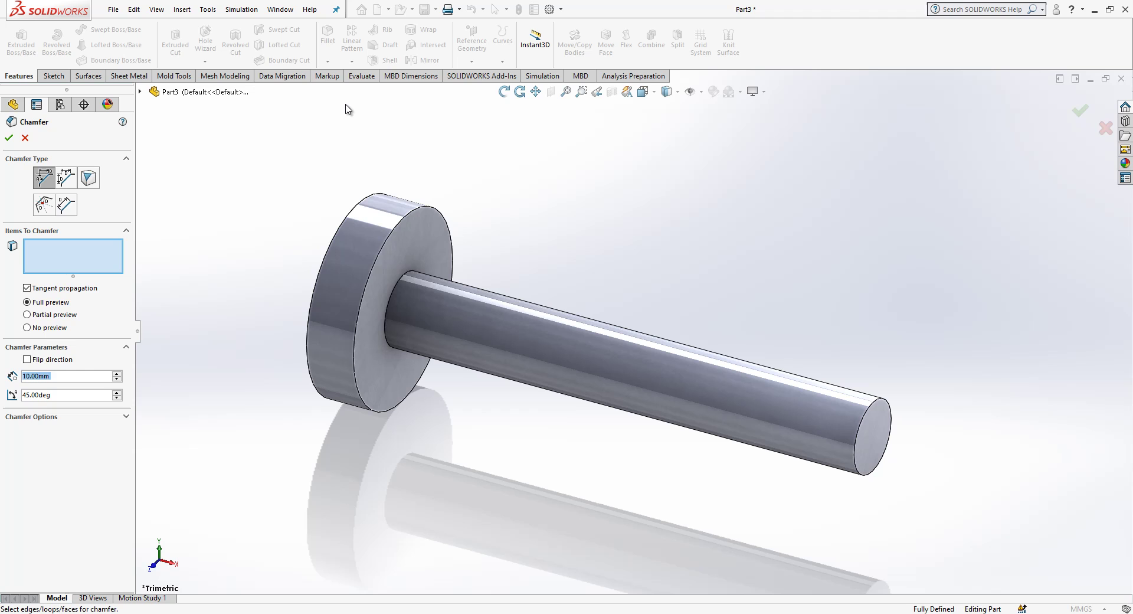
pyautogui.write('1')
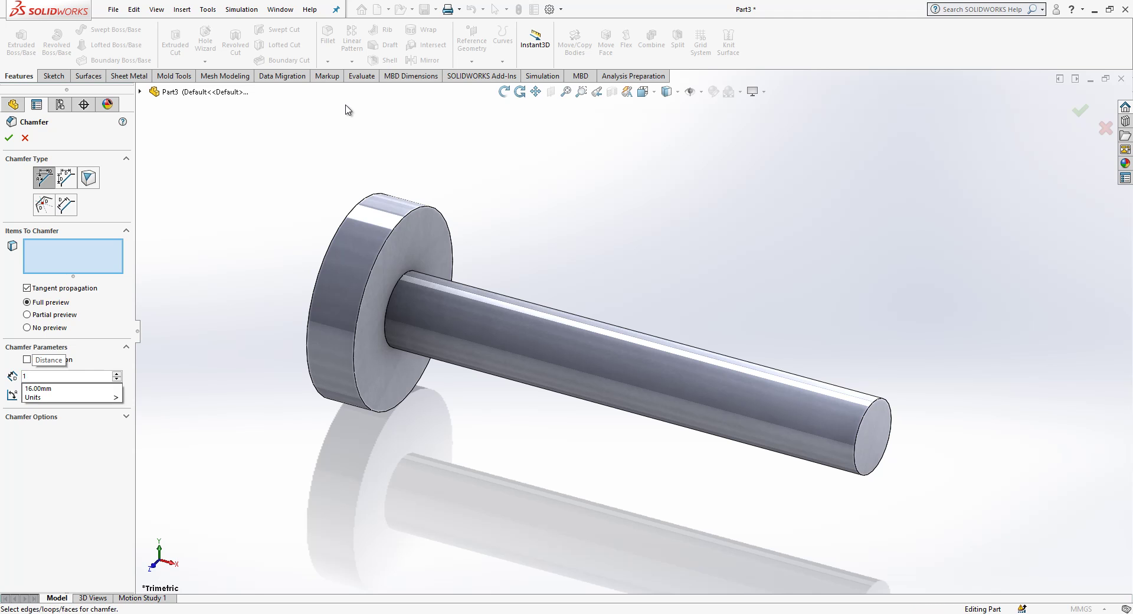
pyautogui.press('BackSpace')
pyautogui.write('0.5')
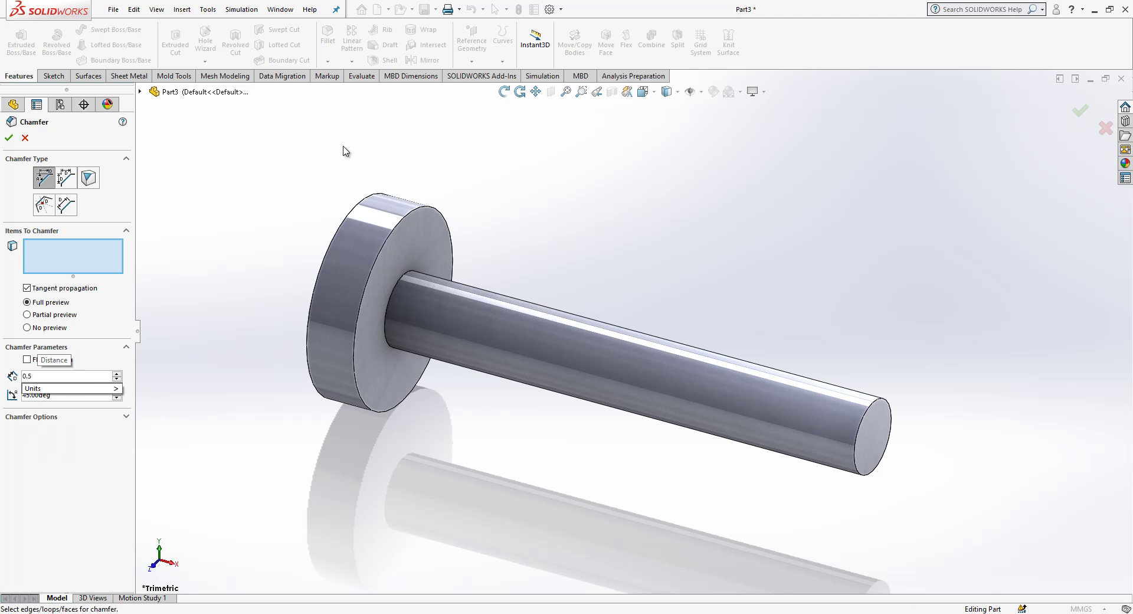
pyautogui.press('BackSpace')
pyautogui.write('75mm')
pyautogui.click(384, 208)
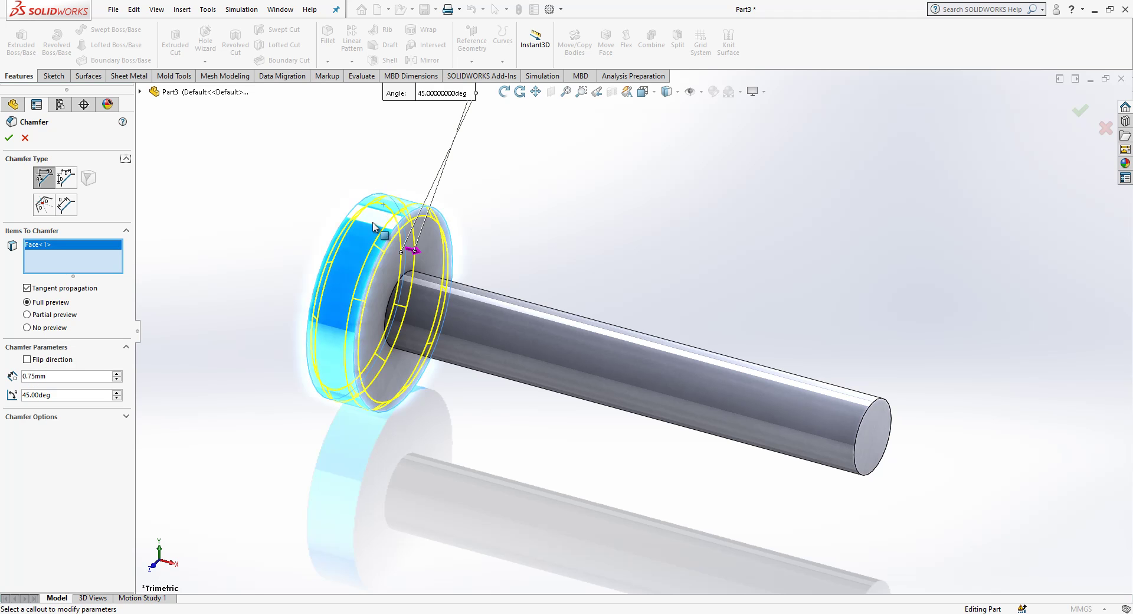
pyautogui.rightClick(63, 246)
pyautogui.click(79, 260)
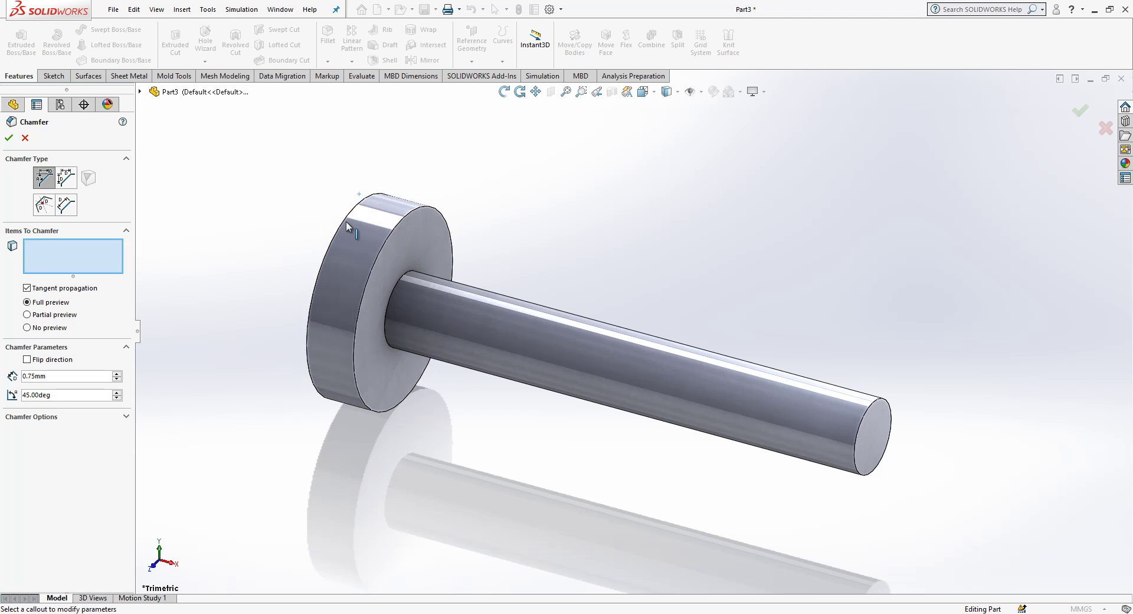
# - Apply the chamfer to both outer circular edges of the pin's head
pyautogui.click(350, 226)
pyautogui.click(350, 226)
pyautogui.click(349, 218)
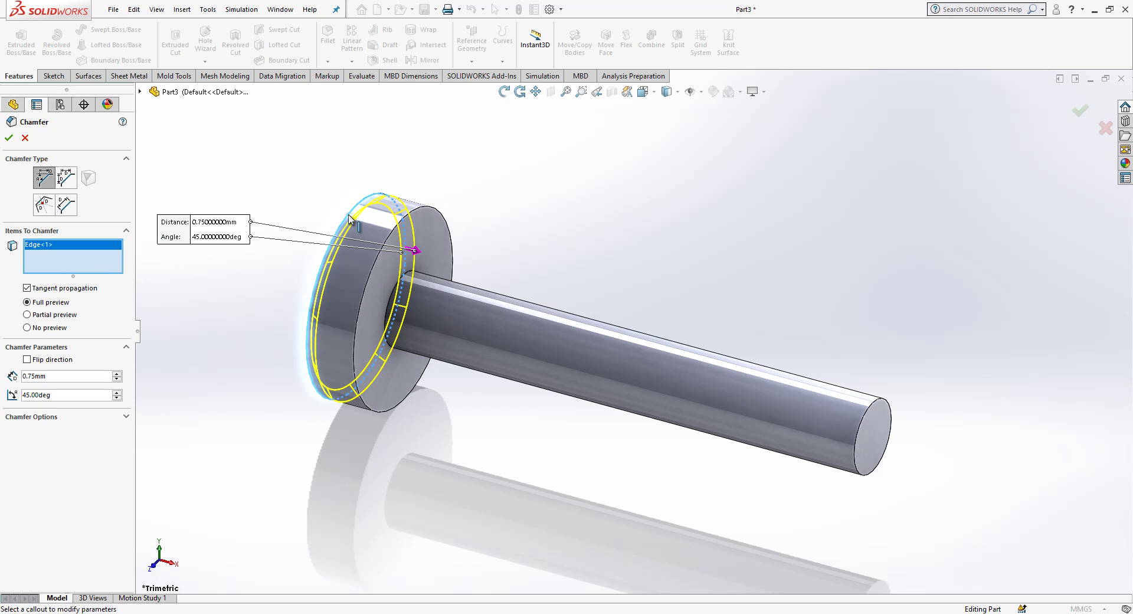
pyautogui.click(403, 225)
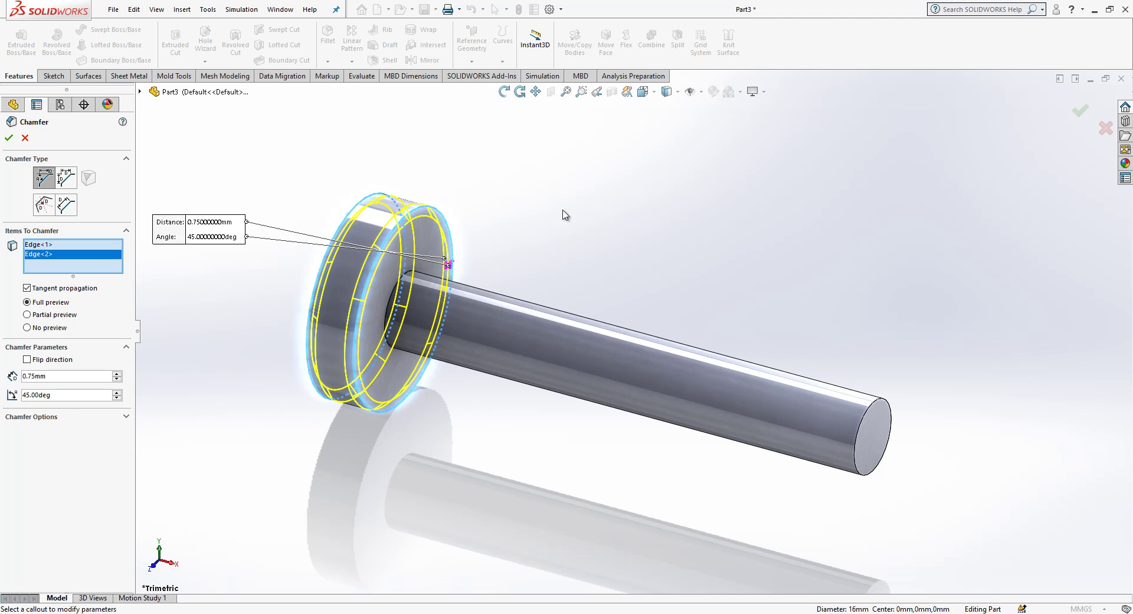
pyautogui.press('Return')
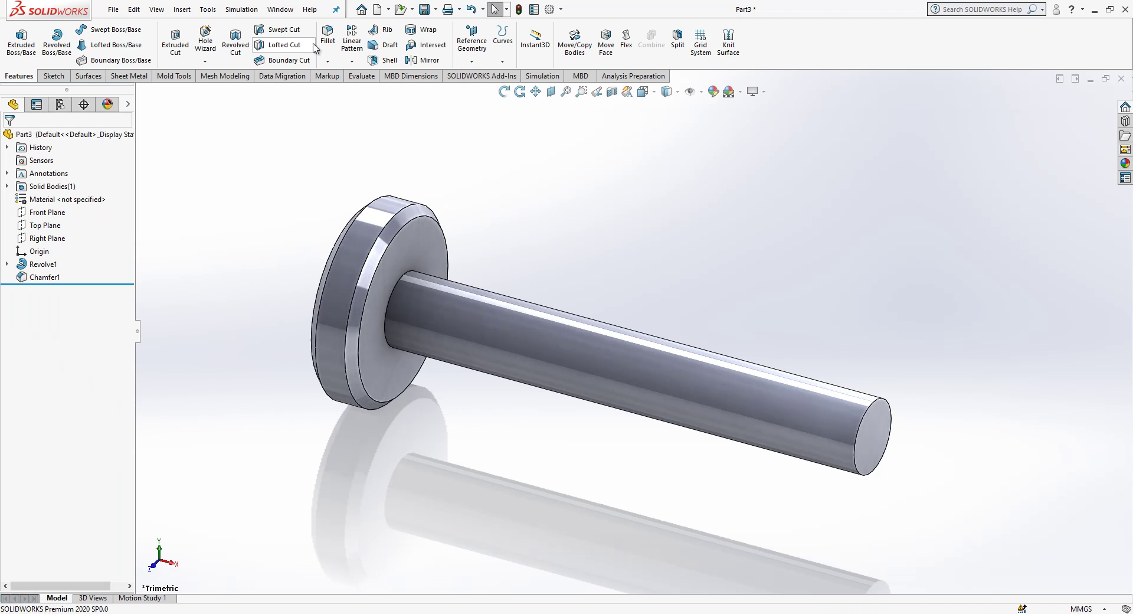
# - Chamfer the circular edge at the shaft's free end by 0.5 mm at 45 degrees
pyautogui.click(328, 62)
pyautogui.click(345, 94)
pyautogui.click(871, 402)
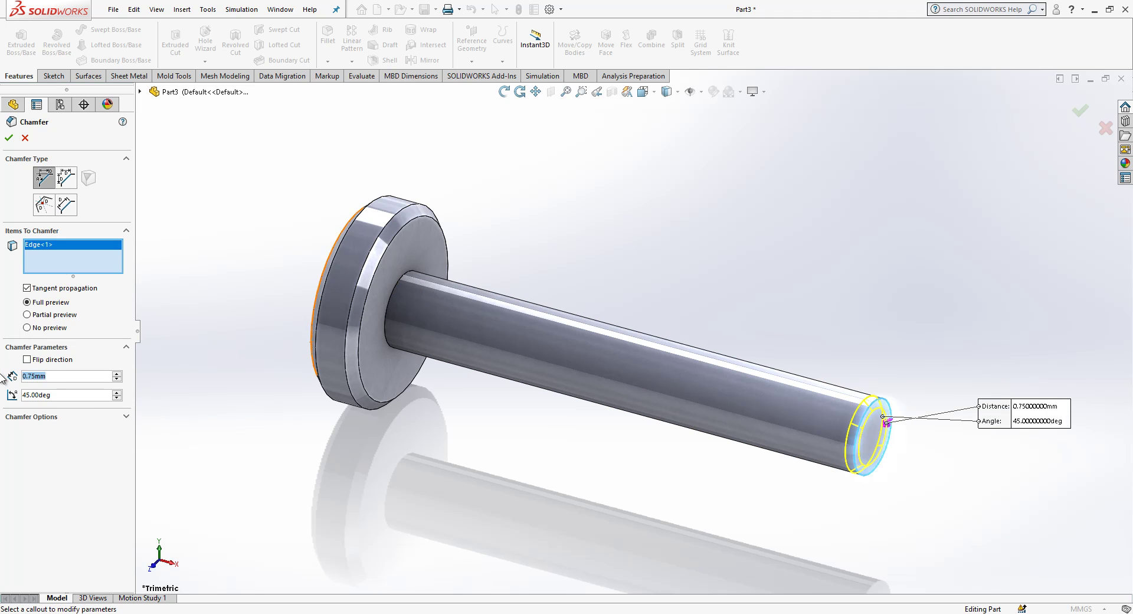
pyautogui.write('1.25')
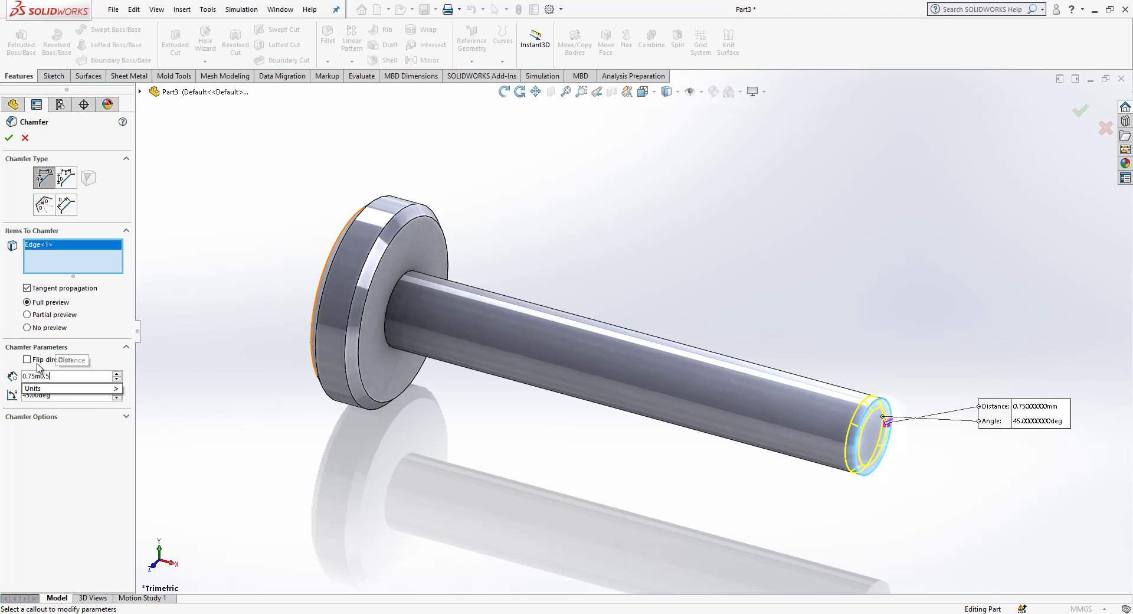
pyautogui.press('Return')
pyautogui.write('1.25')
pyautogui.press('Return')
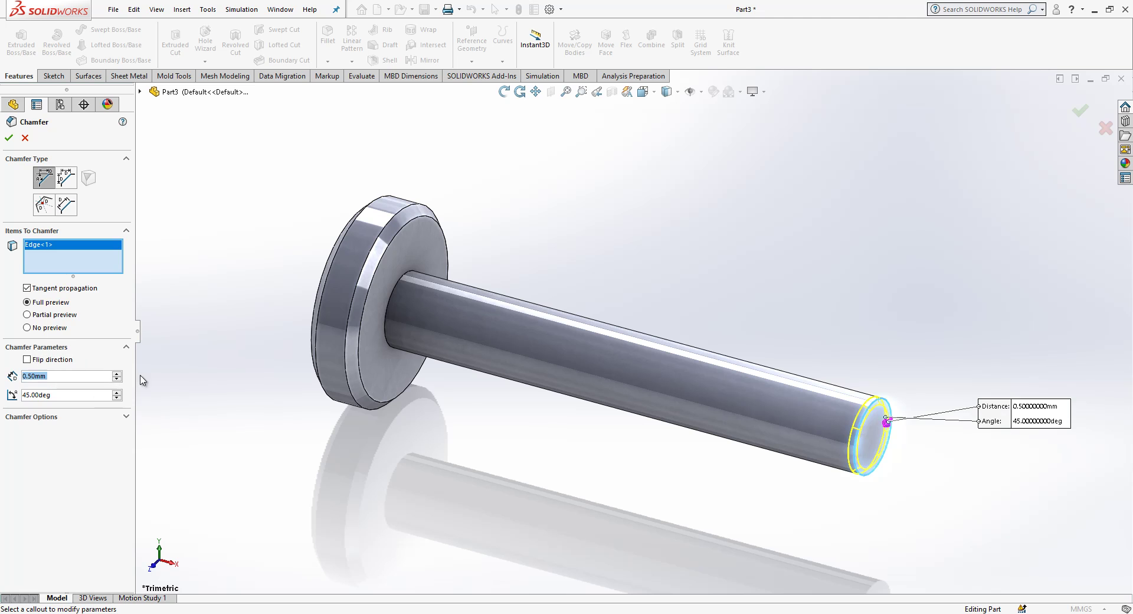
pyautogui.press('Return')
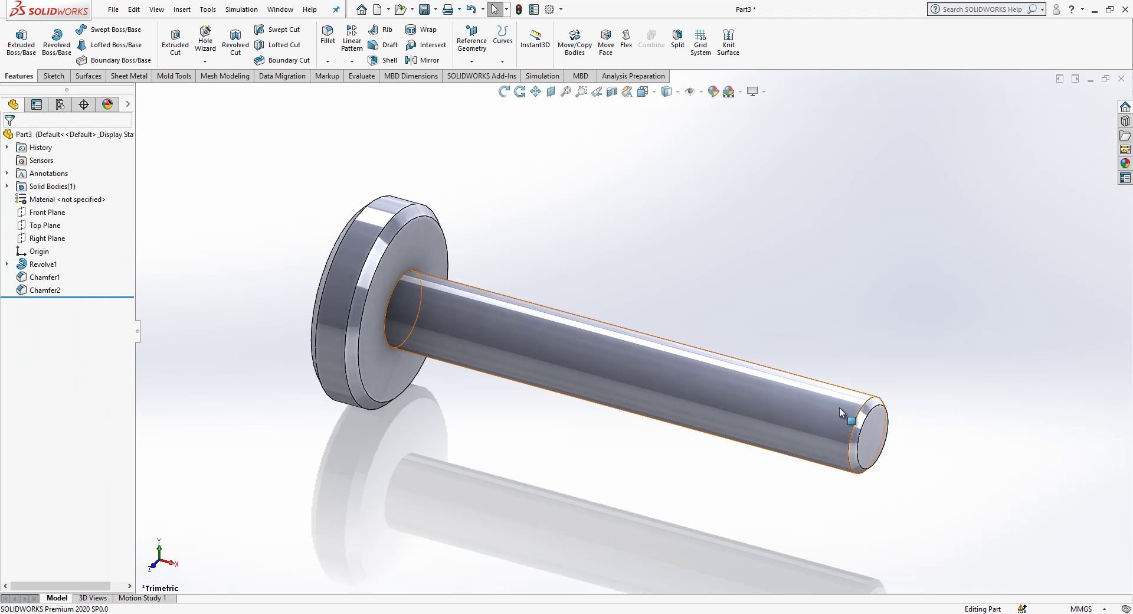
# - Sketch a narrow upright center rectangle at the origin on the shaft's end face, extending past the shaft's outline
pyautogui.click(870, 426)
pyautogui.click(976, 391)
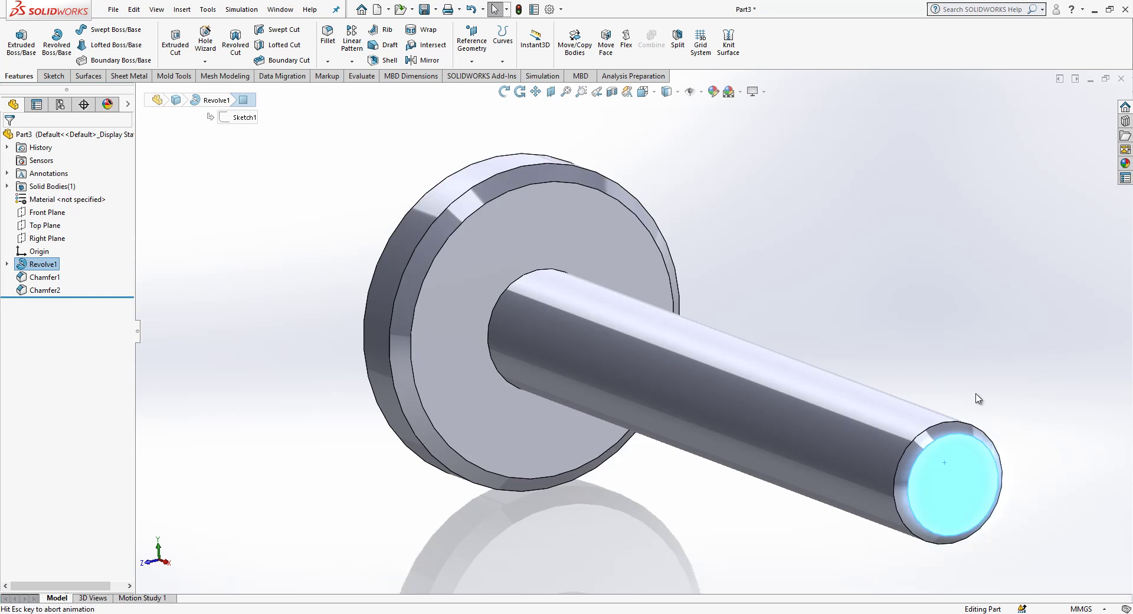
pyautogui.rightClick(636, 306)
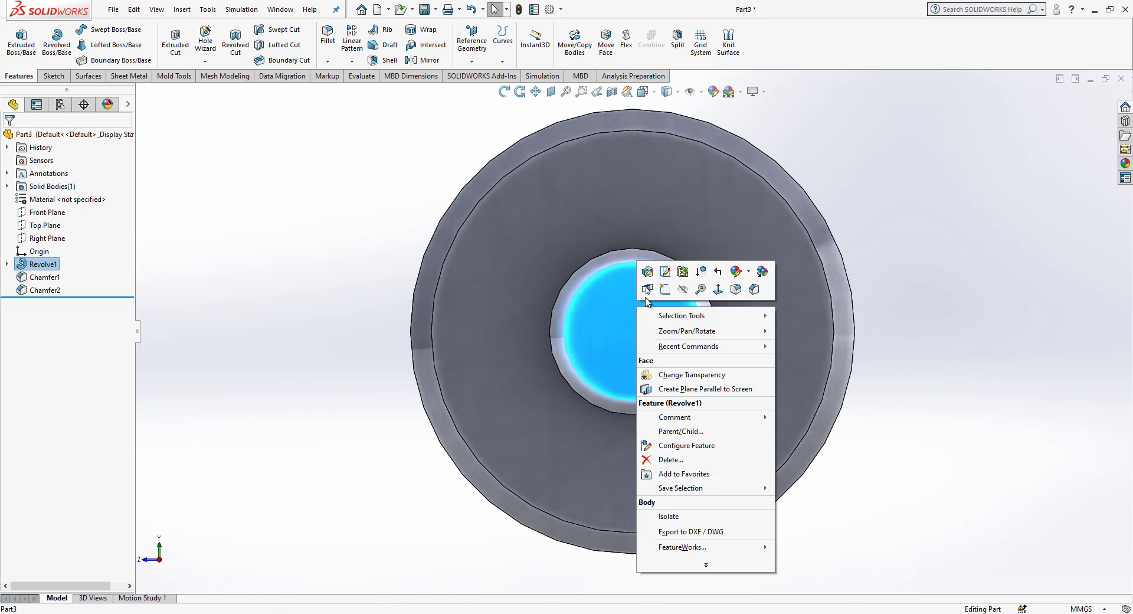
pyautogui.click(664, 290)
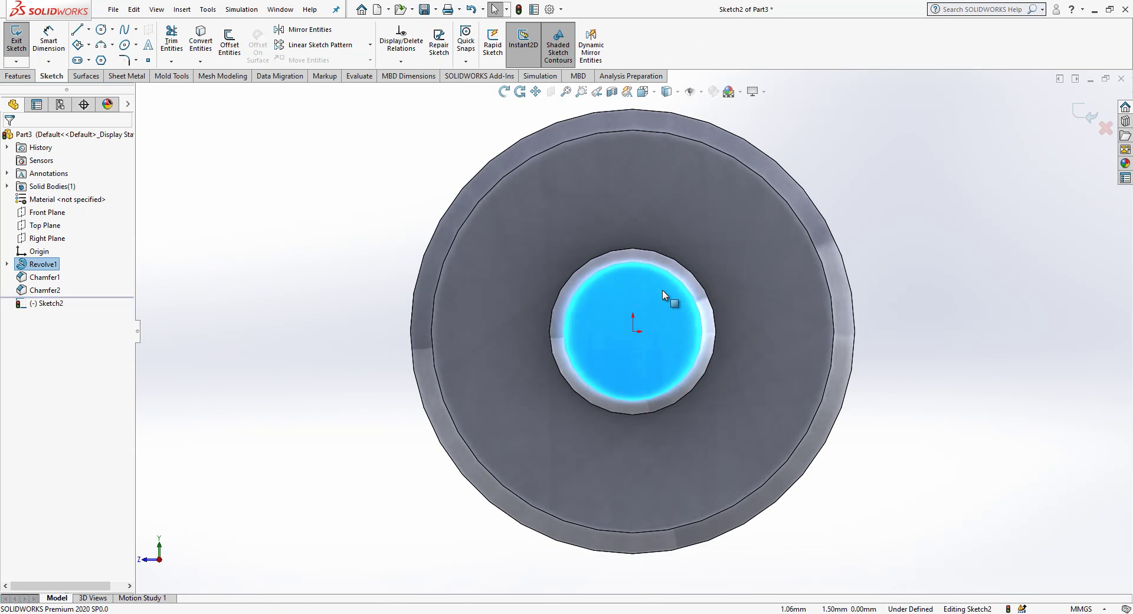
pyautogui.click(79, 47)
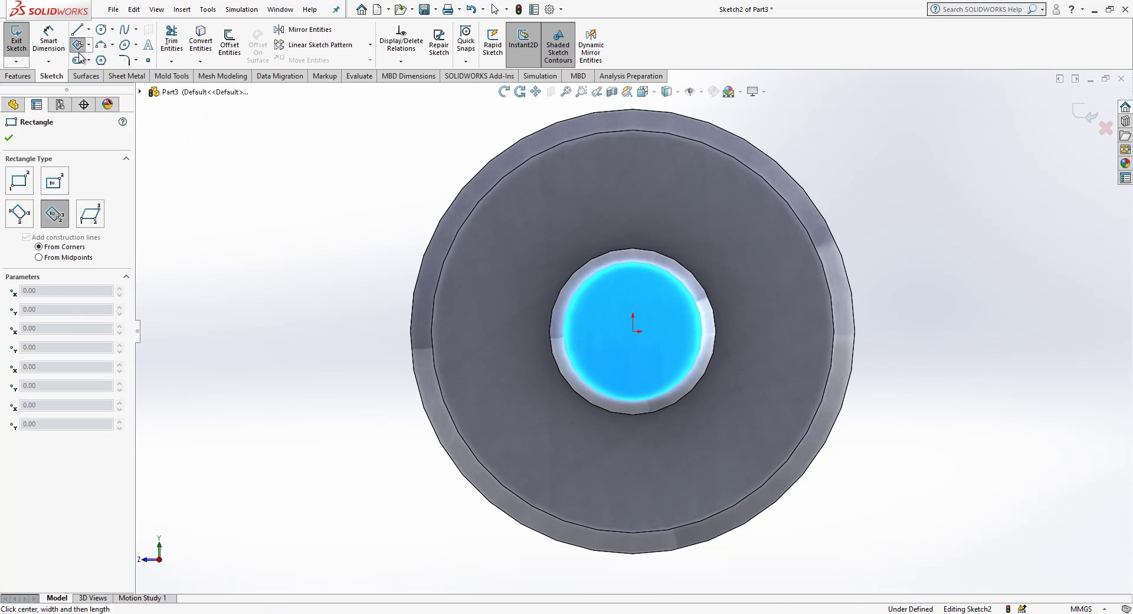
pyautogui.click(54, 185)
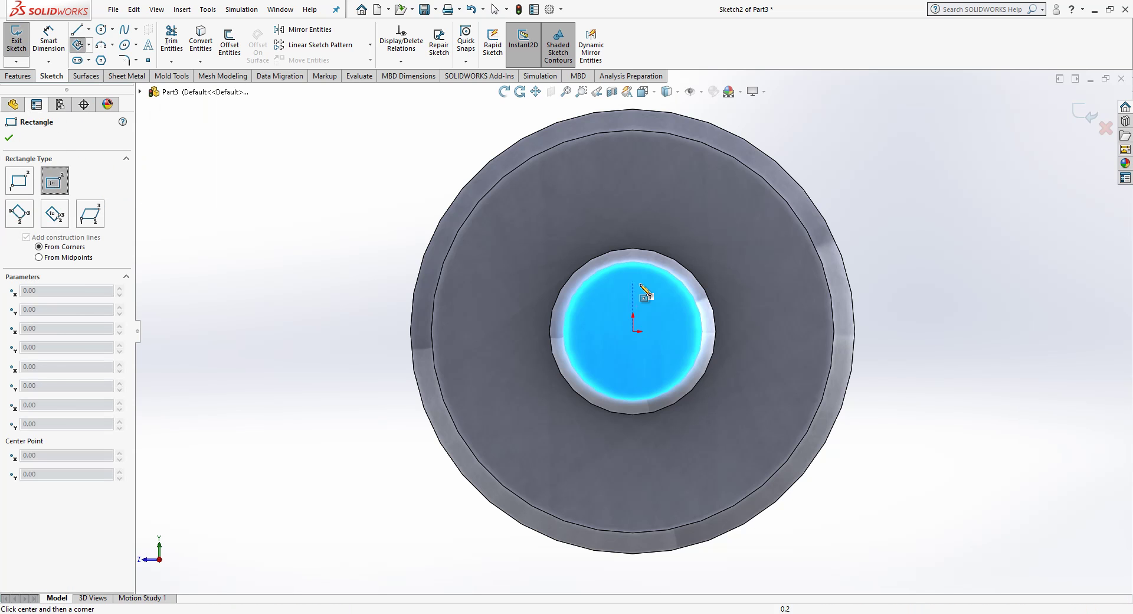
pyautogui.click(633, 332)
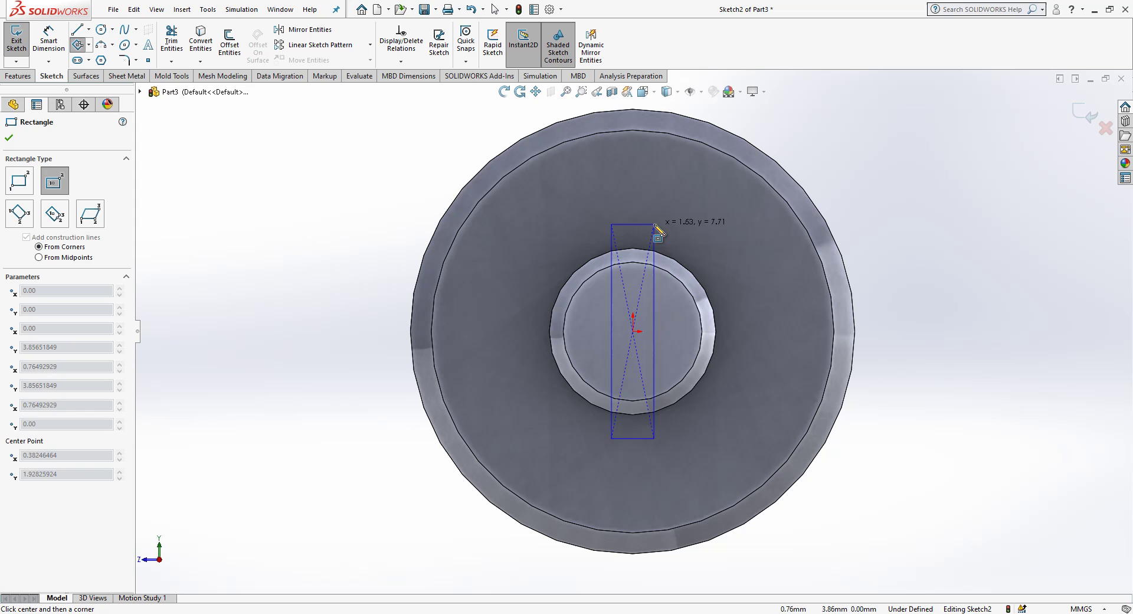
pyautogui.click(664, 229)
pyautogui.press('Escape')
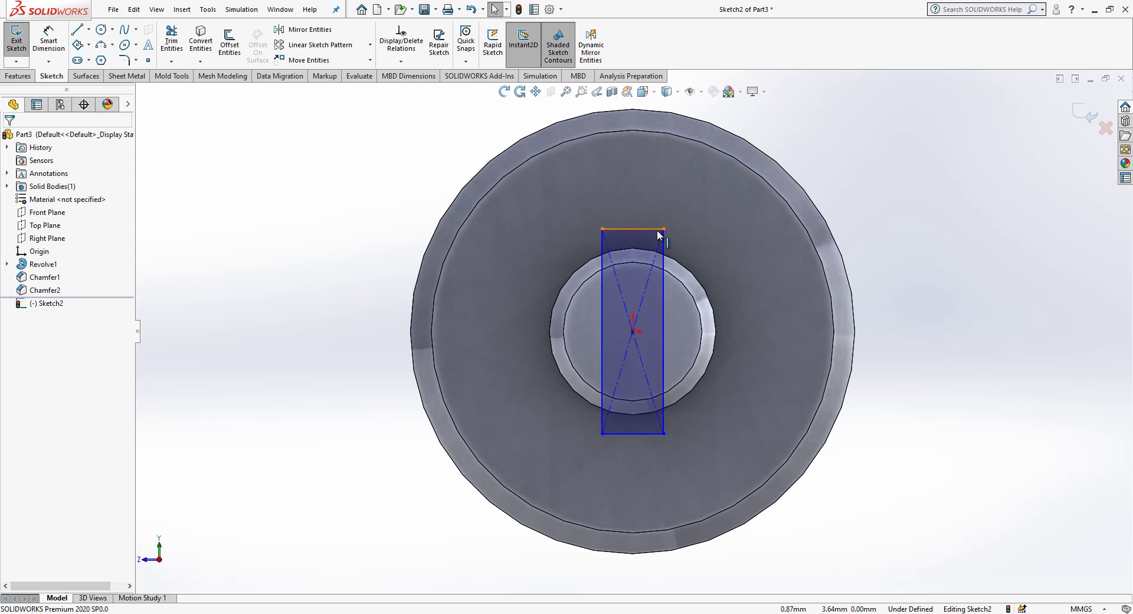
# - Make the rectangle's top line tangent to the shaft's outer circular edge
pyautogui.click(658, 230)
pyautogui.keyDown('ctrl'); pyautogui.click(642, 249); pyautogui.keyUp('ctrl')
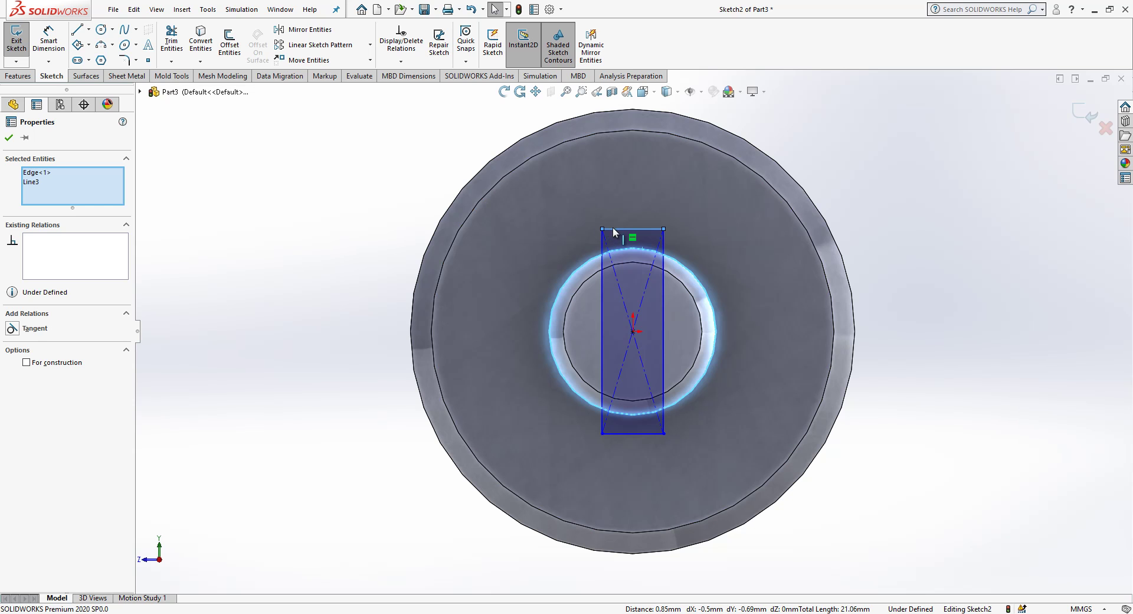
pyautogui.click(34, 330)
pyautogui.click(177, 312)
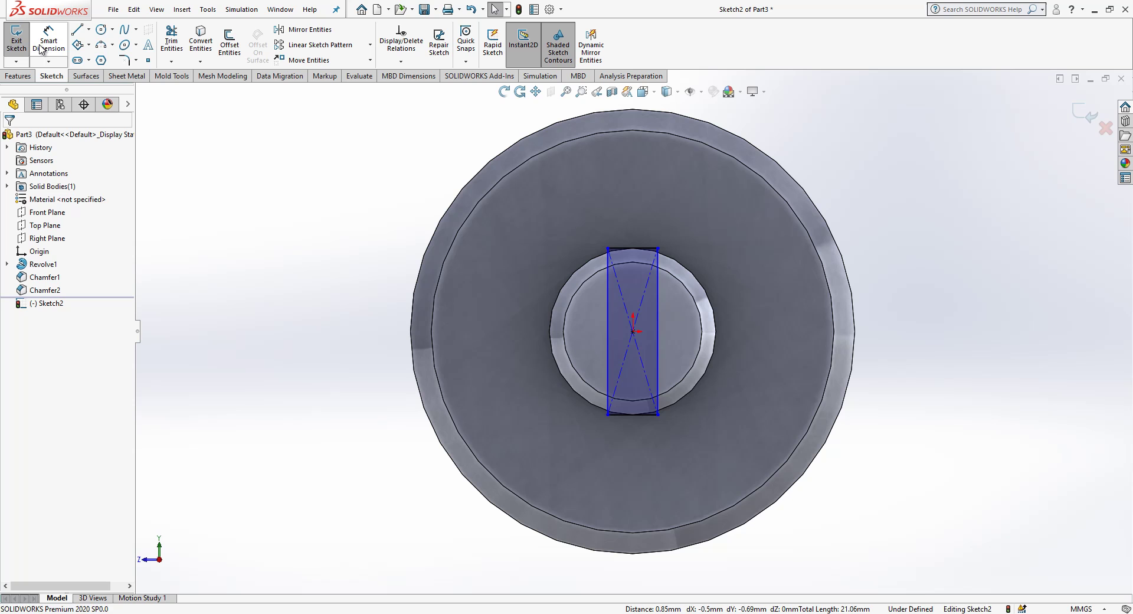
# - Dimension the rectangle's top line to set its width to 2.2 mm
pyautogui.click(618, 249)
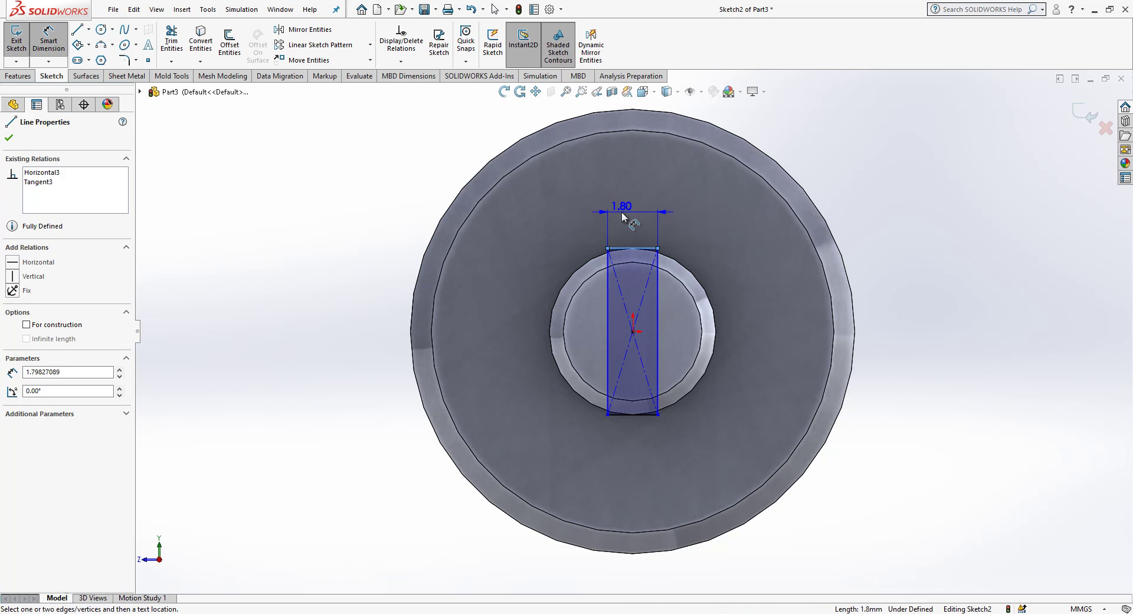
pyautogui.click(622, 212)
pyautogui.write('2.2')
pyautogui.press('Return')
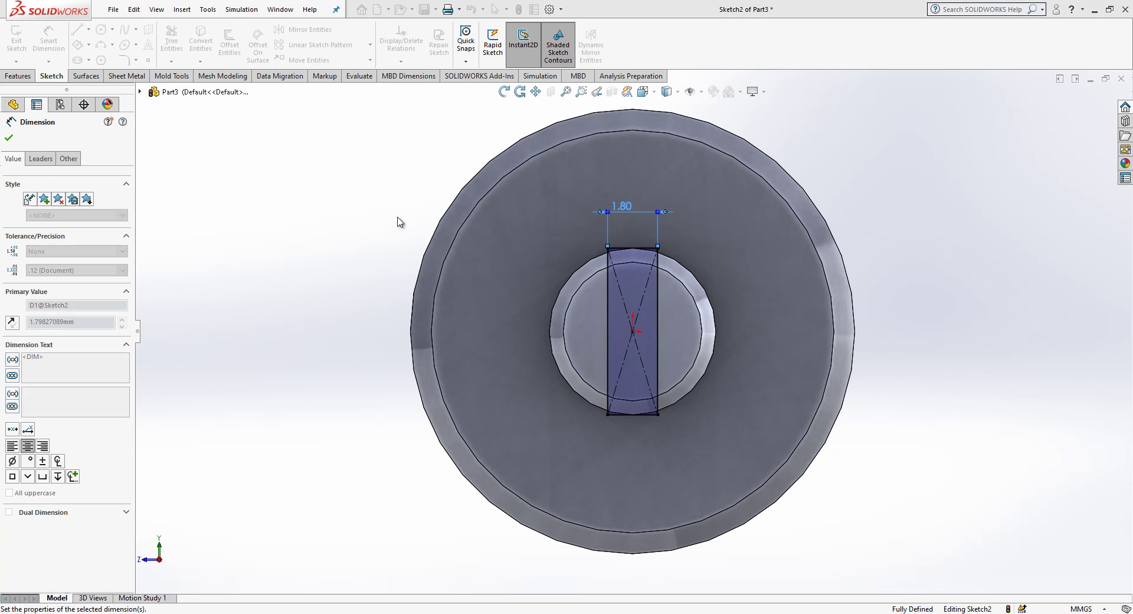
pyautogui.click(398, 223)
# - Exit the sketch and extrude-cut the rectangle 6 mm deep into the shaft's end to form a slot
pyautogui.scroll(4, 659, 281)
pyautogui.moveTo(660, 281)
pyautogui.mouseDown(button='middle')
pyautogui.moveTo(735, 300)
pyautogui.moveTo(727, 324)
pyautogui.mouseUp(button='middle')
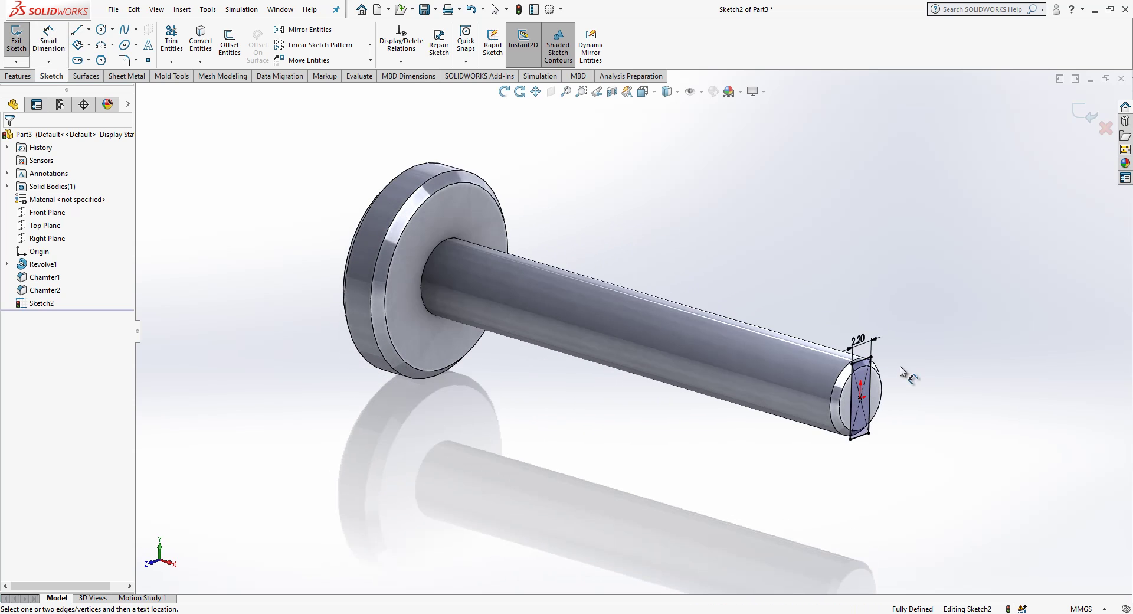
pyautogui.scroll(-1, 913, 358)
pyautogui.click(1082, 116)
pyautogui.click(1084, 116)
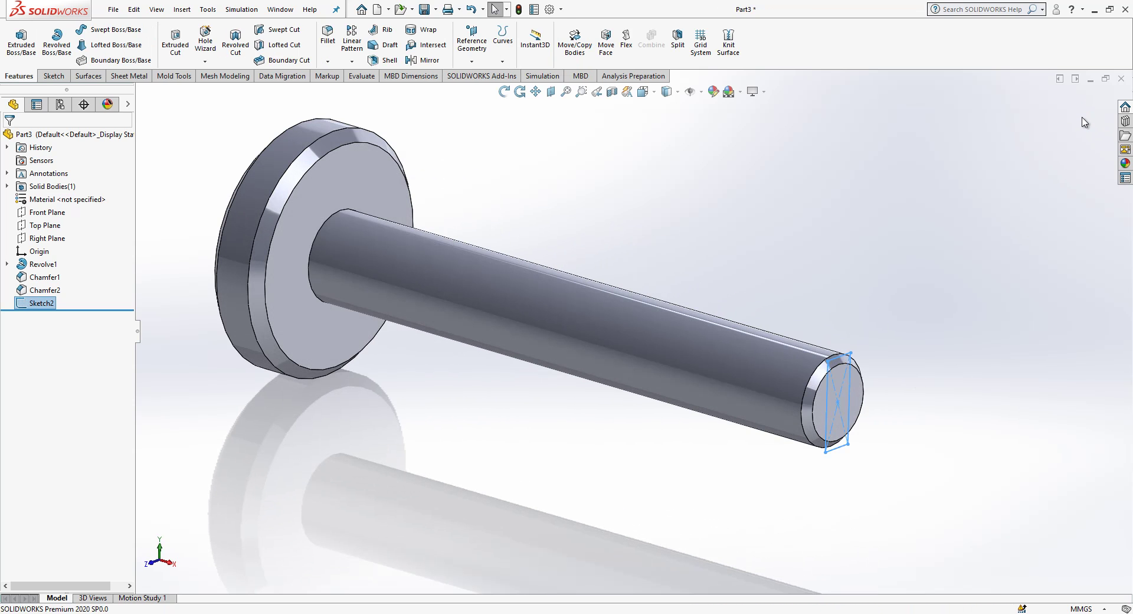
pyautogui.click(176, 41)
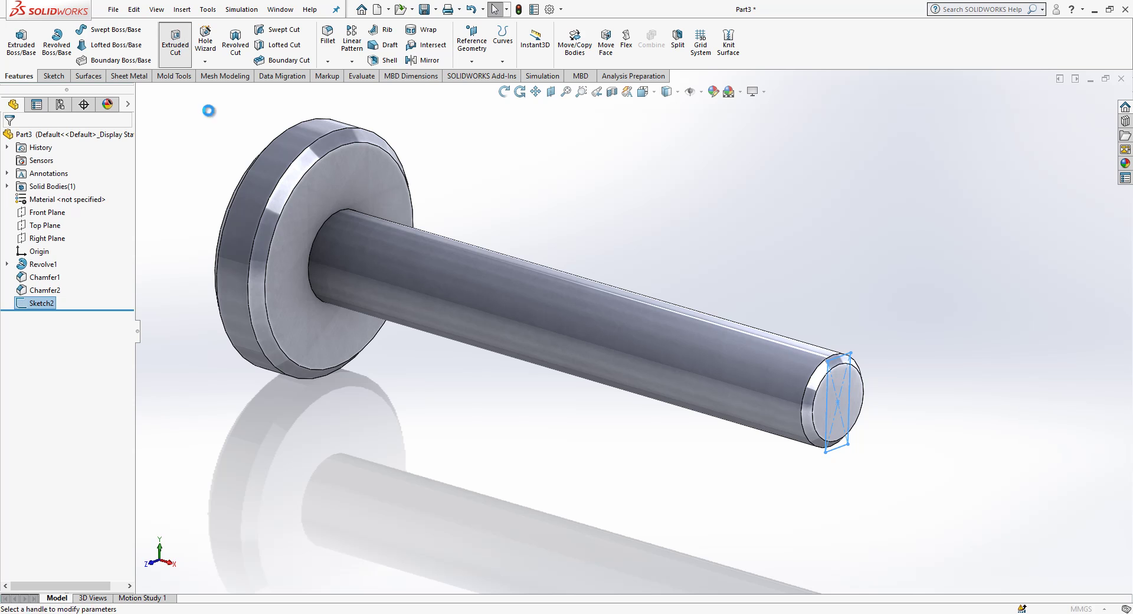
pyautogui.write('6')
pyautogui.press('Return')
pyautogui.rightClick(344, 276)
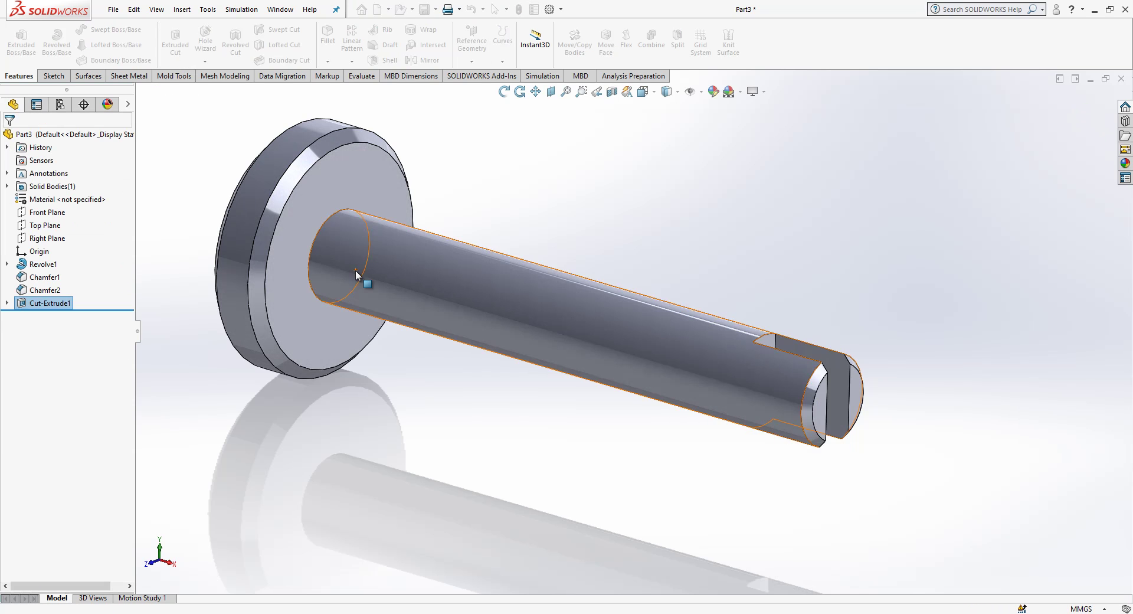
# - Sketch a horizontal line about 3.2 mm long on the Front Plane, running inward from the midpoint of the shaft's slotted end
pyautogui.click(842, 381)
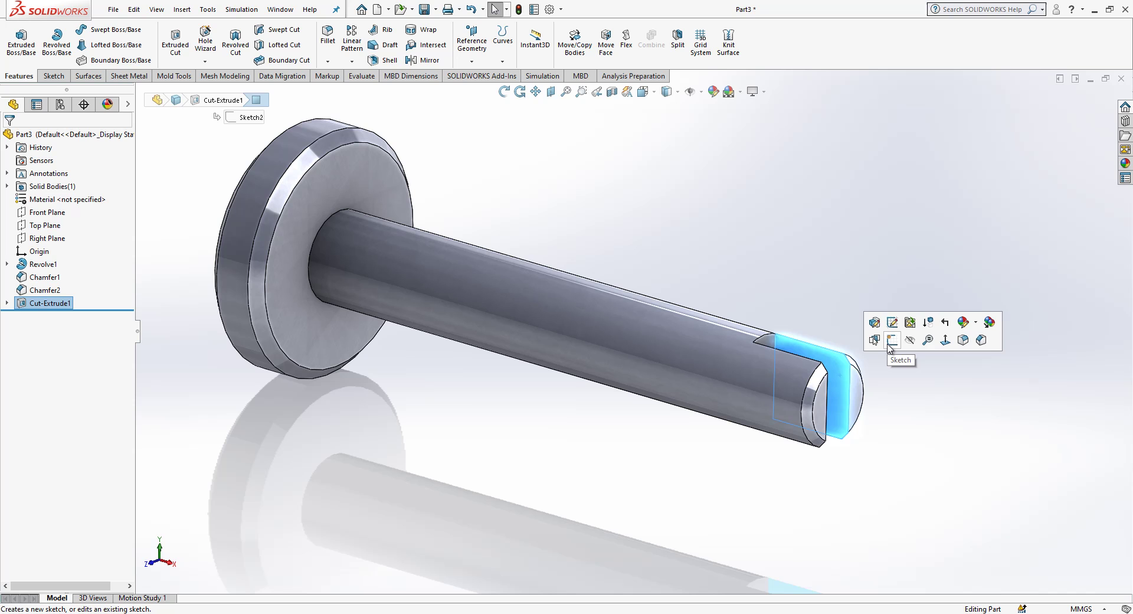
pyautogui.click(843, 299)
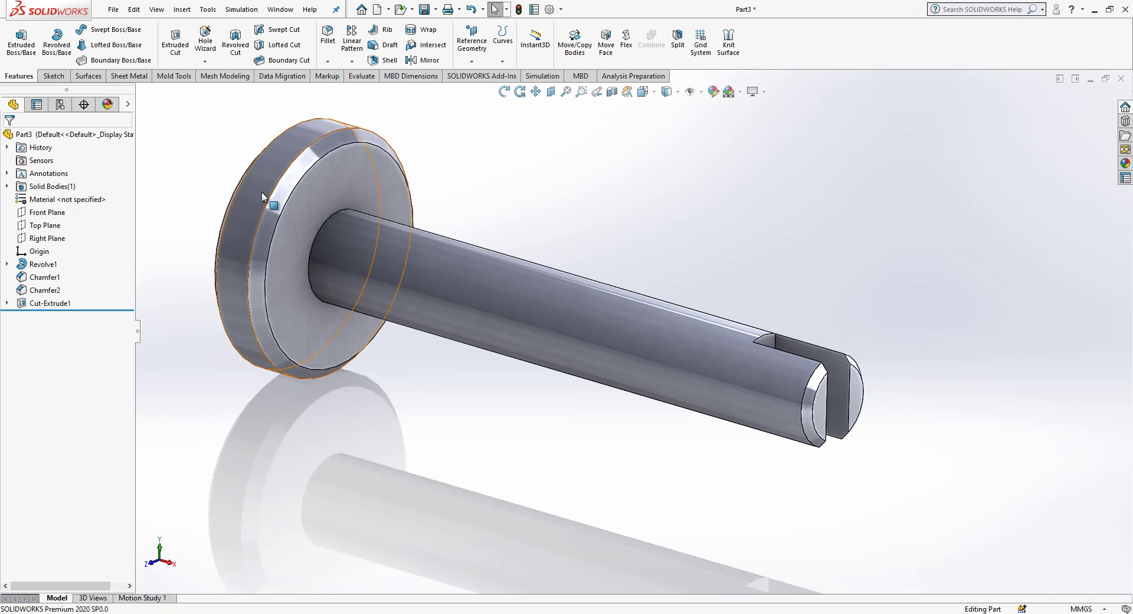
pyautogui.click(44, 212)
pyautogui.click(52, 197)
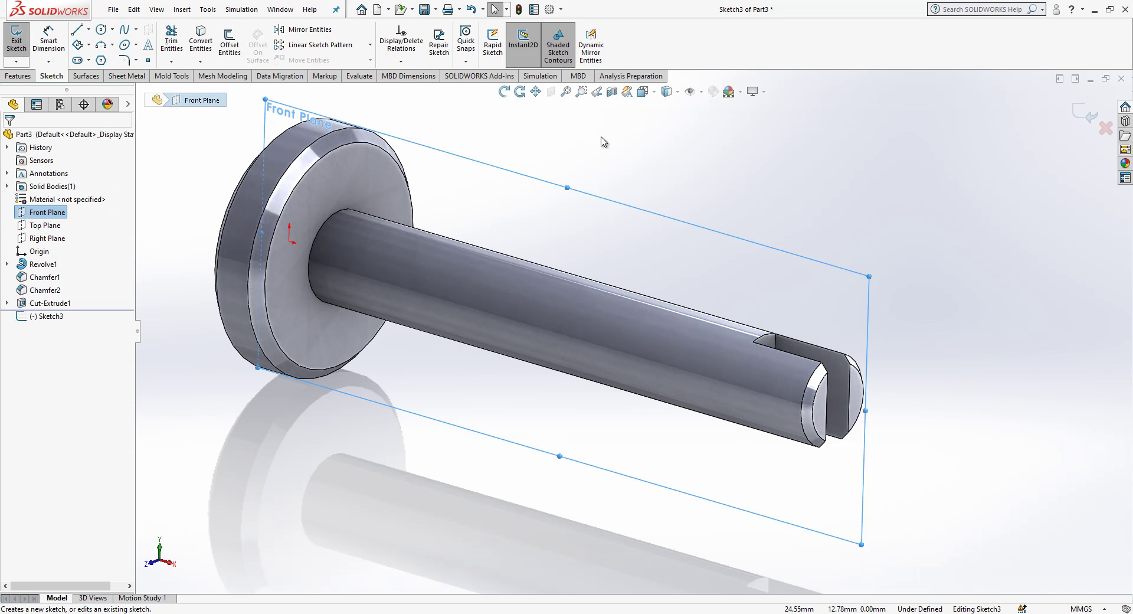
pyautogui.press('space')
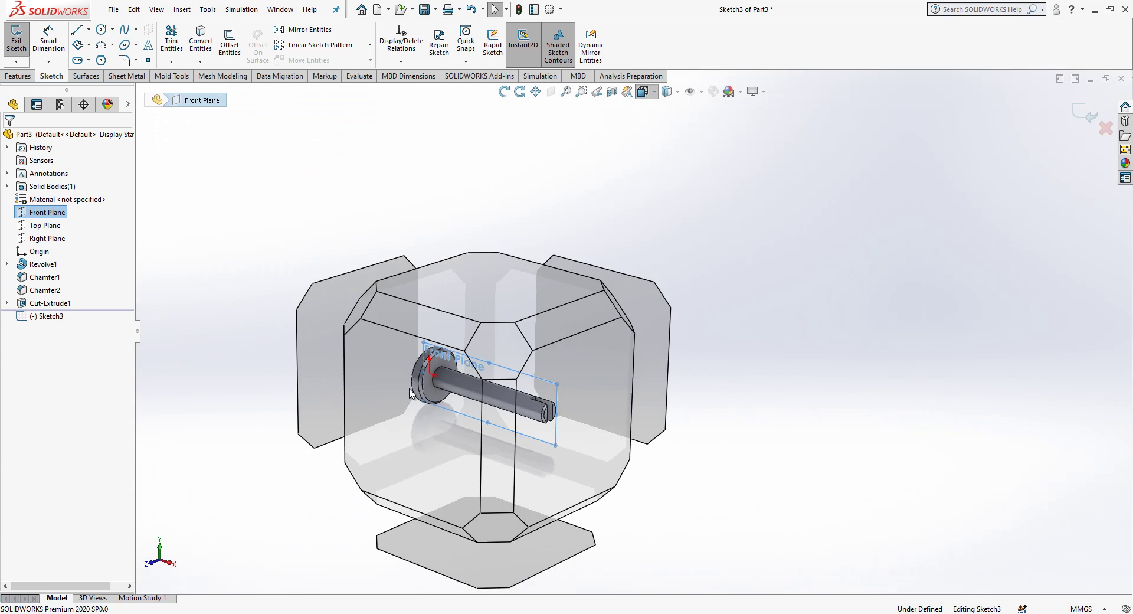
pyautogui.click(513, 368)
pyautogui.press('l')
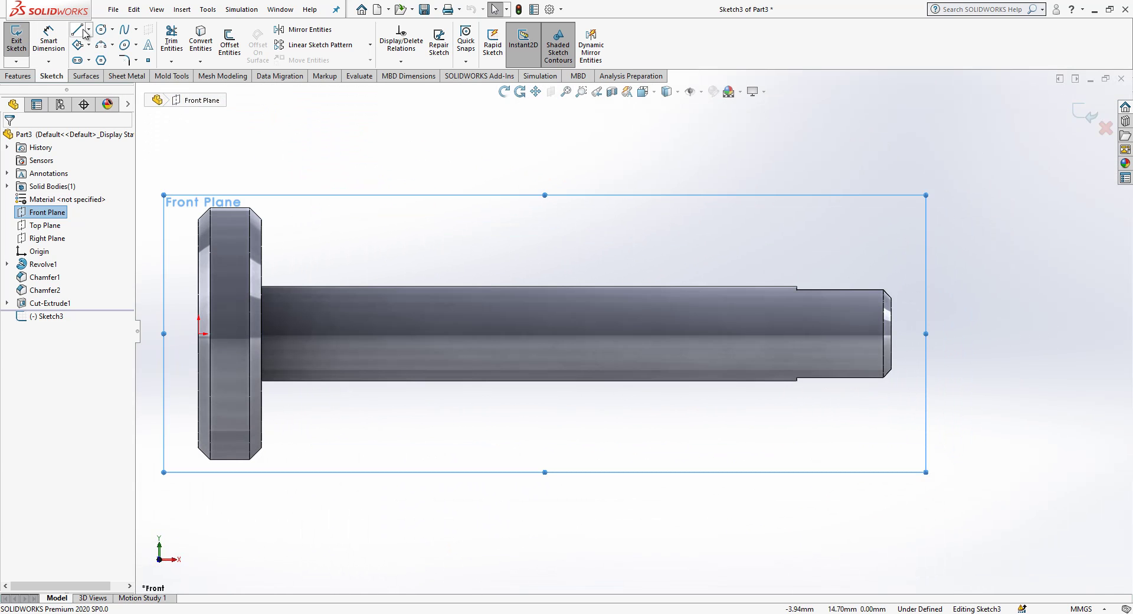
pyautogui.click(892, 334)
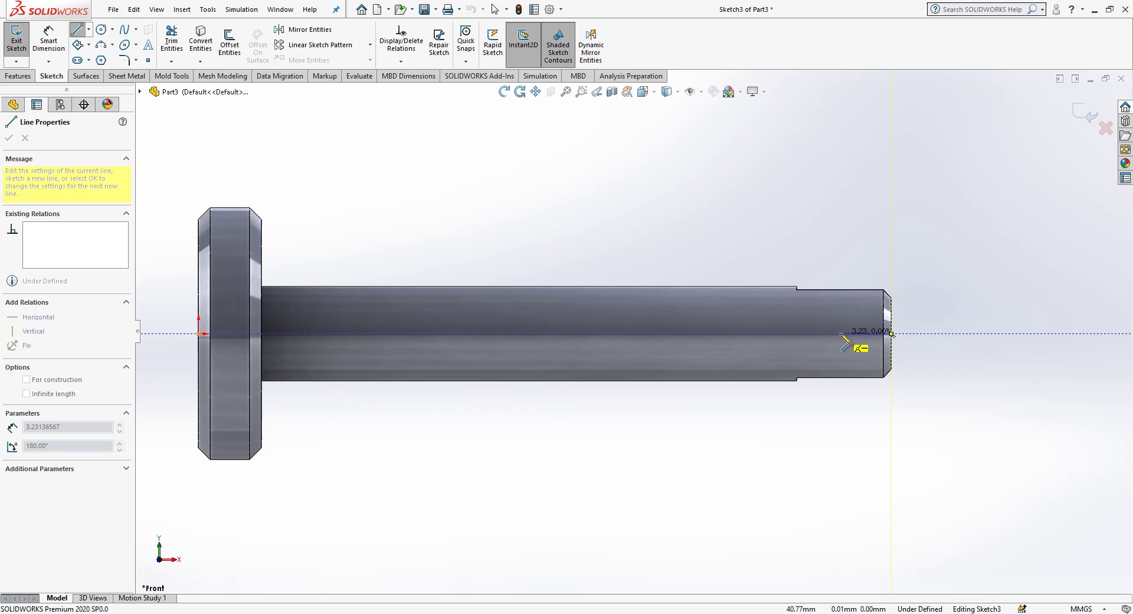
pyautogui.click(841, 334)
pyautogui.press('Escape')
# - Draw a circle about 3 mm in diameter centred on the line's inner end and make the line construction geometry
pyautogui.moveTo(926, 323); pyautogui.dragTo(975, 326, button='right')
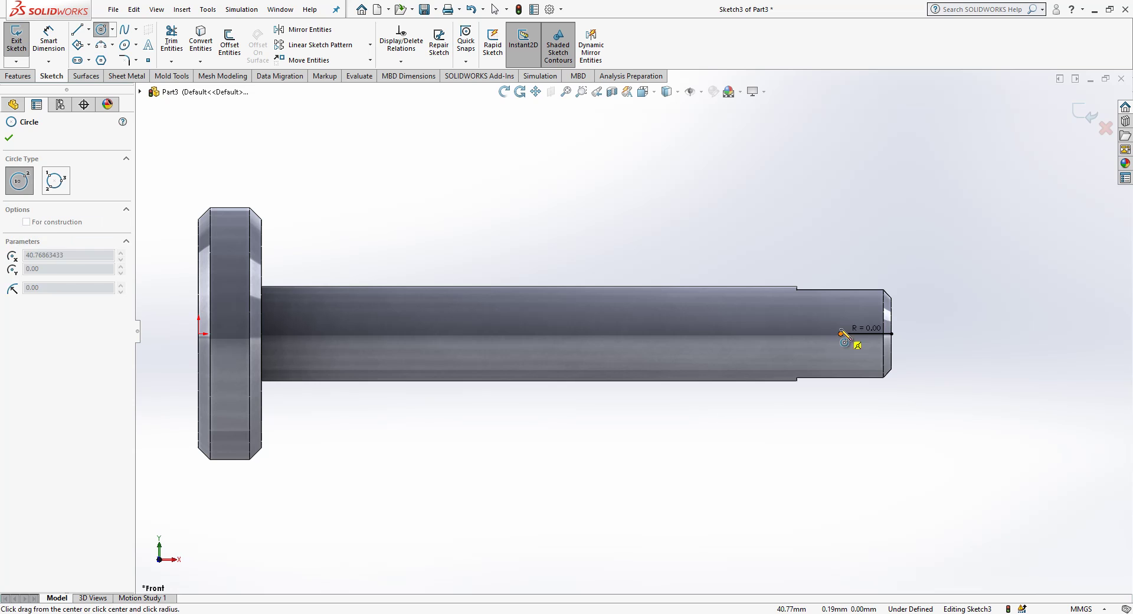
pyautogui.click(841, 333)
pyautogui.press('Escape')
pyautogui.moveTo(941, 239); pyautogui.dragTo(962, 238, button='right')
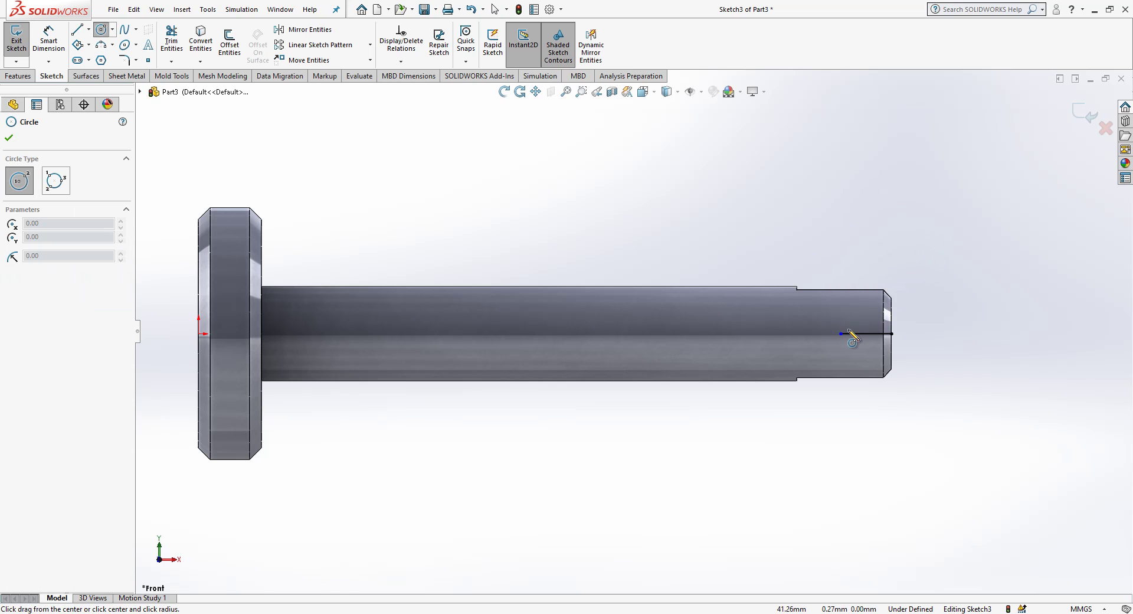
pyautogui.click(841, 333)
pyautogui.click(857, 316)
pyautogui.press('Escape')
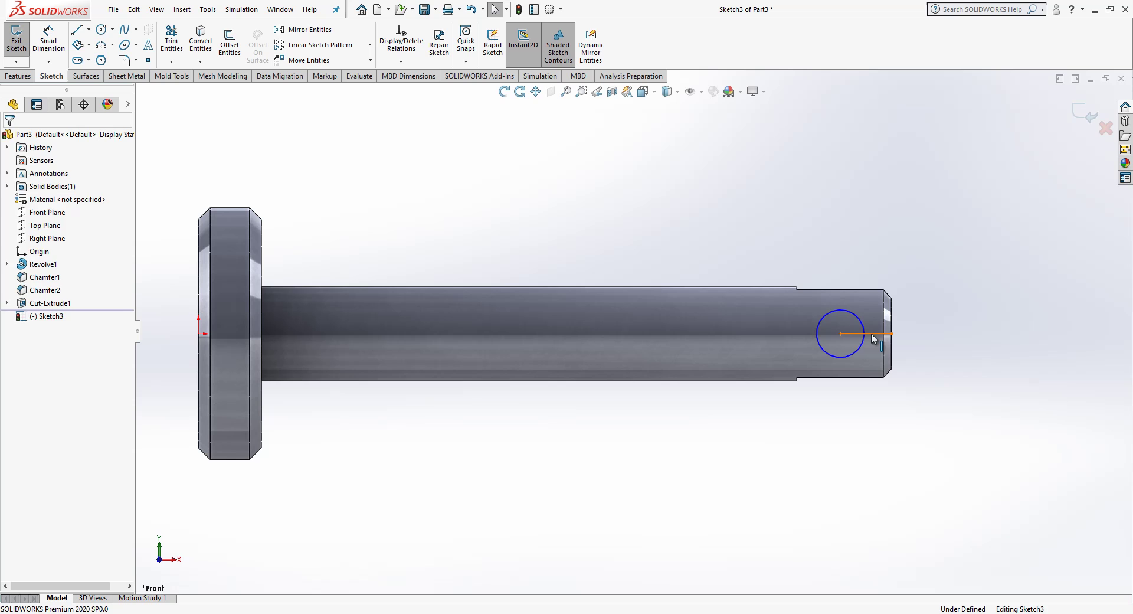
pyautogui.click(878, 334)
pyautogui.click(919, 308)
# - Dimension the circle's diameter to 2 mm
pyautogui.moveTo(901, 254); pyautogui.dragTo(916, 258, button='right')
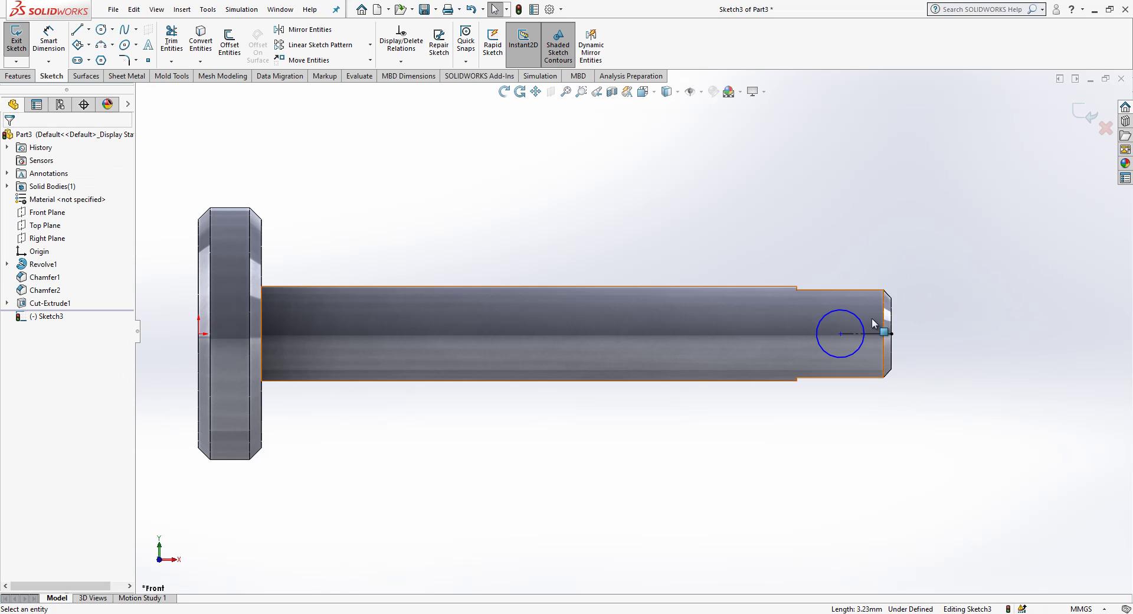
pyautogui.click(48, 38)
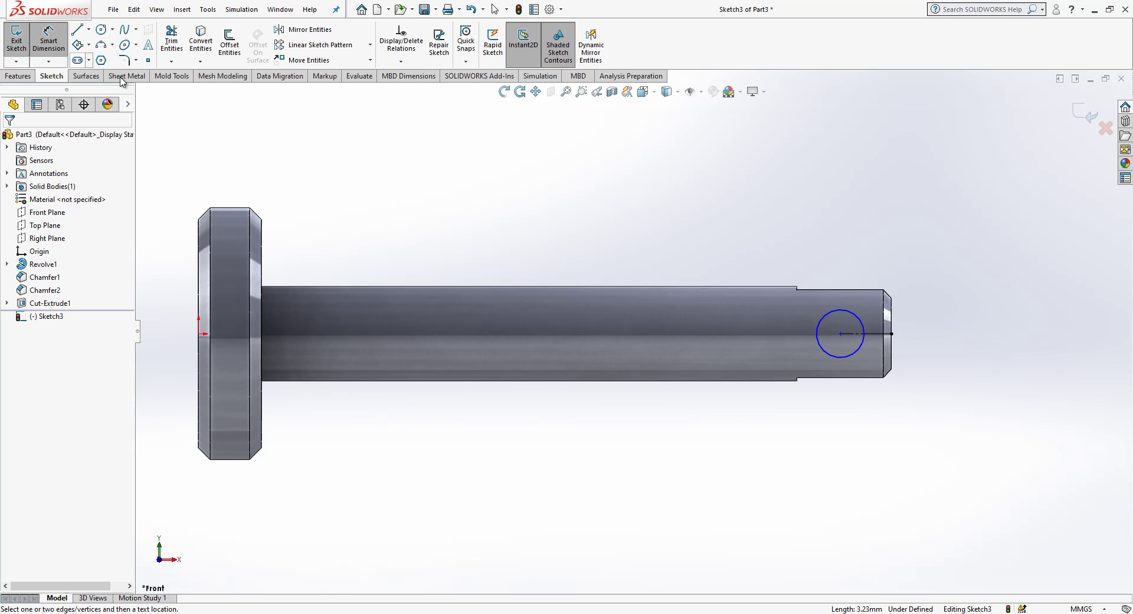
pyautogui.click(860, 319)
pyautogui.click(860, 237)
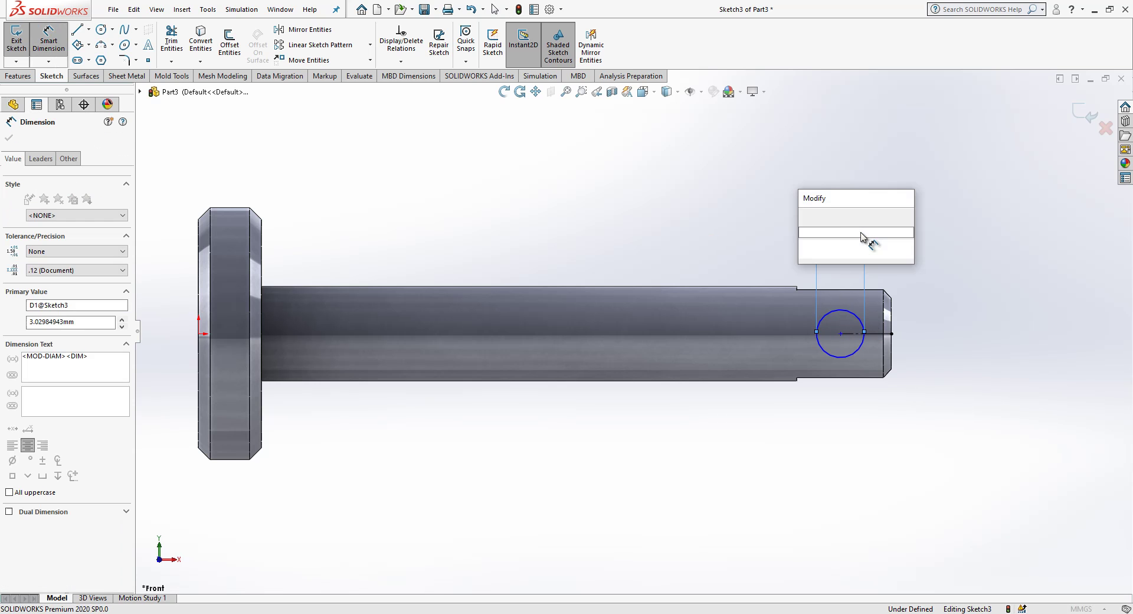
pyautogui.write('2')
pyautogui.press('Return')
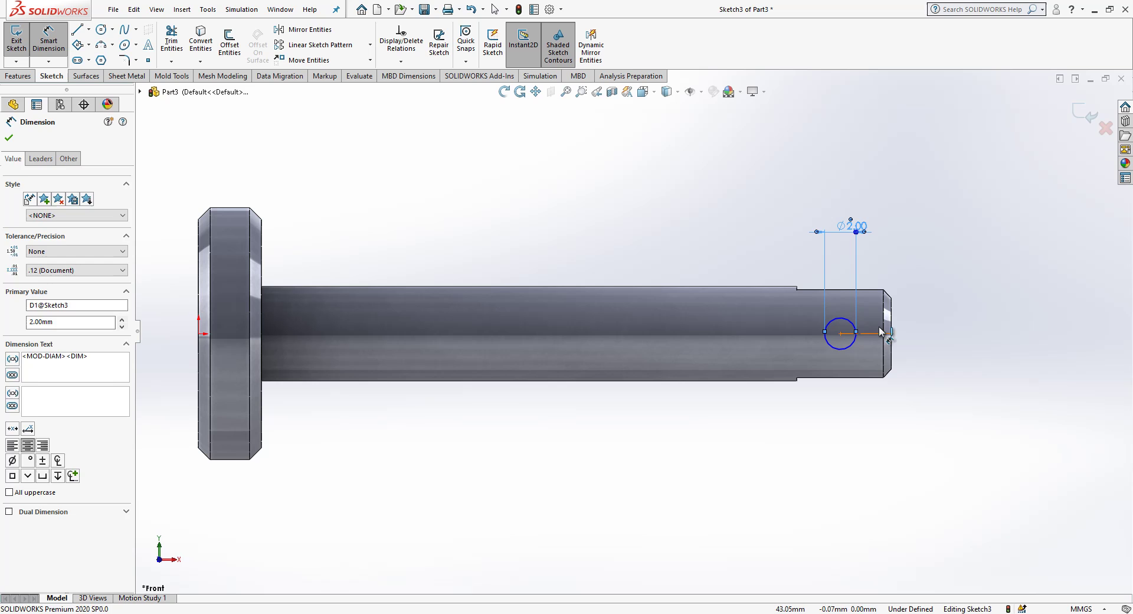
# - Dimension the construction line to place the circle's centre 3 mm from the shaft's end
pyautogui.click(883, 332)
pyautogui.click(898, 172)
pyautogui.press('Return')
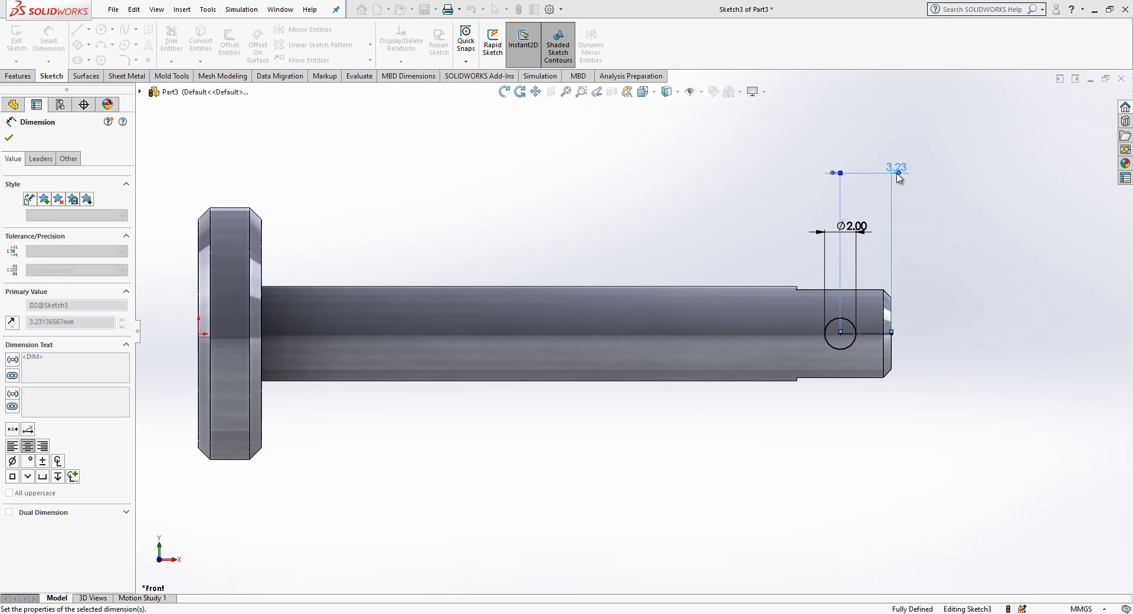
pyautogui.click(946, 256)
# - Exit the sketch and extrude-cut the circle with the Through All - Both end condition to make the cross hole
pyautogui.click(1080, 111)
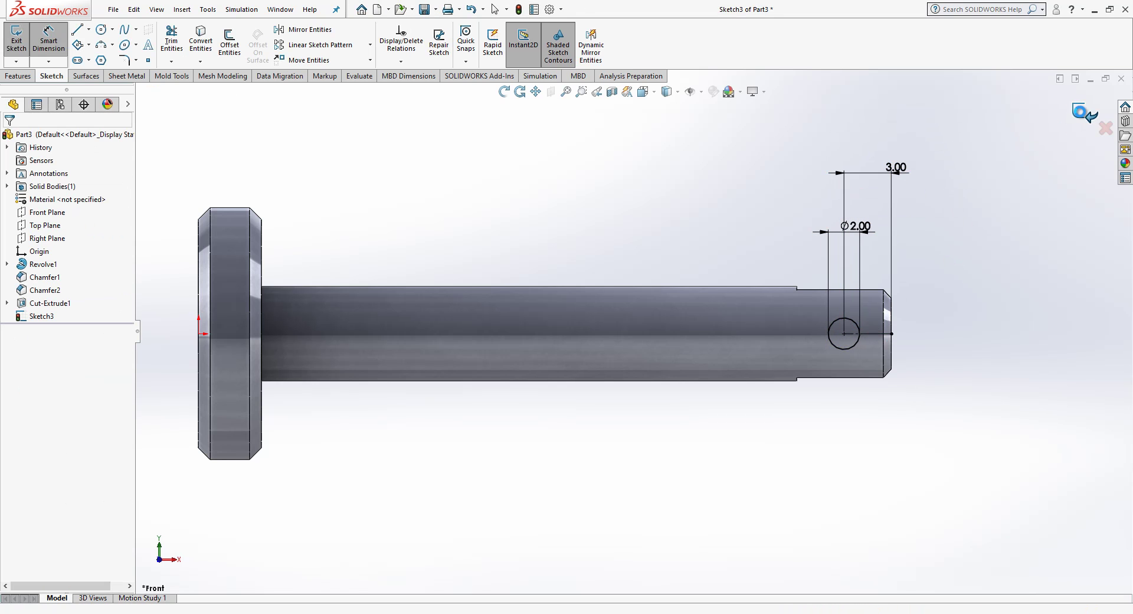
pyautogui.click(16, 38)
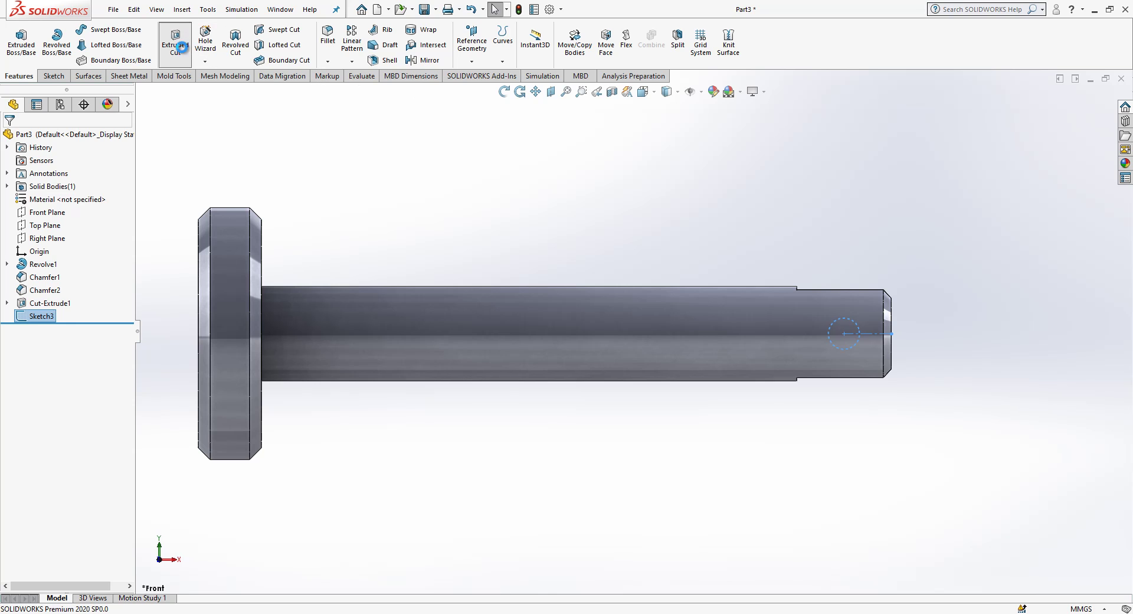
pyautogui.click(175, 43)
pyautogui.click(89, 210)
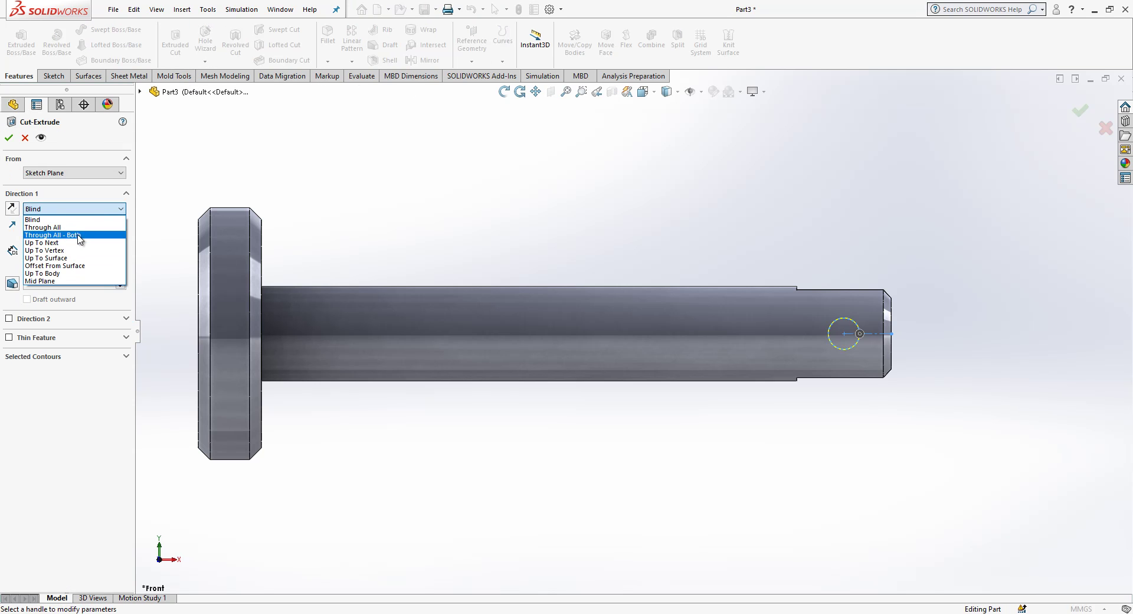
pyautogui.click(89, 218)
pyautogui.press('Return')
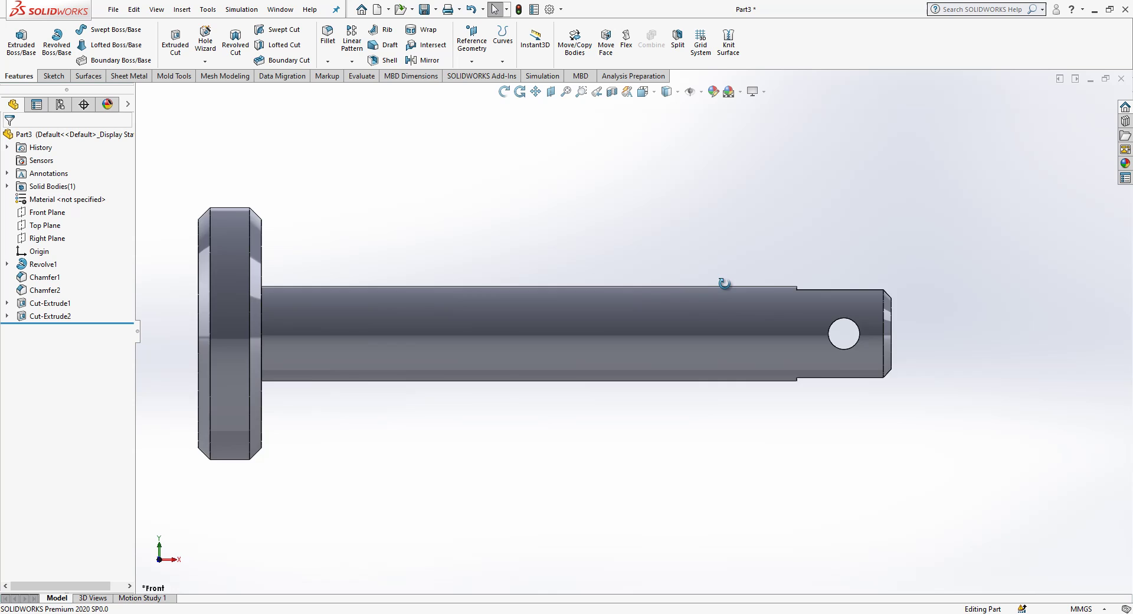
# - Start a sketch on the outer flat face of the pin's head, viewed normal to the face
pyautogui.moveTo(653, 283); pyautogui.dragTo(787, 286, button='middle')
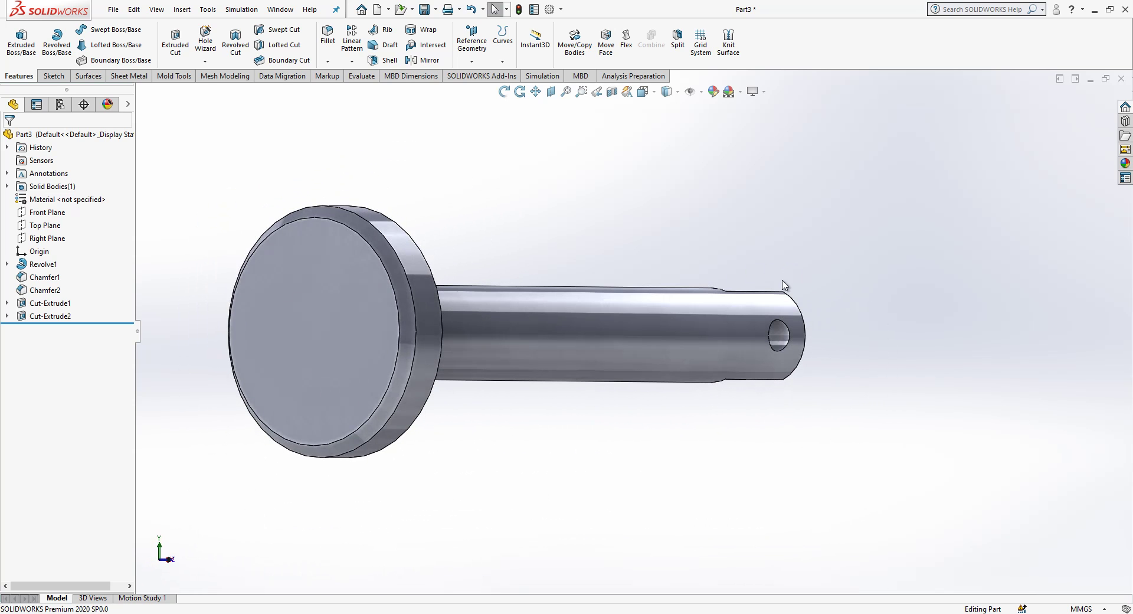
pyautogui.click(340, 259)
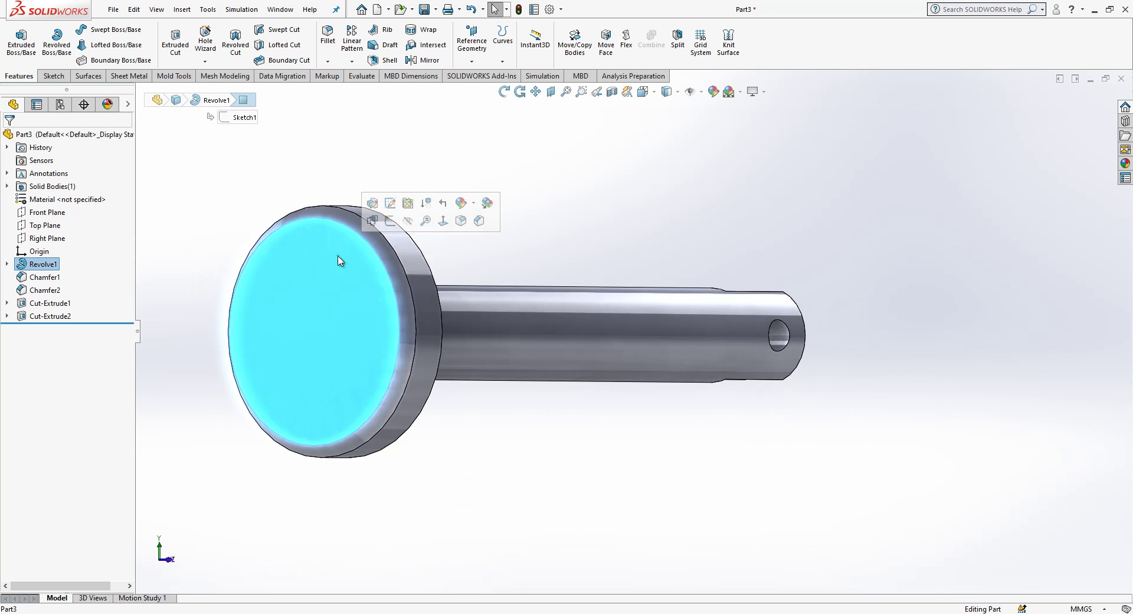
pyautogui.click(444, 220)
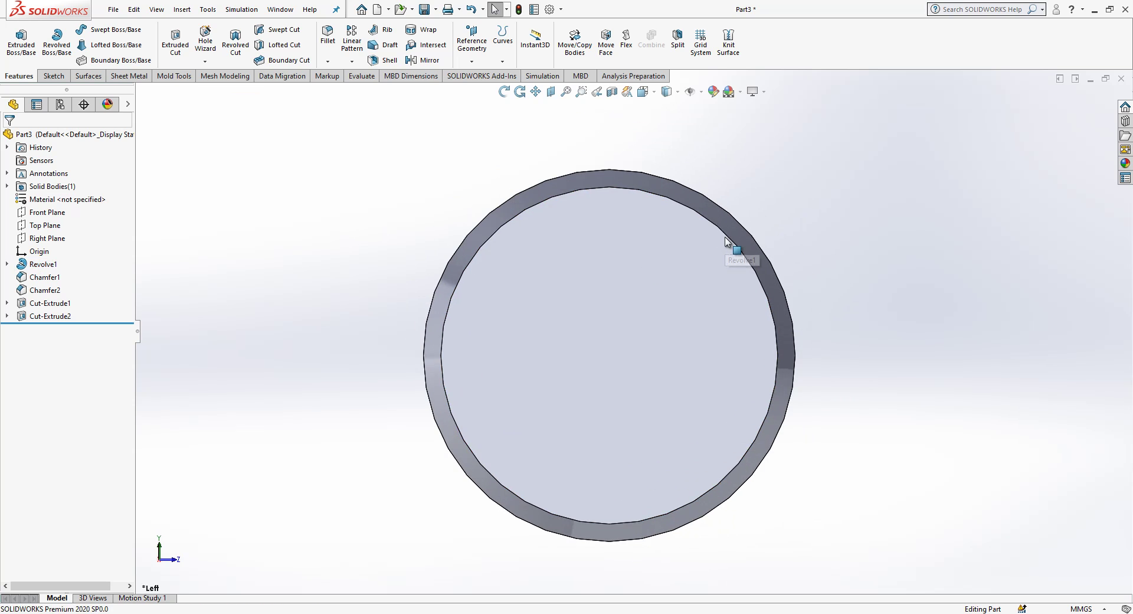
pyautogui.click(608, 249)
pyautogui.click(462, 235)
pyautogui.click(600, 248)
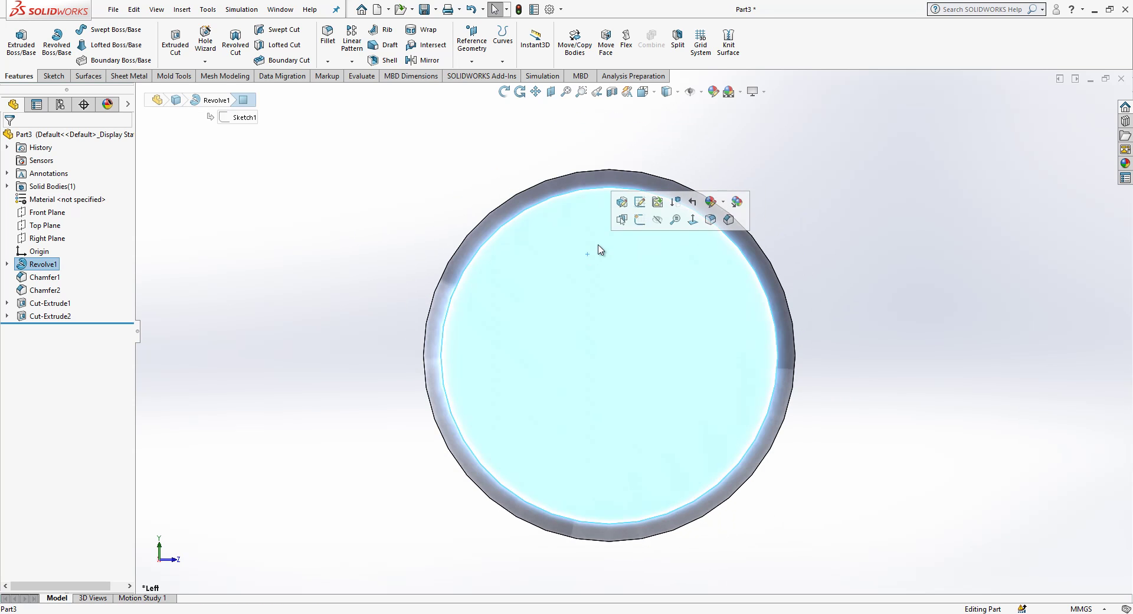
pyautogui.click(646, 218)
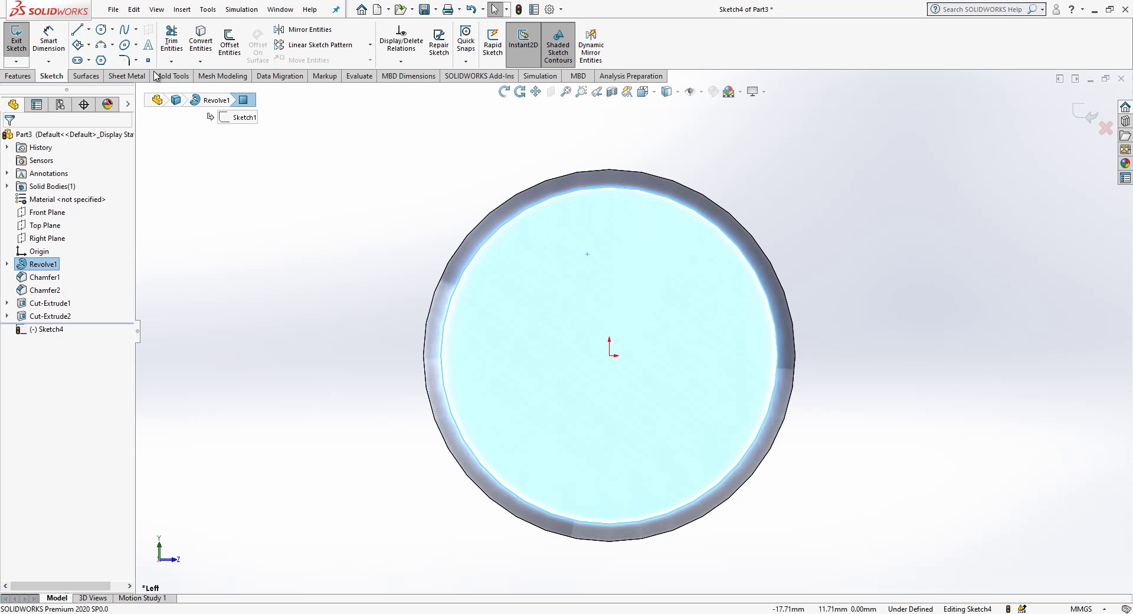
# - Sketch a vertical 8 mm line from the origin to the top of the head's outer edge and make it construction geometry
pyautogui.click(75, 32)
pyautogui.click(610, 355)
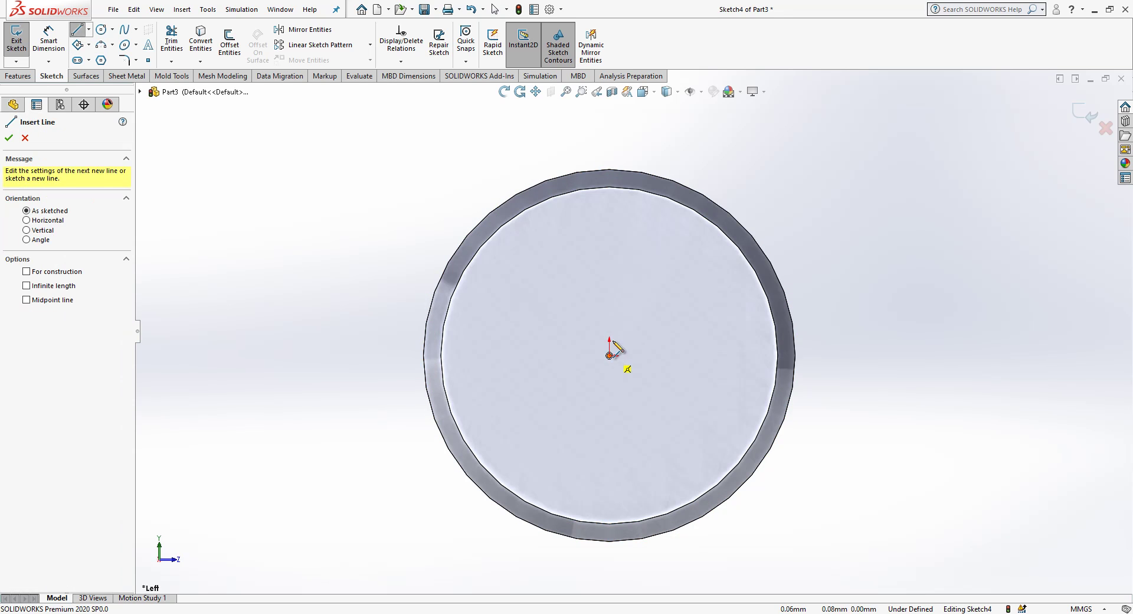
pyautogui.click(609, 170)
pyautogui.press('Escape')
pyautogui.click(610, 188)
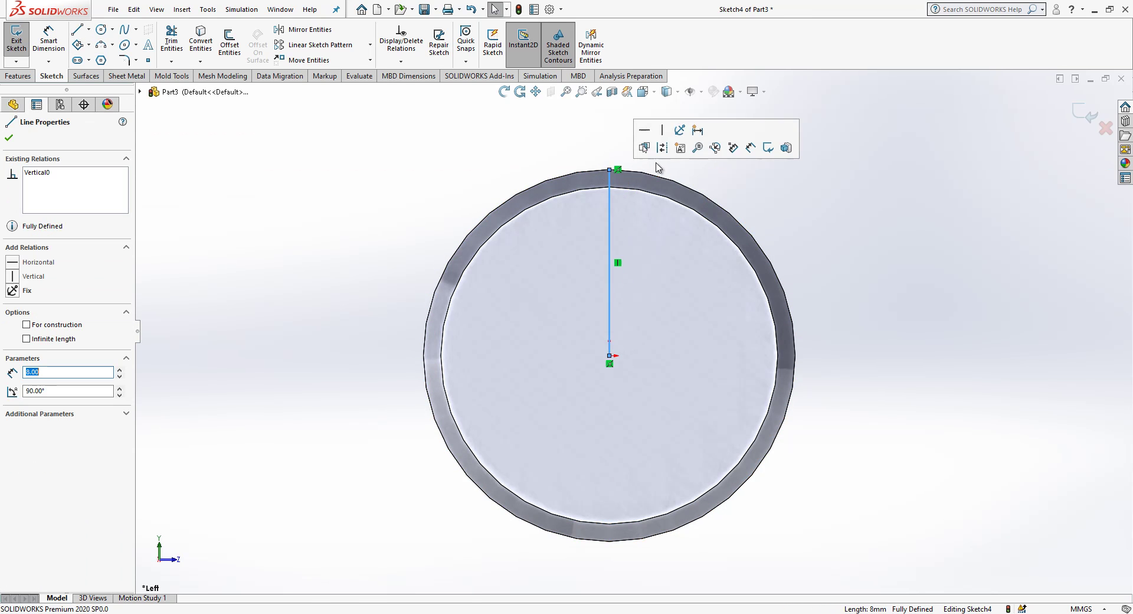
pyautogui.click(662, 147)
# - Sketch a downward-pointing triangle at the head's top edge, its horizontal side about 2.6 mm long and its apex on the centreline
pyautogui.scroll(-4, 693, 184)
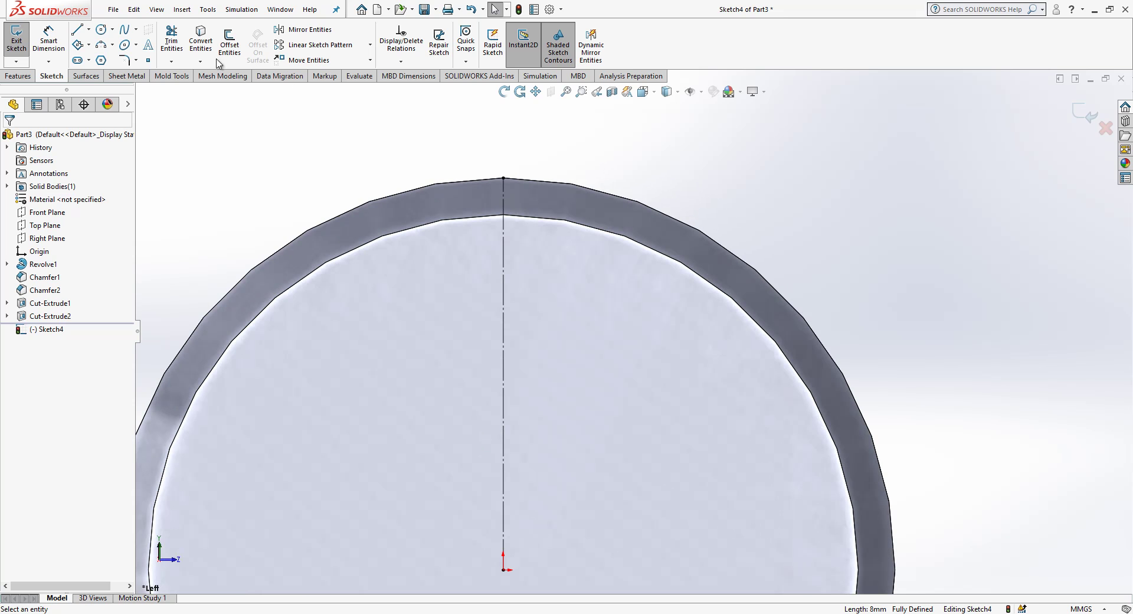
pyautogui.press('l')
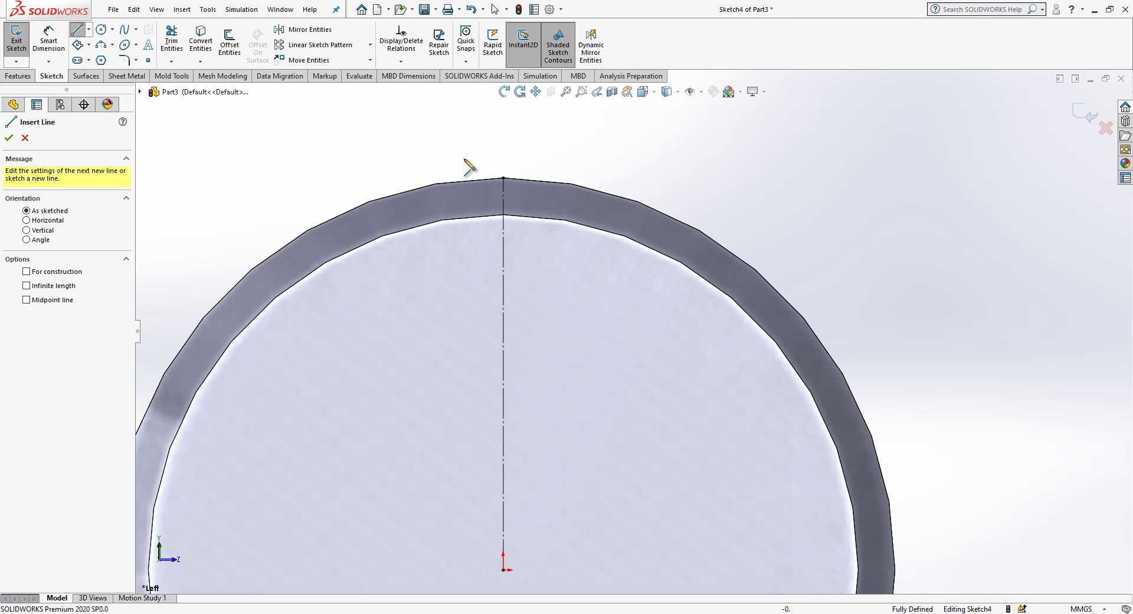
pyautogui.click(446, 144)
pyautogui.click(502, 206)
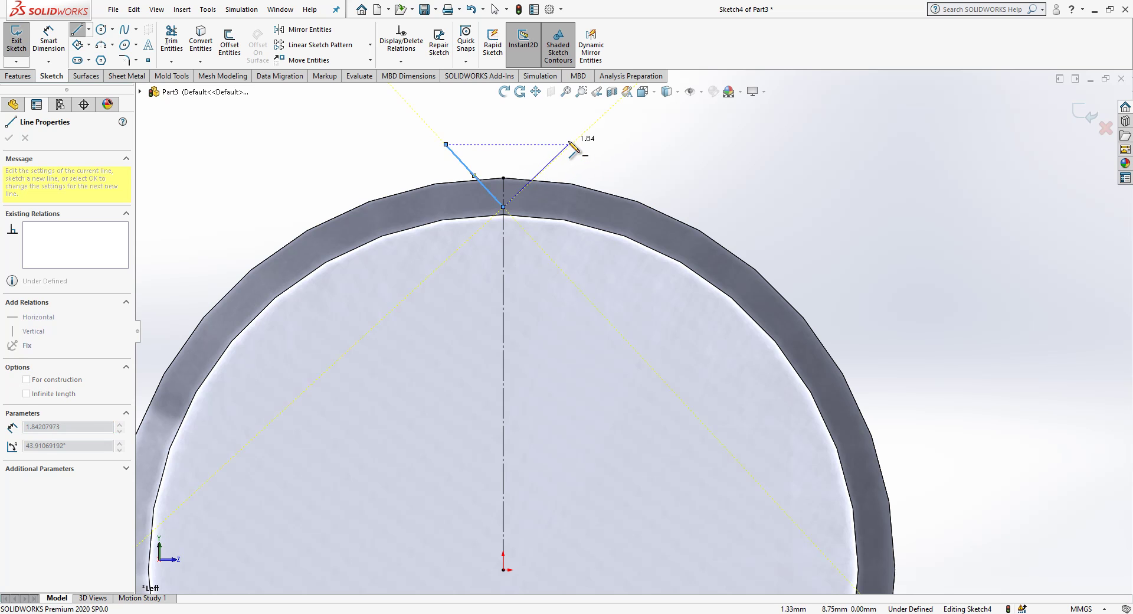
pyautogui.click(571, 144)
pyautogui.click(445, 144)
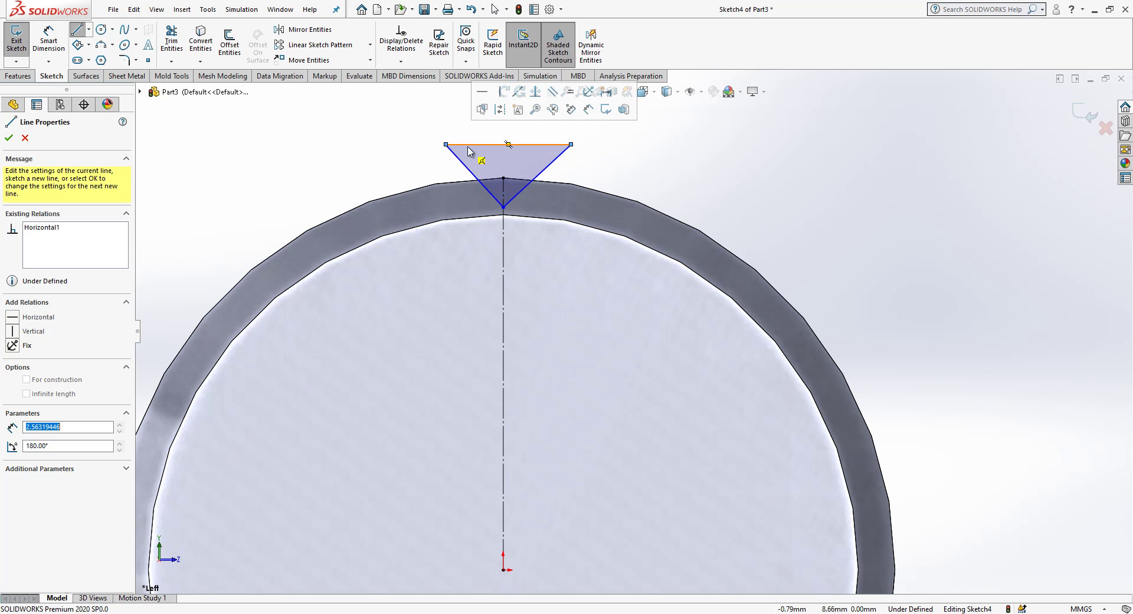
pyautogui.press('Escape')
# - Make the triangle's two slanted lines symmetric about the vertical centreline
pyautogui.click(549, 170)
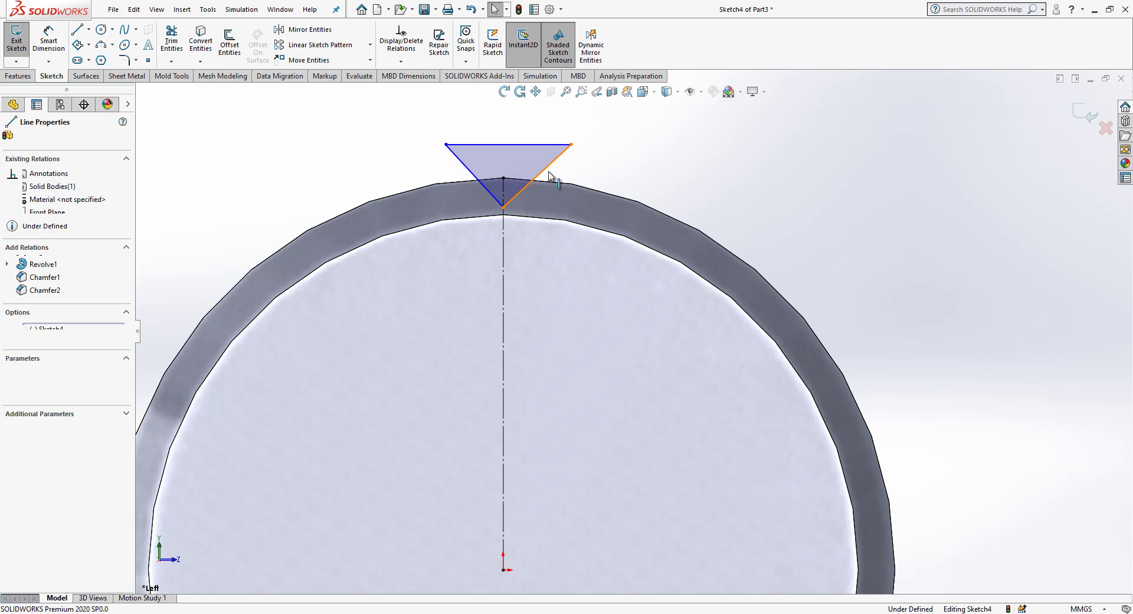
pyautogui.click(491, 190)
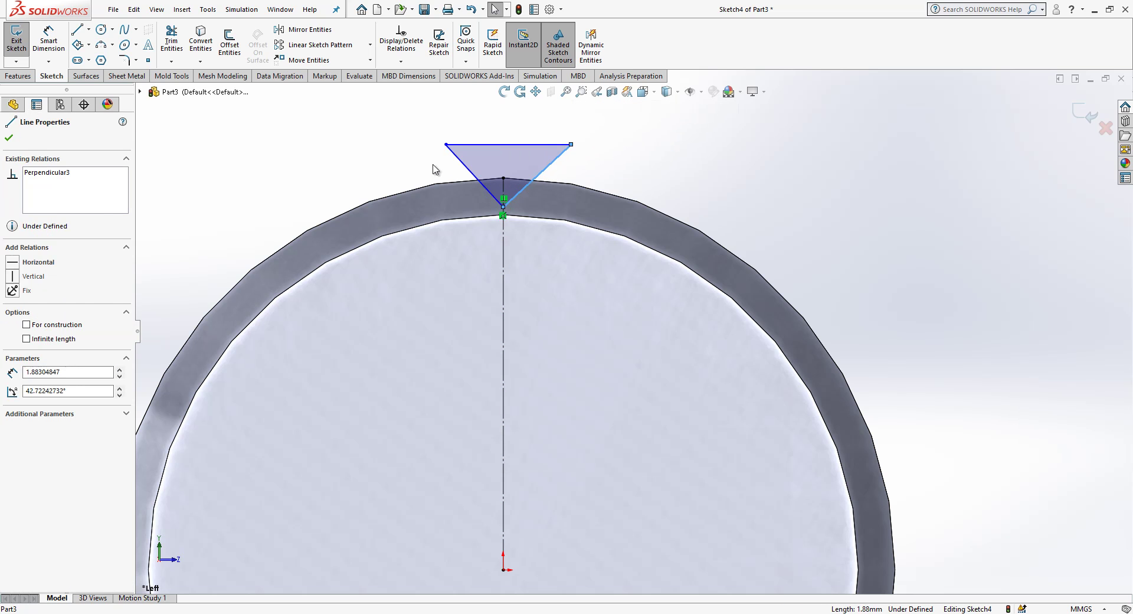
pyautogui.press('Escape')
pyautogui.click(521, 188)
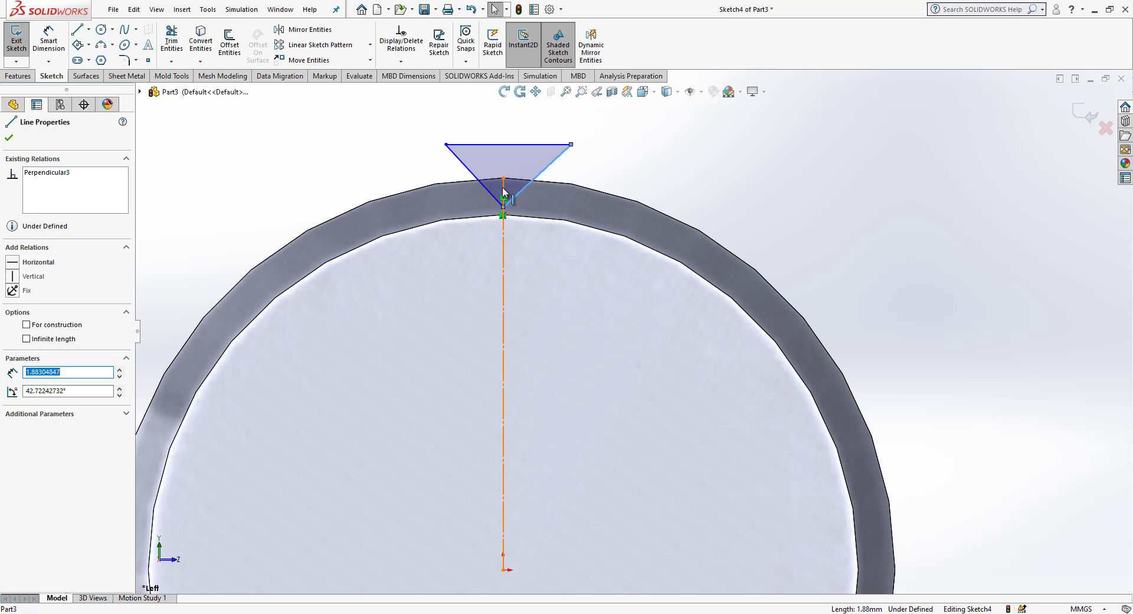
pyautogui.keyDown('ctrl'); pyautogui.click(503, 192); pyautogui.keyUp('ctrl')
pyautogui.keyDown('ctrl'); pyautogui.click(477, 184); pyautogui.keyUp('ctrl')
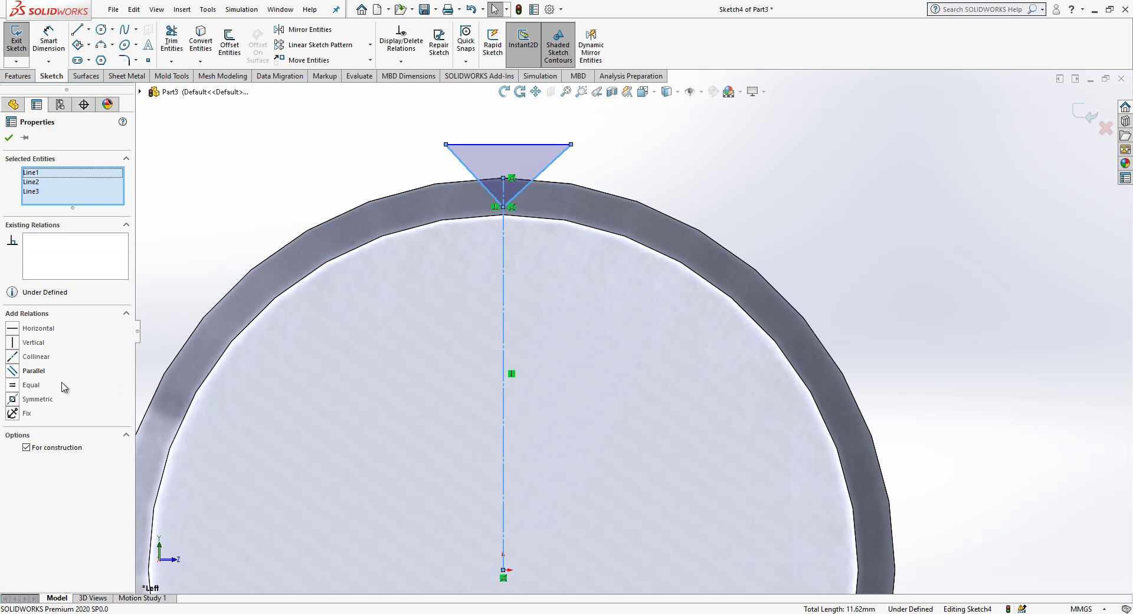
pyautogui.press('Escape')
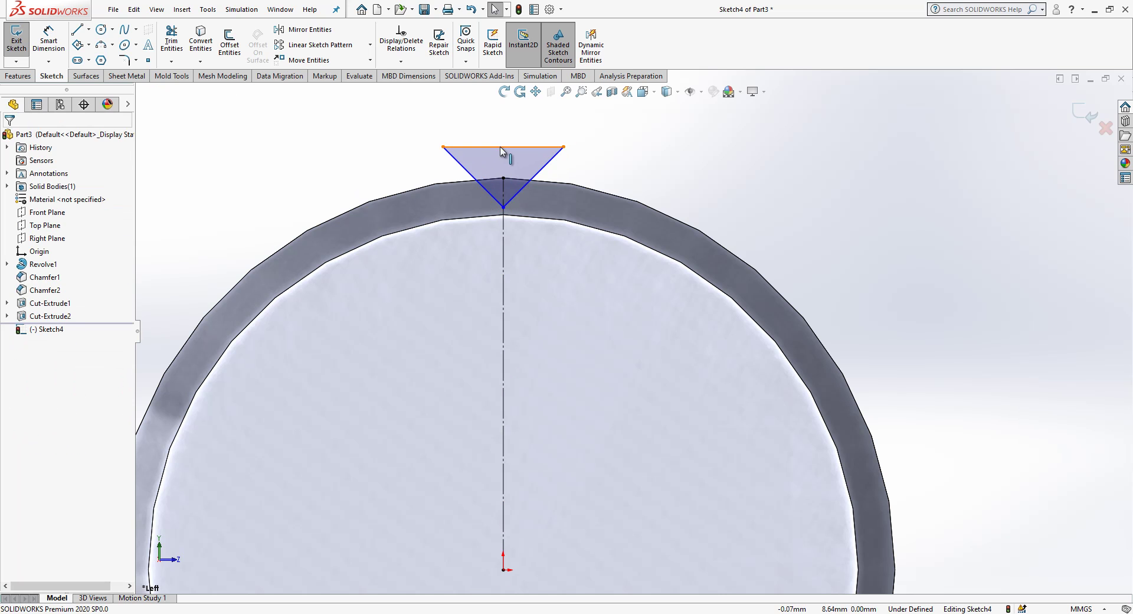
pyautogui.click(501, 147)
pyautogui.keyDown('ctrl'); pyautogui.click(503, 178); pyautogui.keyUp('ctrl')
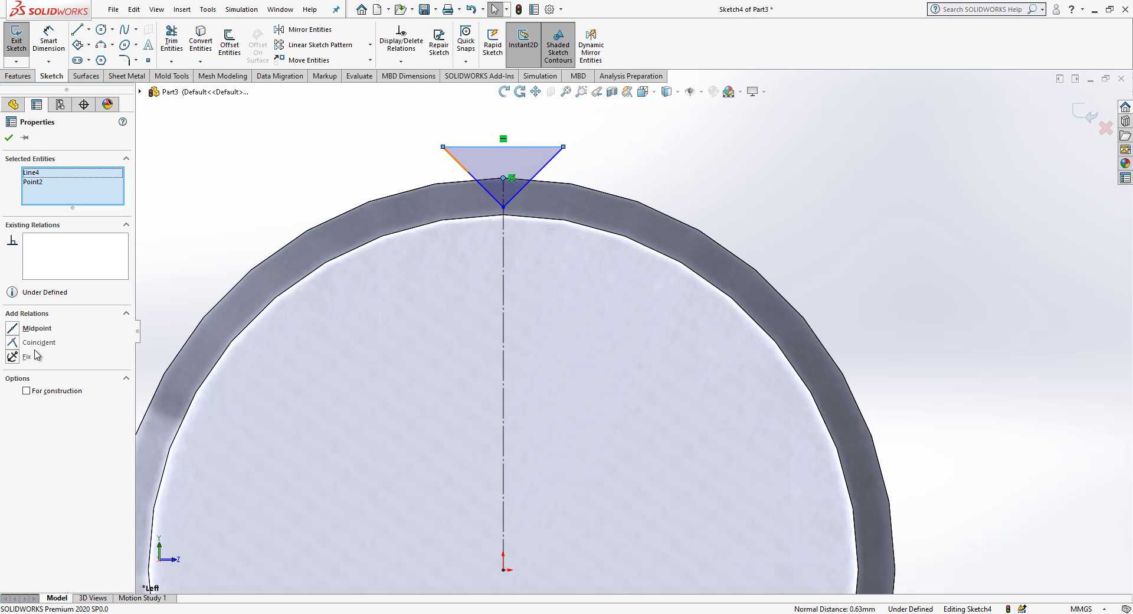
pyautogui.press('Escape')
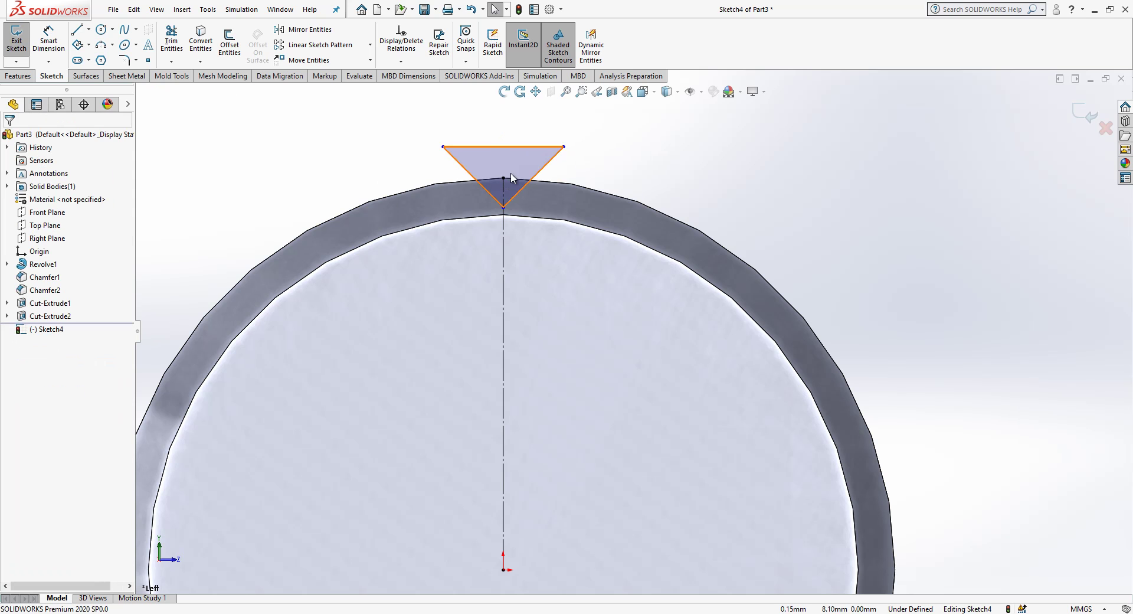
# - Make the triangle's horizontal line coincident with the centreline's upper endpoint
pyautogui.click(507, 177)
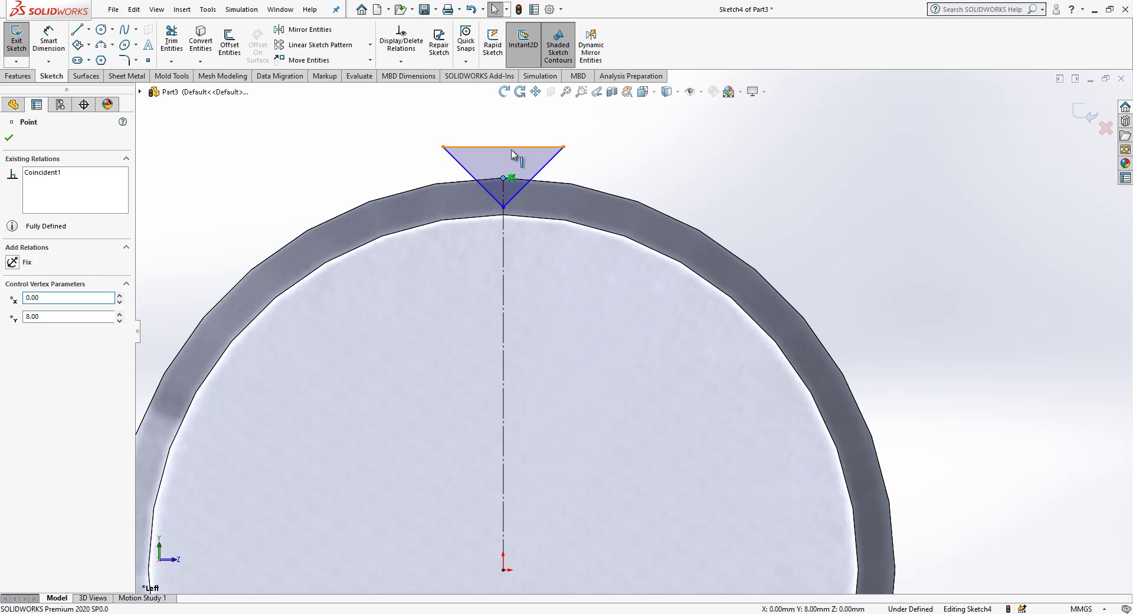
pyautogui.keyDown('ctrl'); pyautogui.click(511, 148); pyautogui.keyUp('ctrl')
pyautogui.click(39, 342)
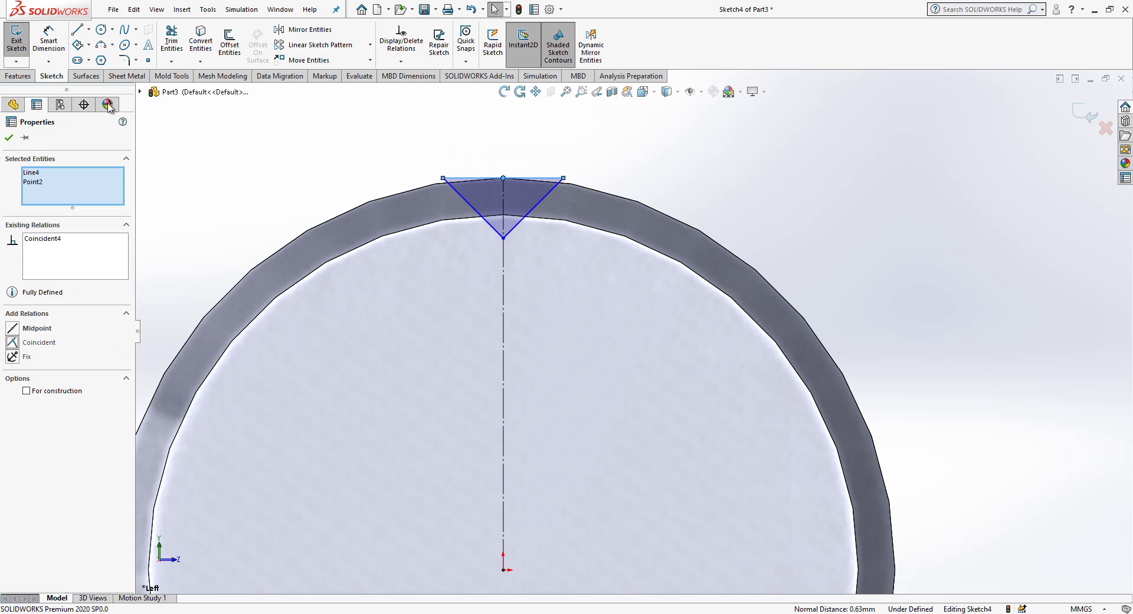
pyautogui.press('Escape')
# - Dimension the triangle's depth from the centreline's upper endpoint to the apex as 0.25 mm and exit the sketch
pyautogui.click(49, 42)
pyautogui.click(504, 178)
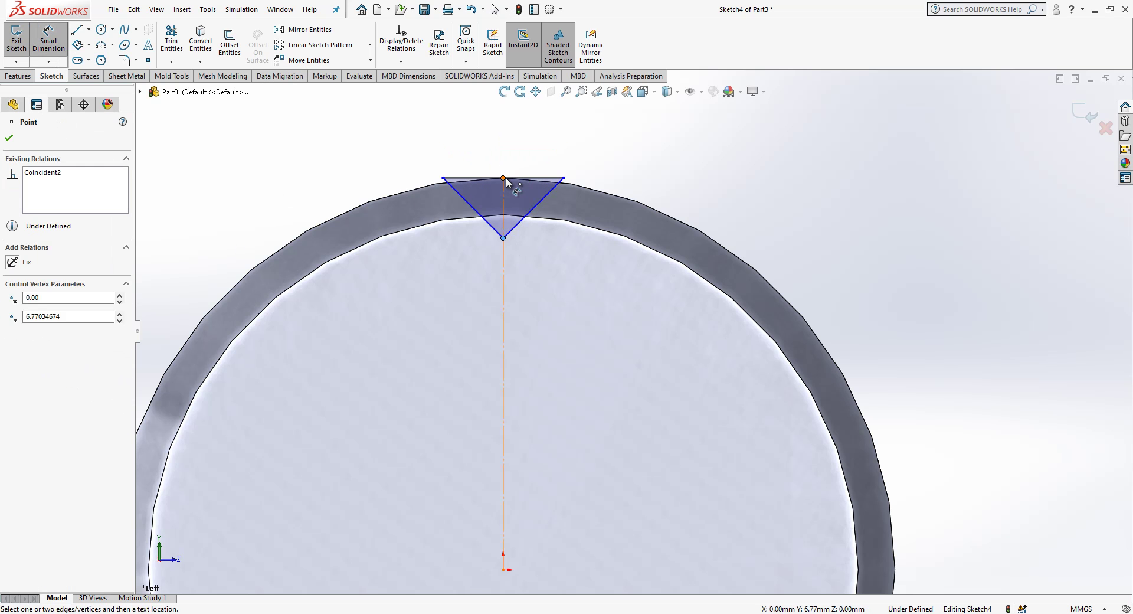
pyautogui.click(503, 238)
pyautogui.click(753, 183)
pyautogui.write('0.25')
pyautogui.press('Return')
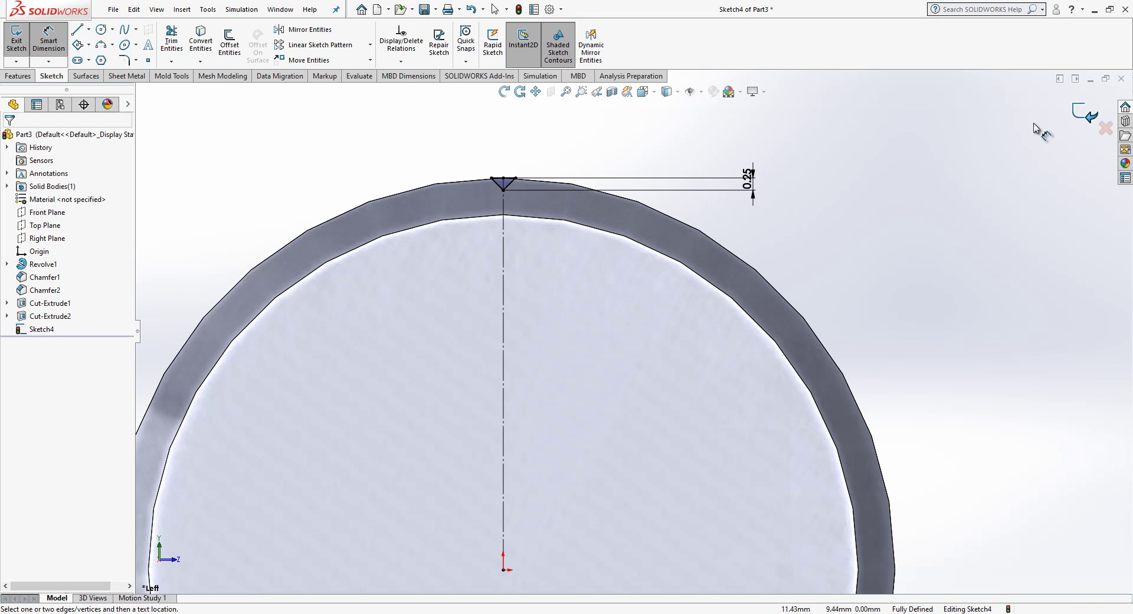
pyautogui.click(1085, 113)
pyautogui.moveTo(678, 212)
pyautogui.mouseDown(button='middle')
pyautogui.moveTo(640, 229)
pyautogui.moveTo(620, 274)
pyautogui.mouseUp(button='middle')
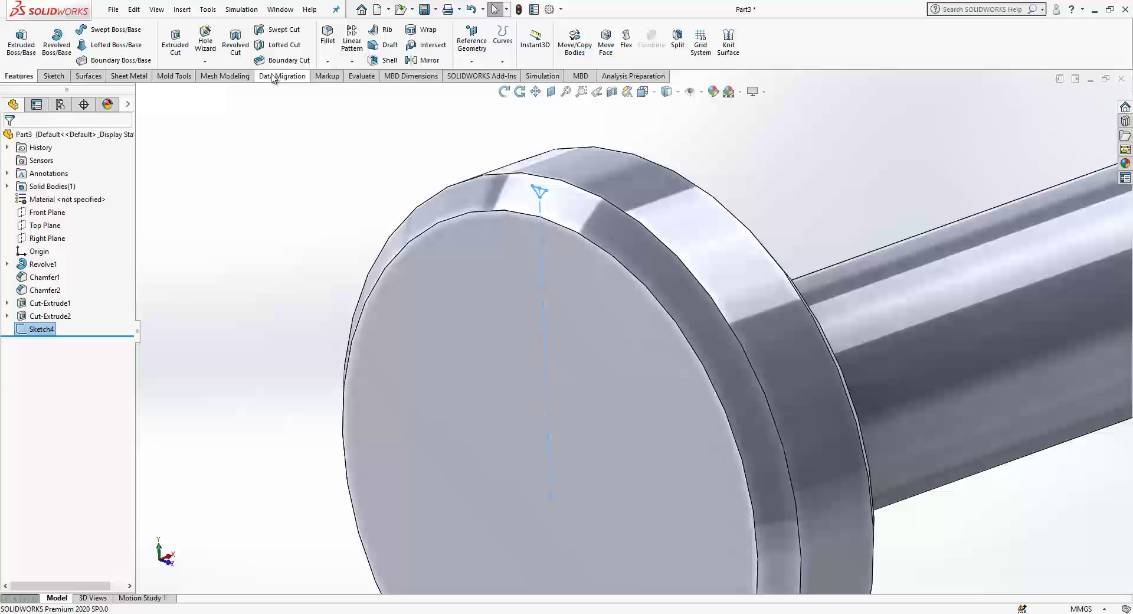
# - Cut-extrude the triangle sketch through the head's rim with the Up To Next end condition
pyautogui.click(178, 45)
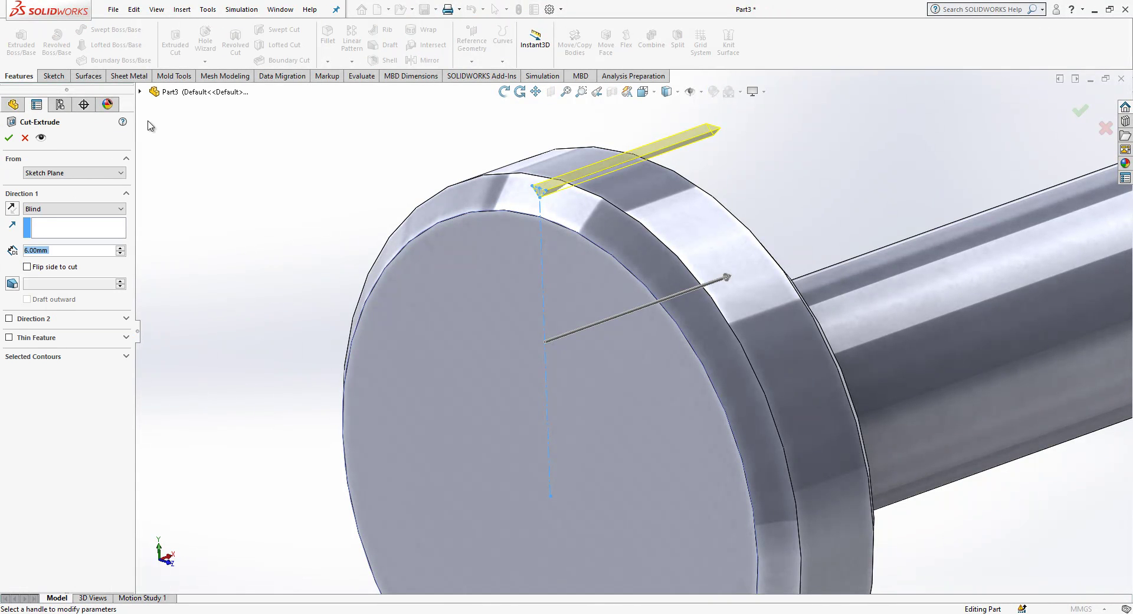
pyautogui.click(47, 210)
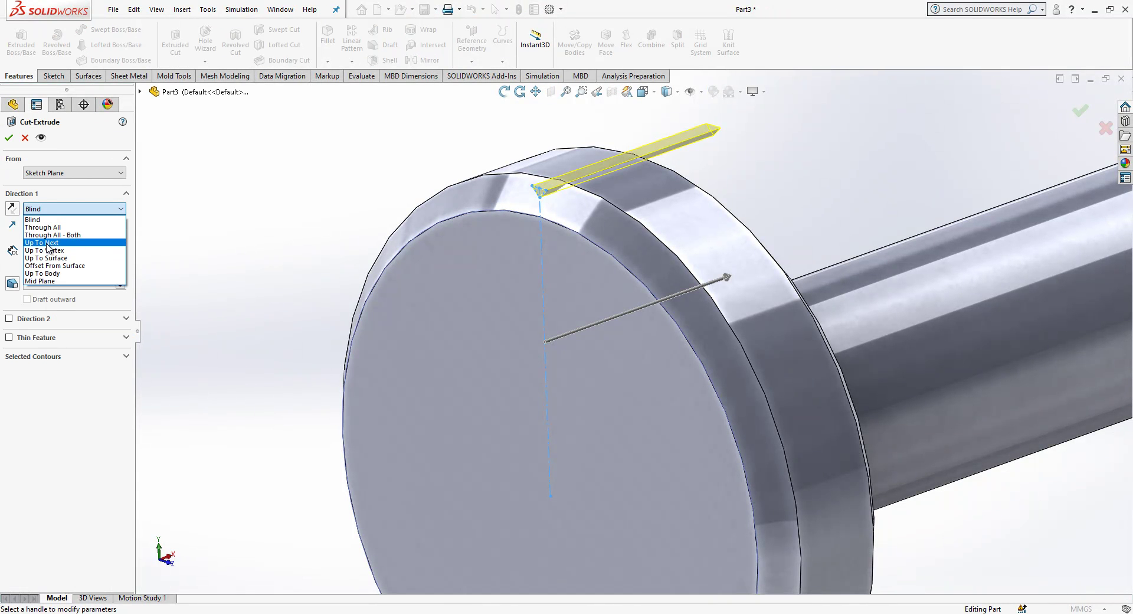
pyautogui.click(48, 247)
pyautogui.moveTo(471, 248); pyautogui.dragTo(477, 297, button='middle')
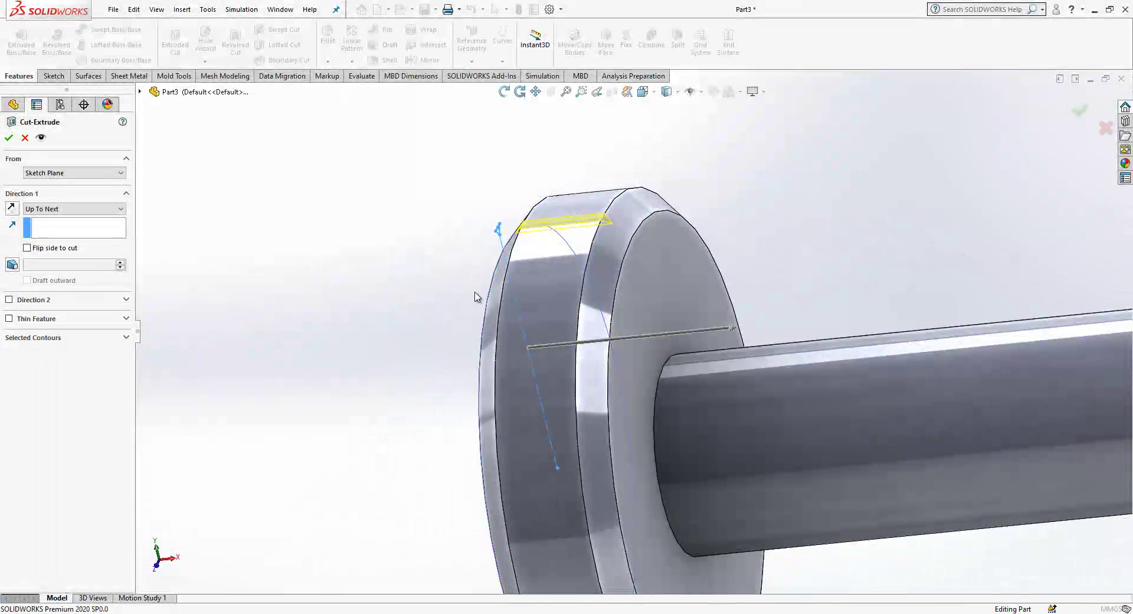
pyautogui.press('Return')
pyautogui.moveTo(544, 289); pyautogui.dragTo(256, 313, button='middle')
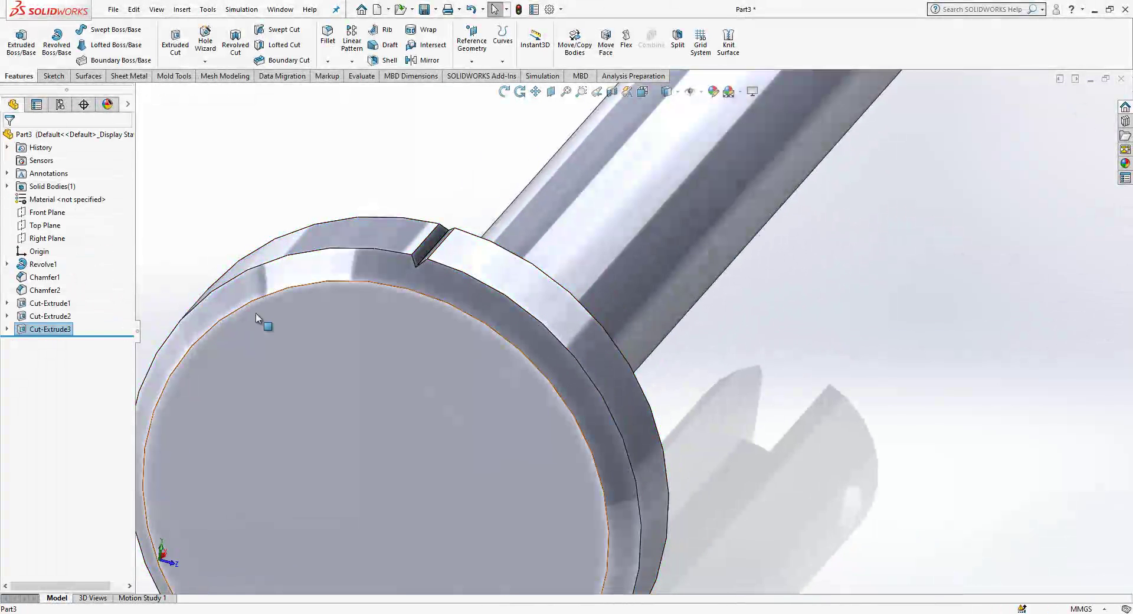
# - Circular-pattern the V-shaped notch around the head's circular edge with 90 equally spaced instances over 360°
pyautogui.click(27, 331)
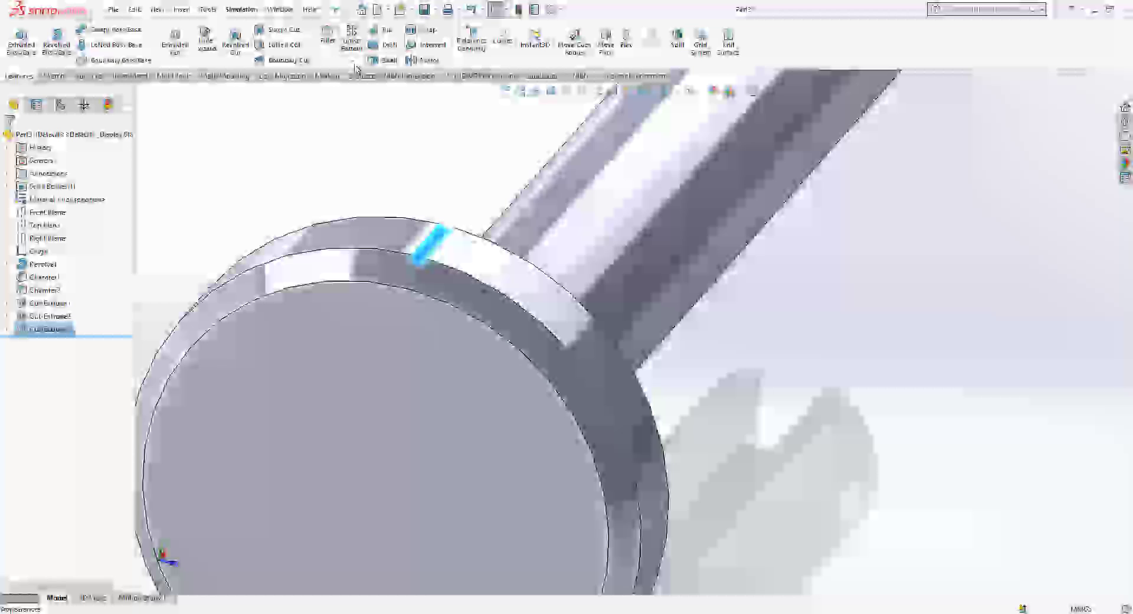
pyautogui.click(352, 61)
pyautogui.click(373, 89)
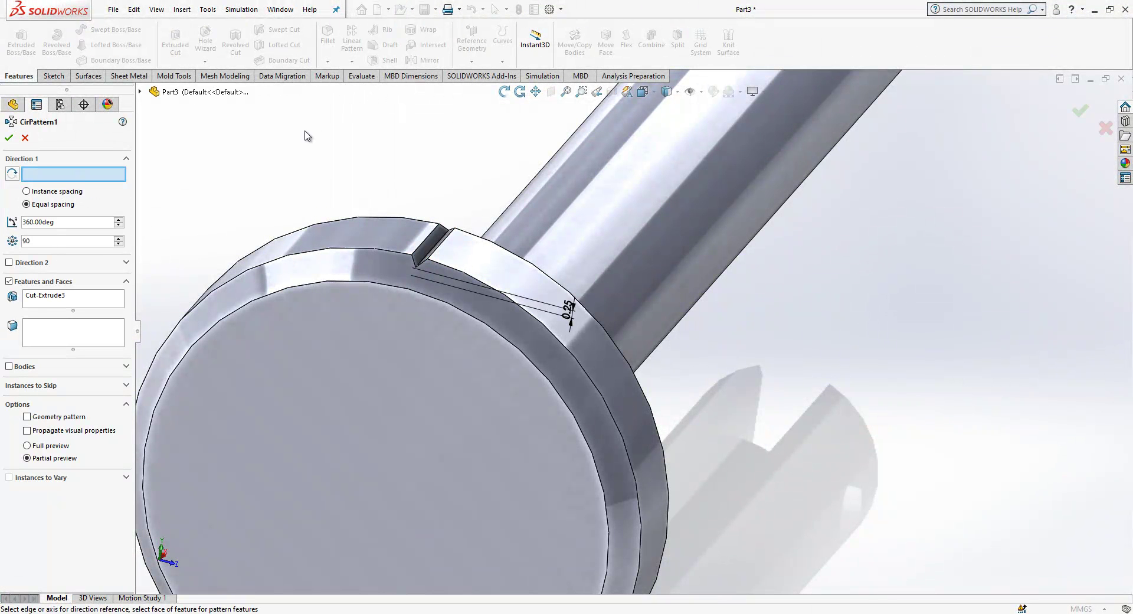
pyautogui.click(53, 296)
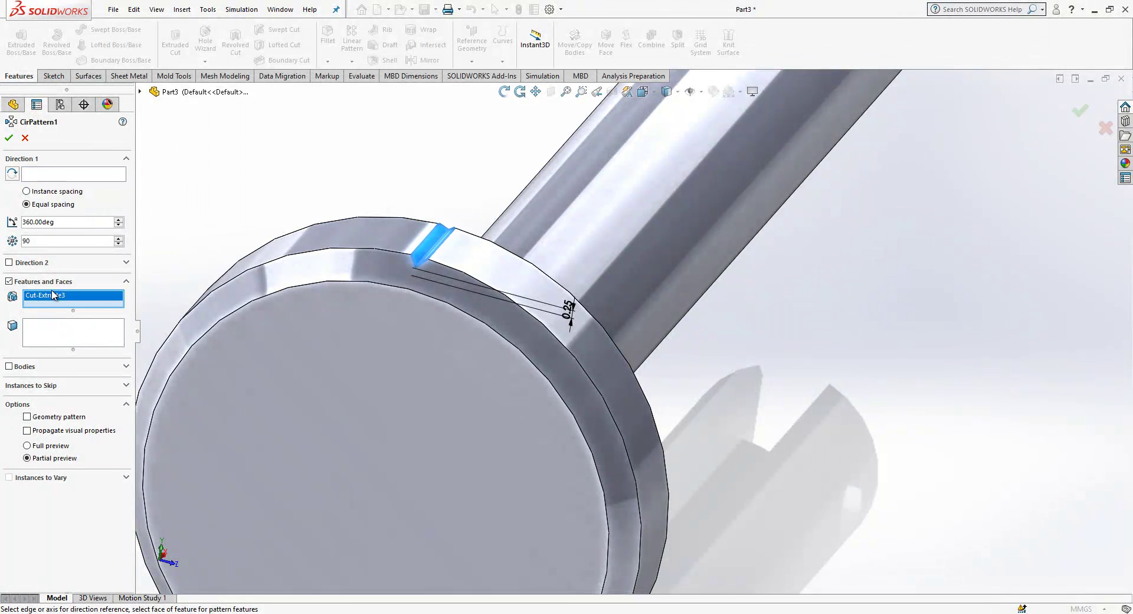
pyautogui.click(73, 175)
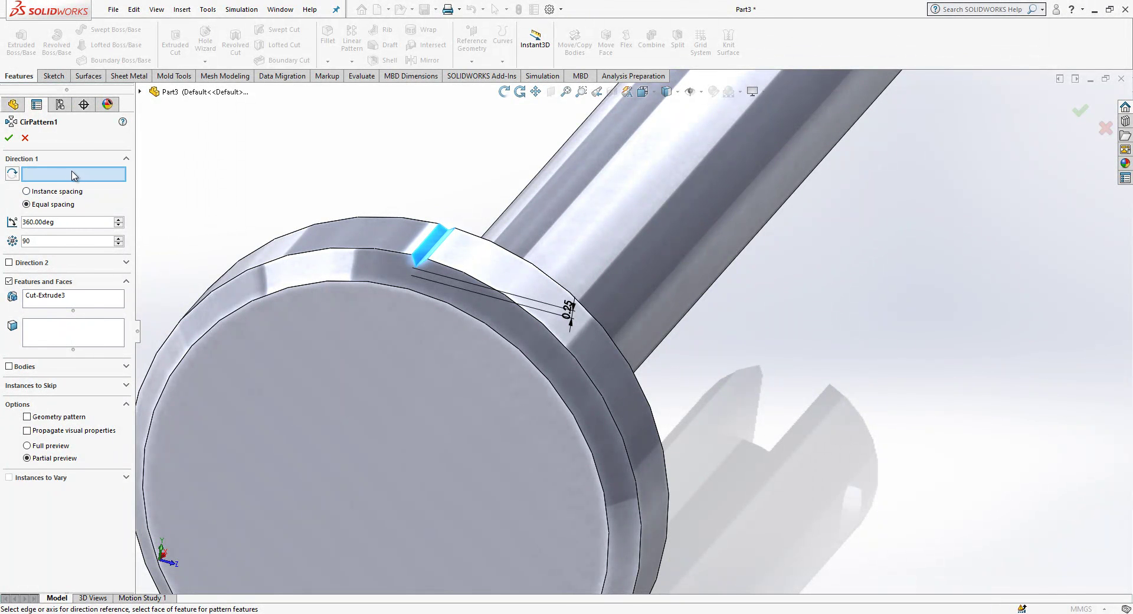
pyautogui.click(321, 284)
pyautogui.scroll(-3, 335, 289)
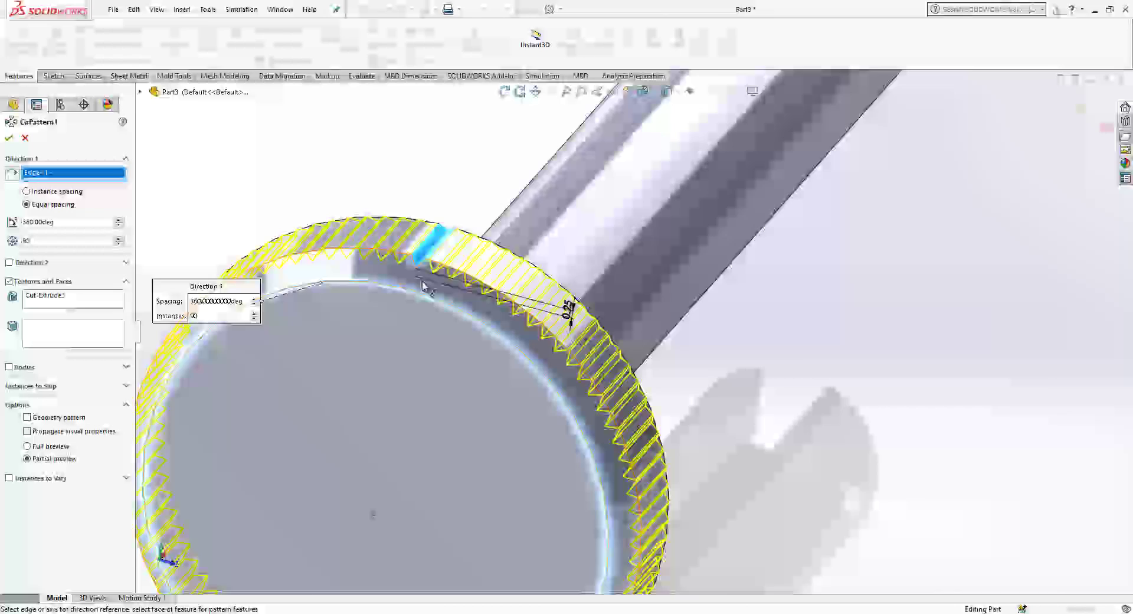
pyautogui.rightClick(450, 178)
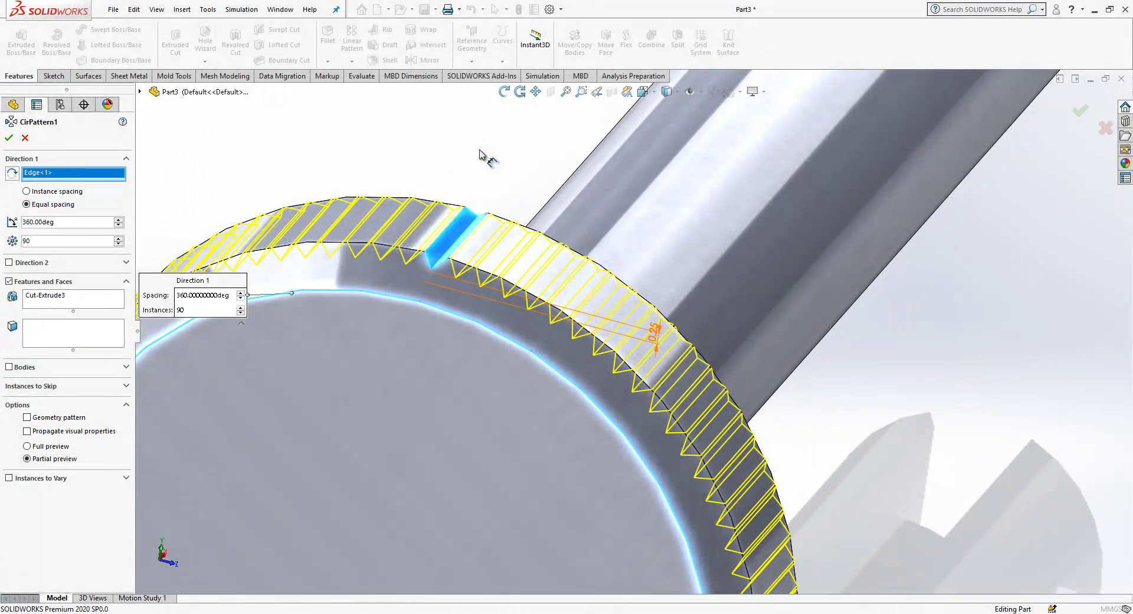
pyautogui.scroll(5, 549, 301)
pyautogui.moveTo(561, 319); pyautogui.dragTo(485, 379, button='middle')
pyautogui.scroll(1, 485, 380)
pyautogui.scroll(2, 992, 412)
pyautogui.scroll(-1, 953, 422)
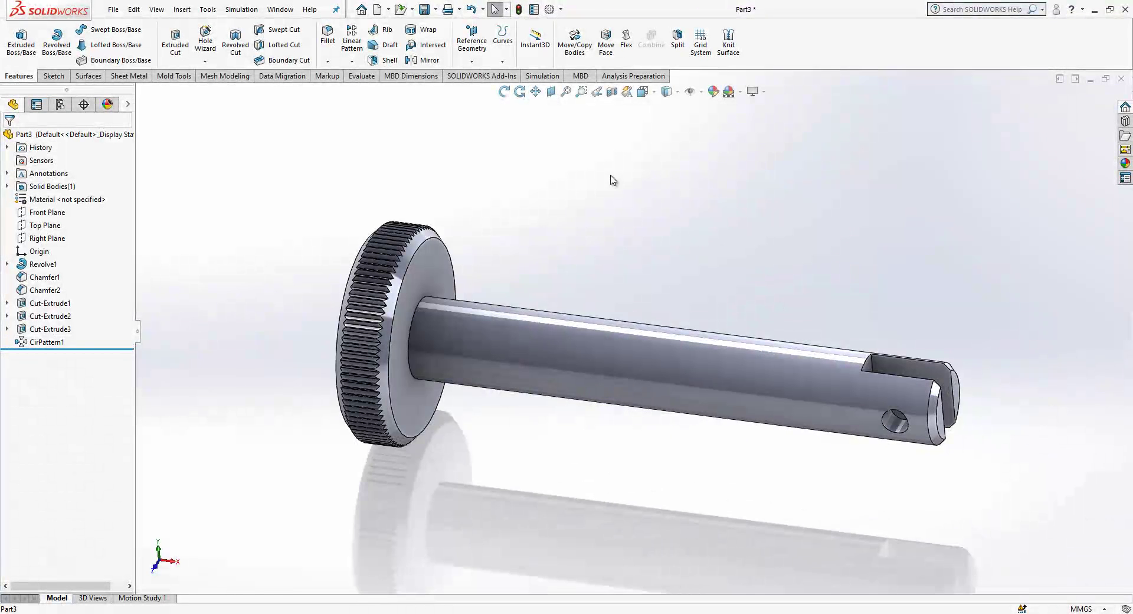
# - Save the part in the Exam folder as FL0101
pyautogui.hotkey('ctrl', 's')
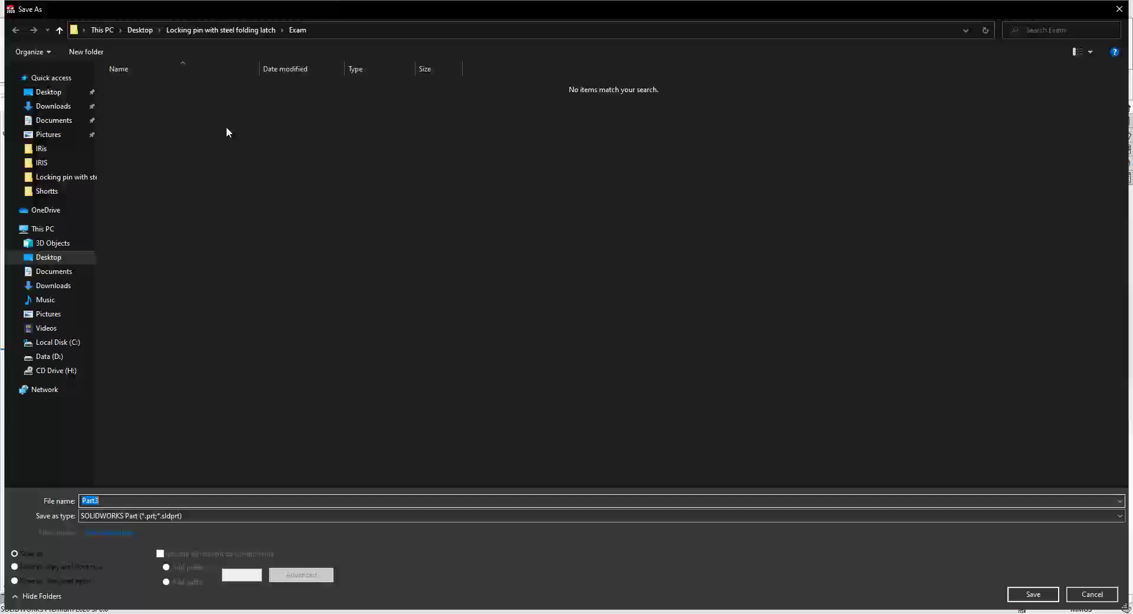
pyautogui.write('FL')
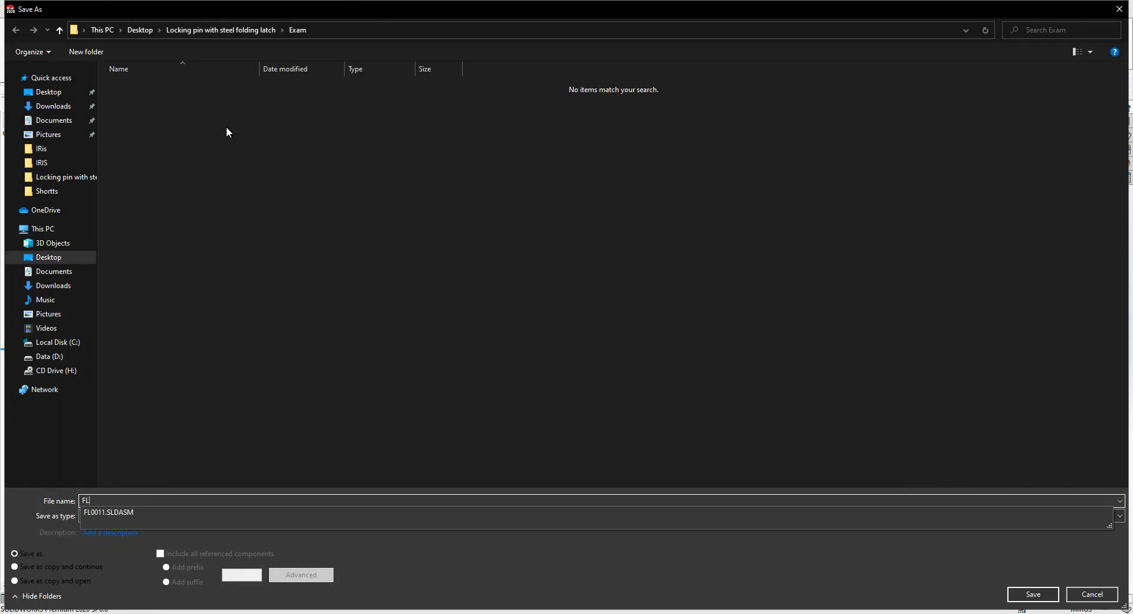
pyautogui.write('0101')
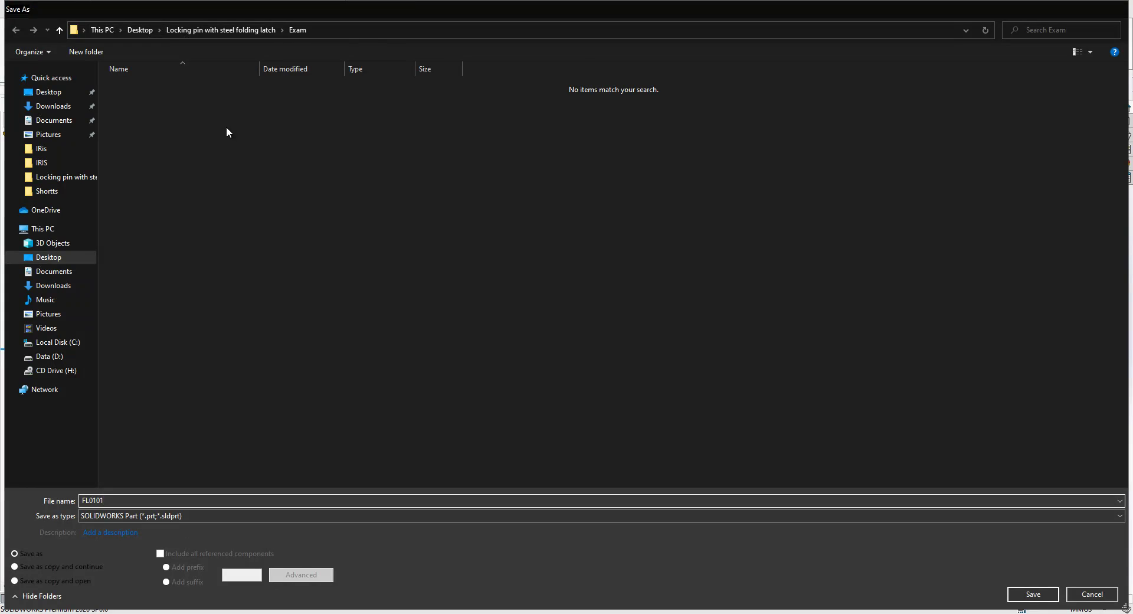
pyautogui.press('Return')
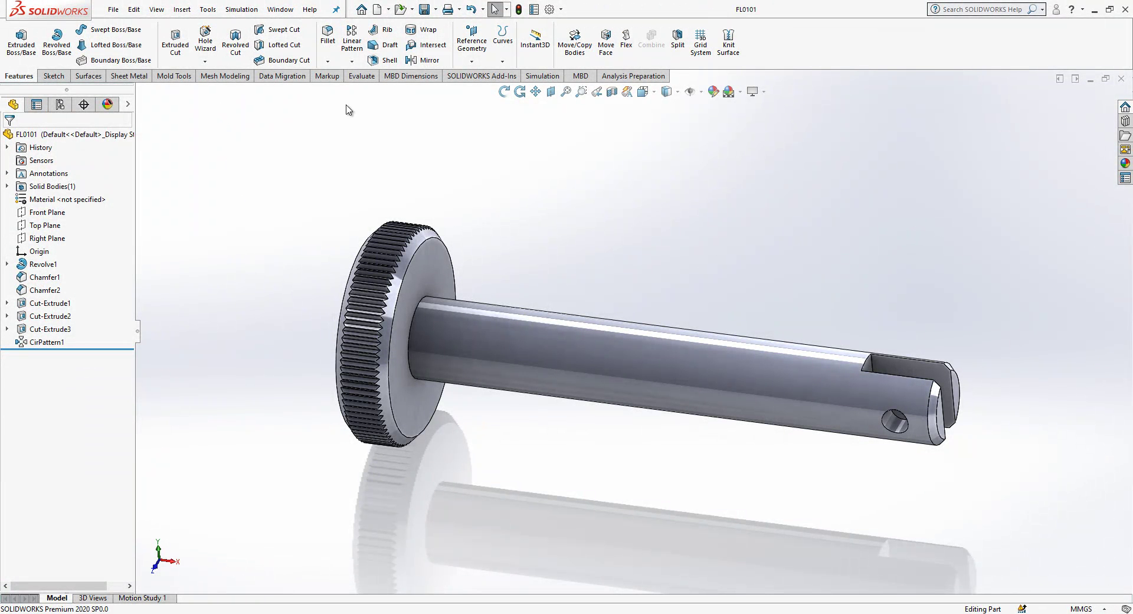
# - Create a new part document and start a sketch on the Front Plane
pyautogui.click(378, 12)
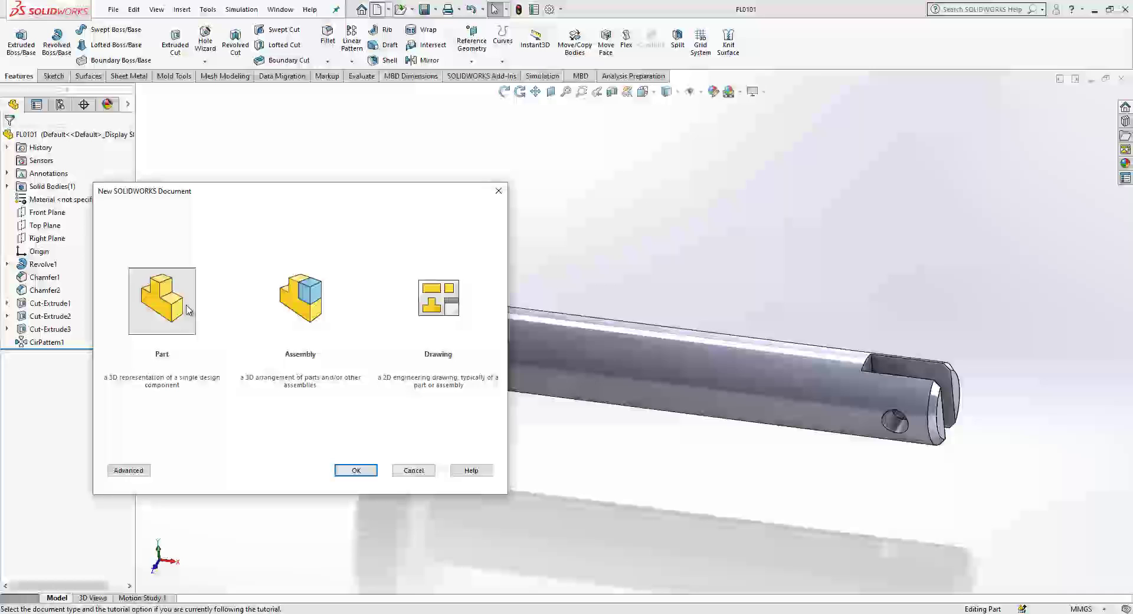
pyautogui.click(361, 471)
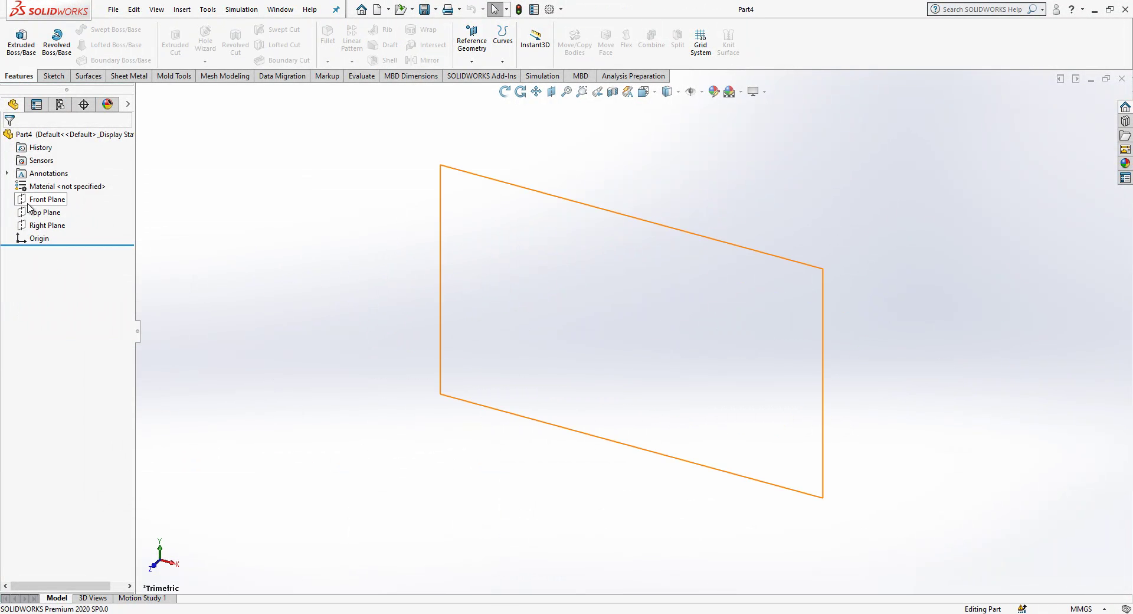
pyautogui.click(35, 199)
pyautogui.click(43, 185)
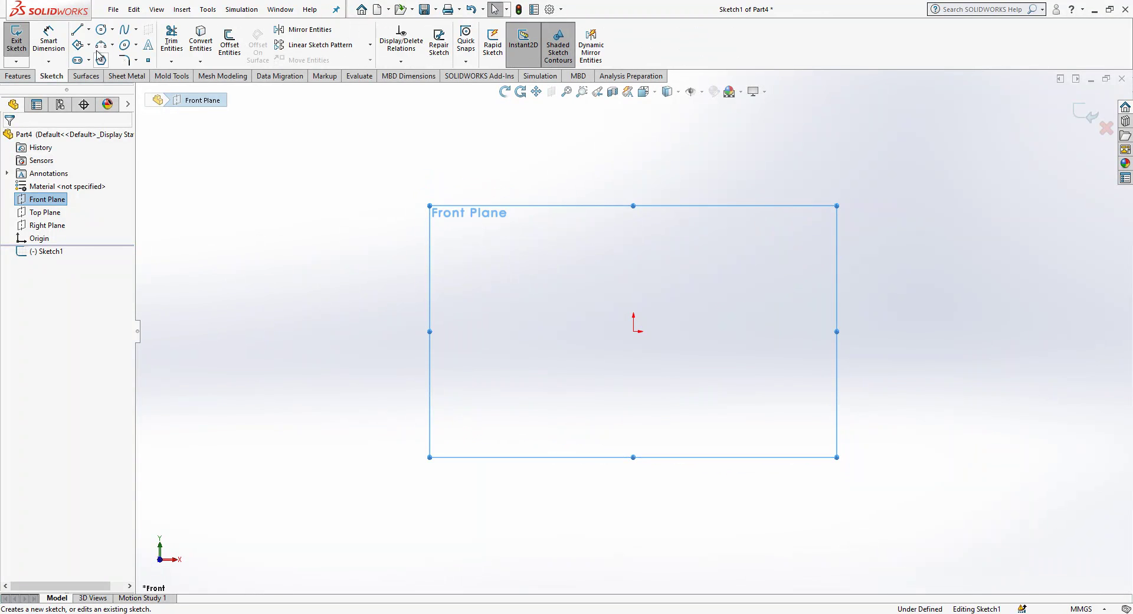
# - Sketch a horizontal centerpoint straight slot at the origin, about 90.8 mm between arc centres and 29.7 mm wide
pyautogui.click(78, 61)
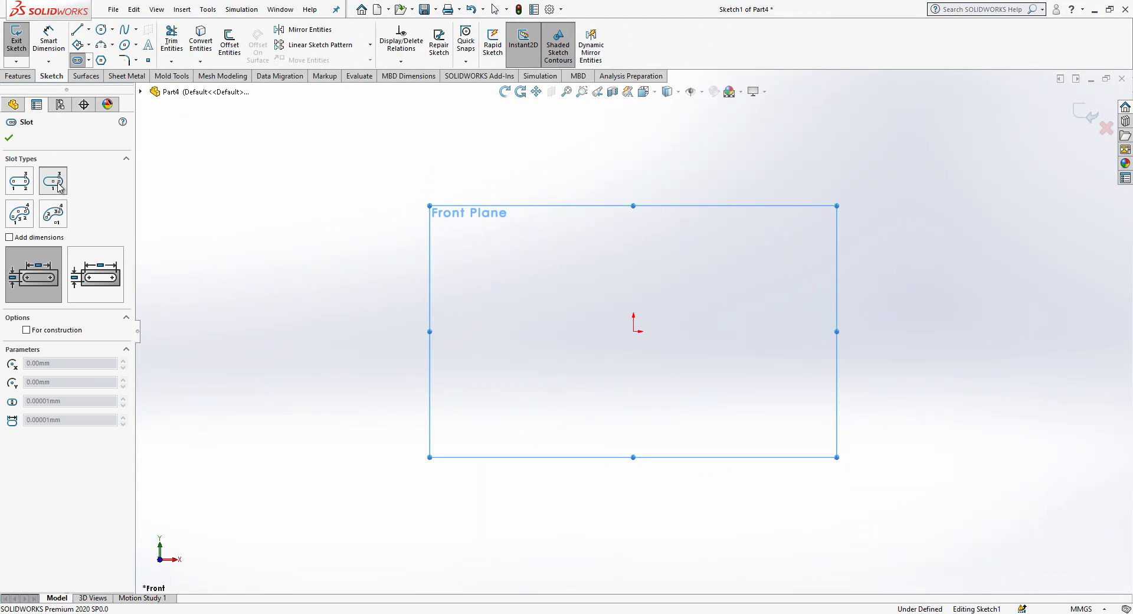
pyautogui.click(57, 186)
pyautogui.click(633, 331)
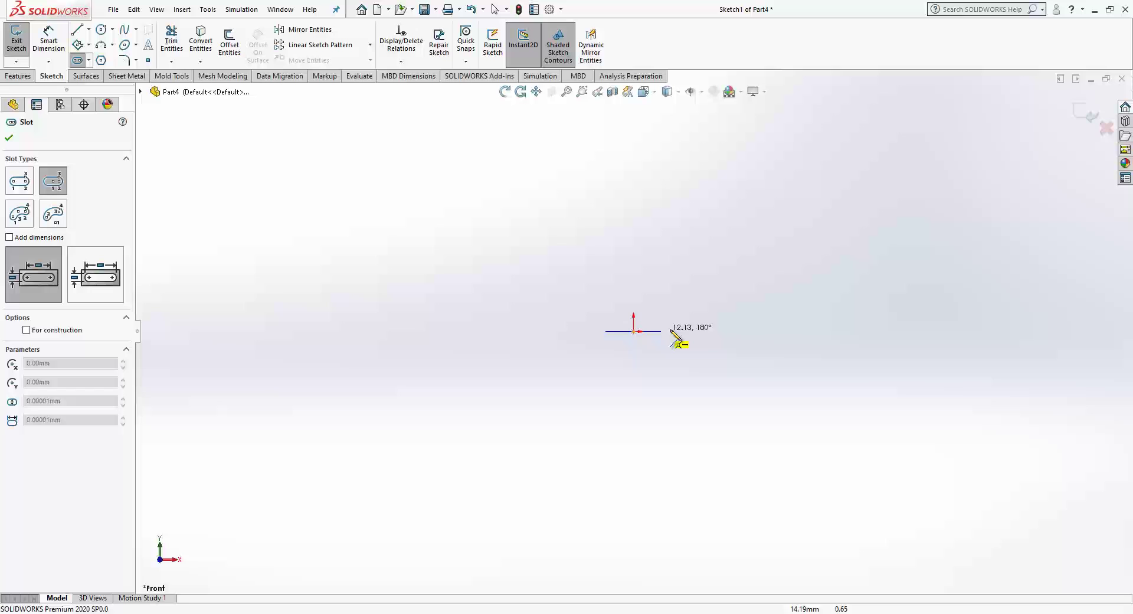
pyautogui.click(738, 332)
pyautogui.click(733, 299)
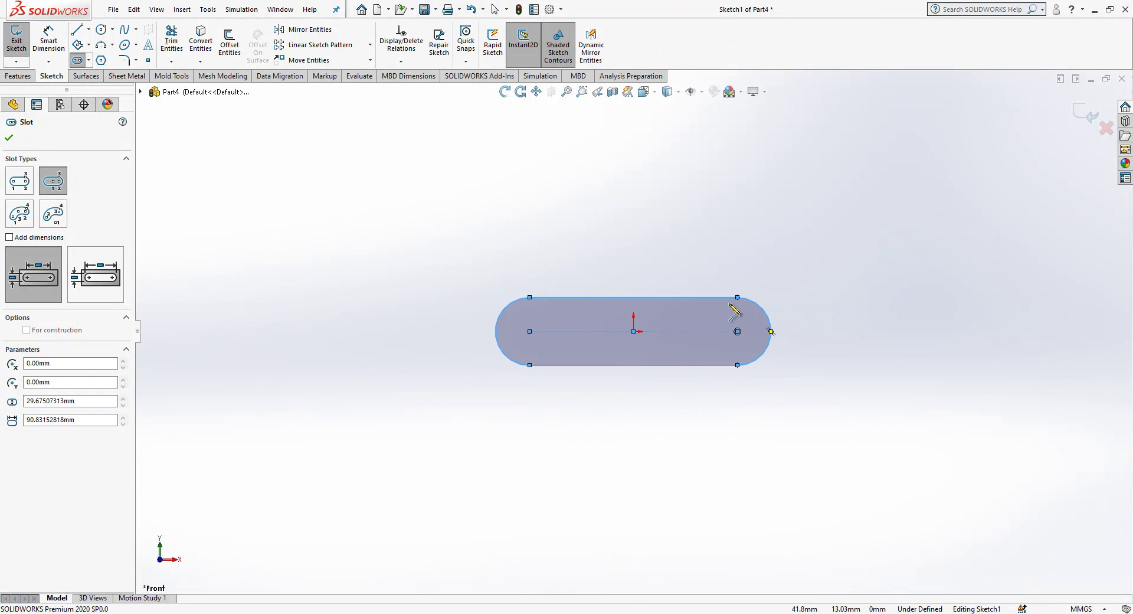
pyautogui.press('Escape')
# - Dimension the slot's width between its two straight edges as 5.75 mm
pyautogui.click(48, 41)
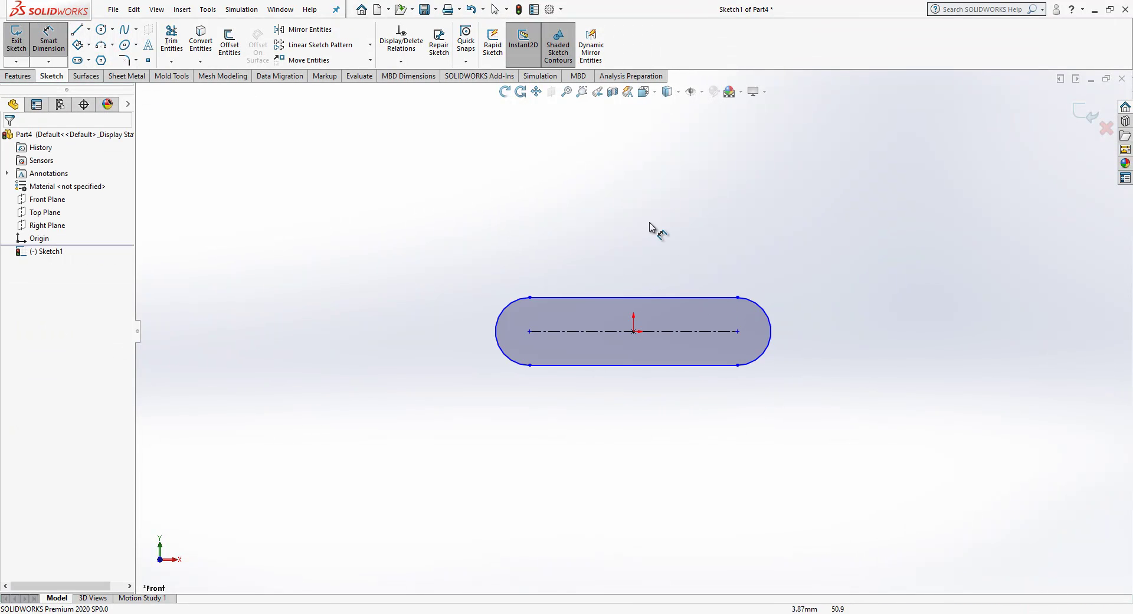
pyautogui.click(692, 298)
pyautogui.click(704, 365)
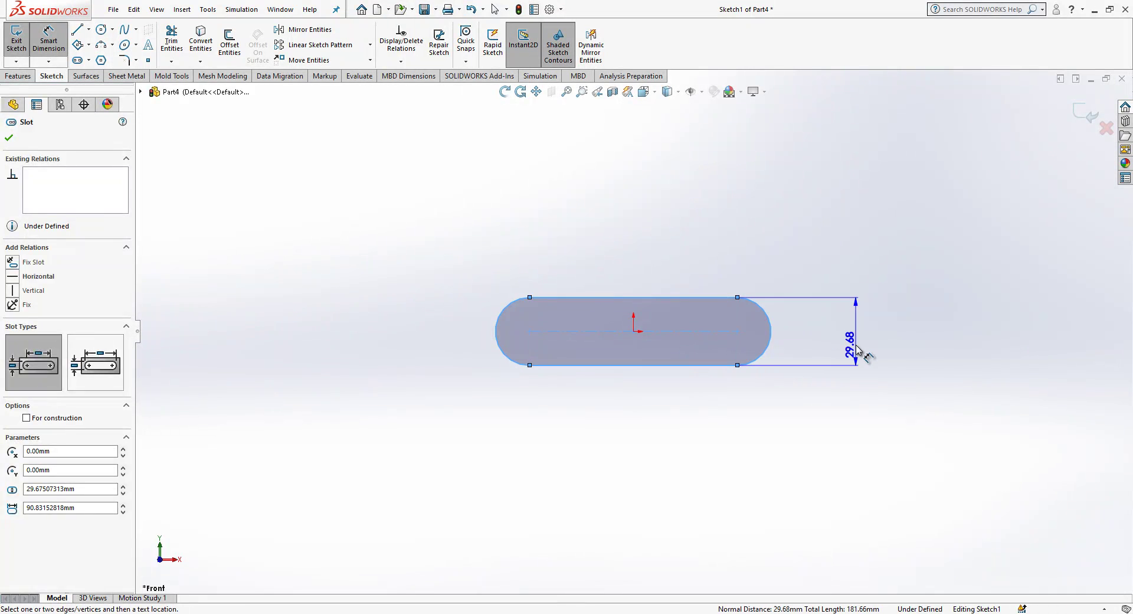
pyautogui.click(854, 351)
pyautogui.write('5')
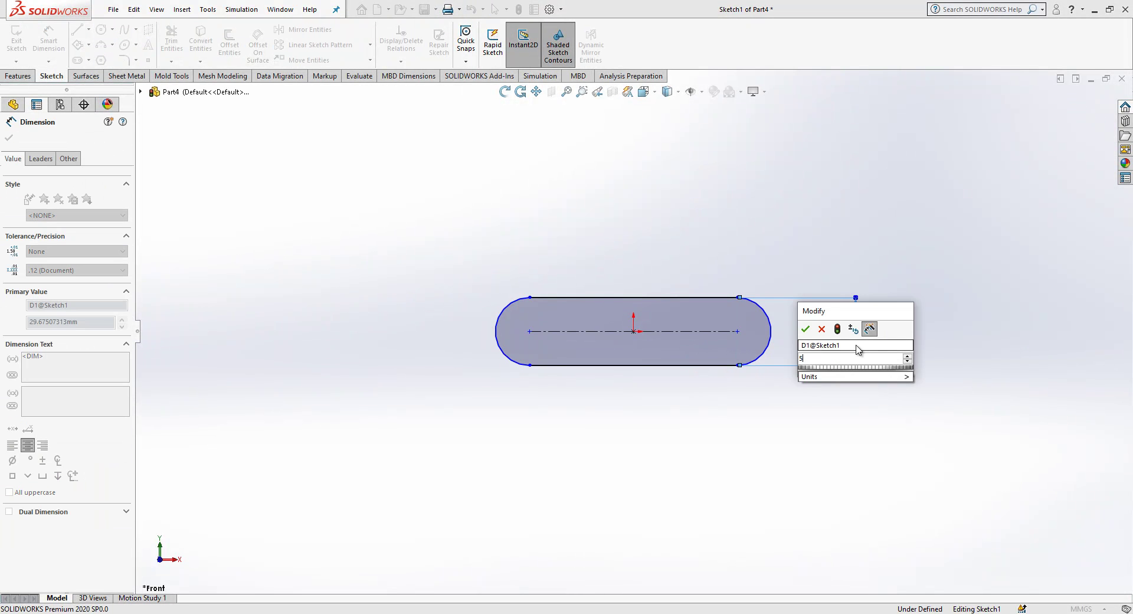
pyautogui.write('.75')
pyautogui.press('Return')
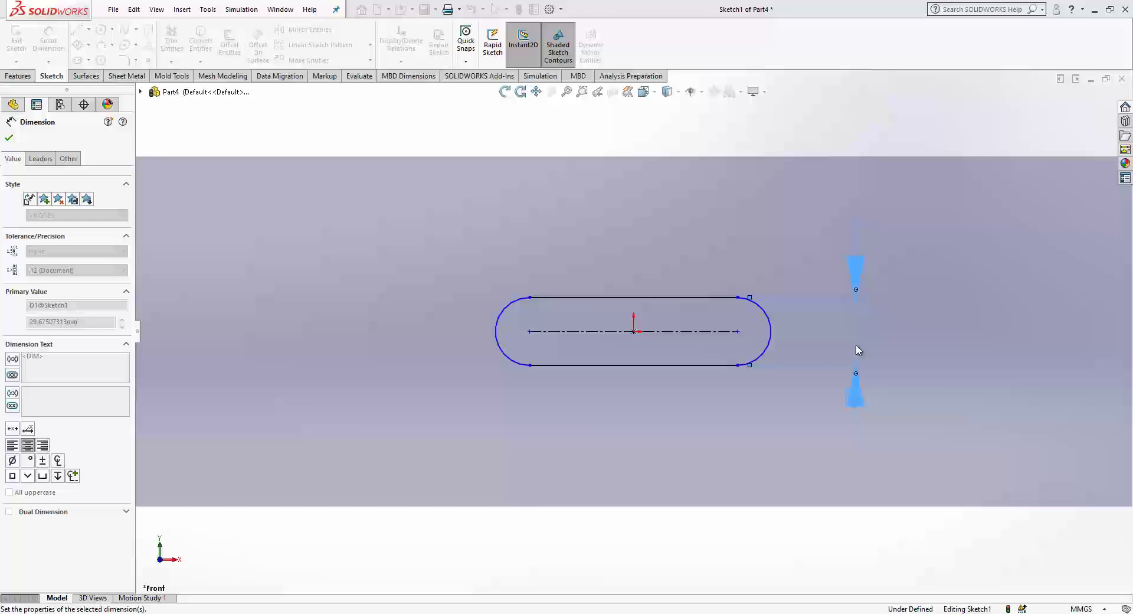
pyautogui.click(778, 348)
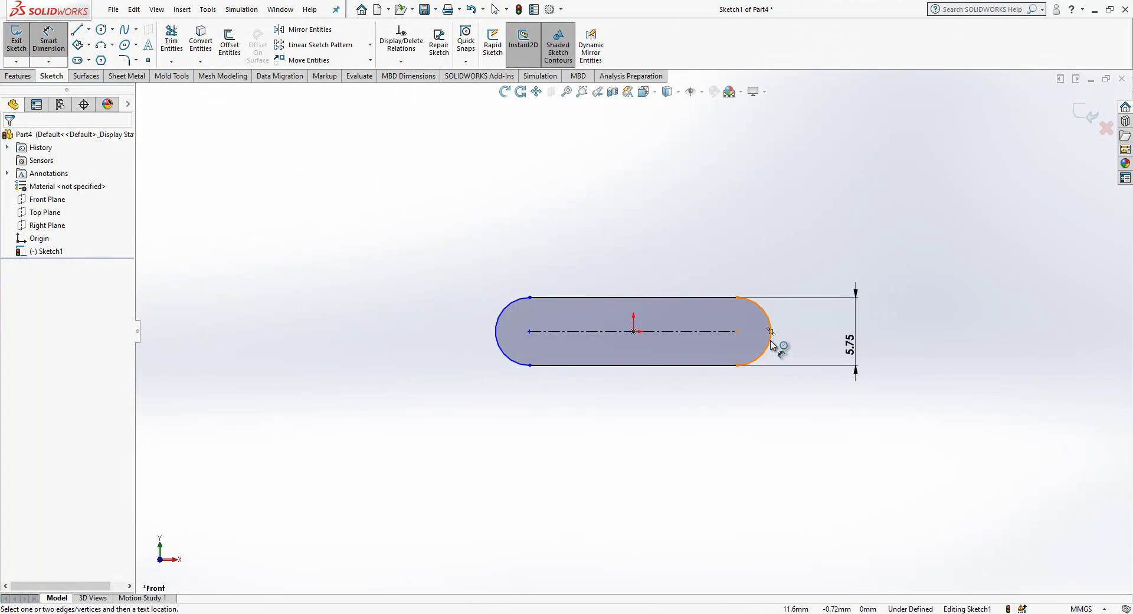
# - Dimension the slot's overall length between the outer extremes of its end arcs as 15.9 mm
pyautogui.click(772, 331)
pyautogui.click(496, 329)
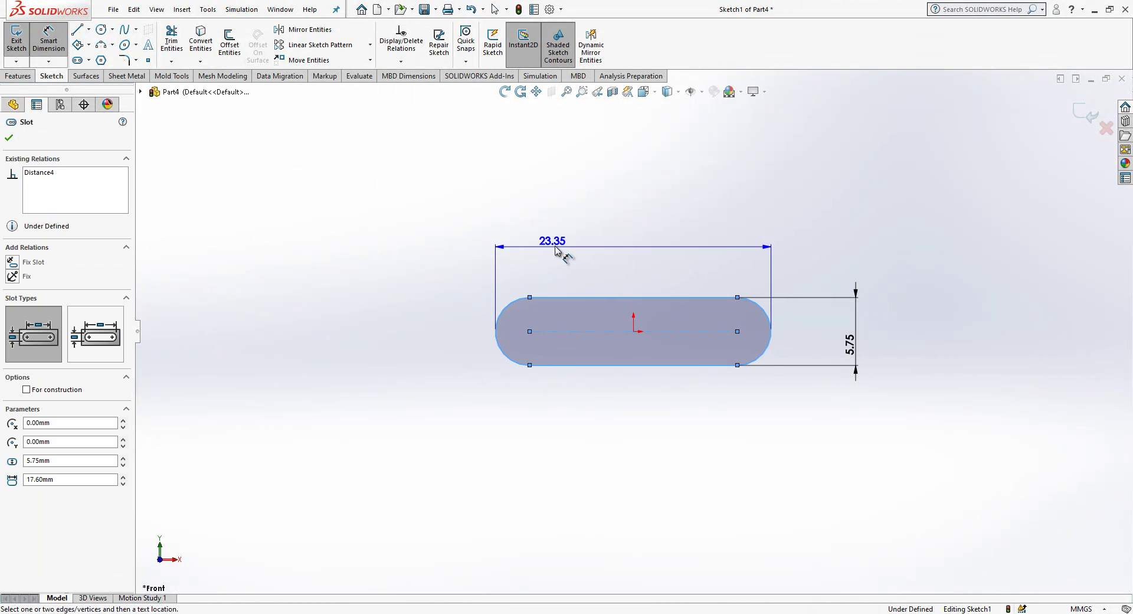
pyautogui.click(562, 247)
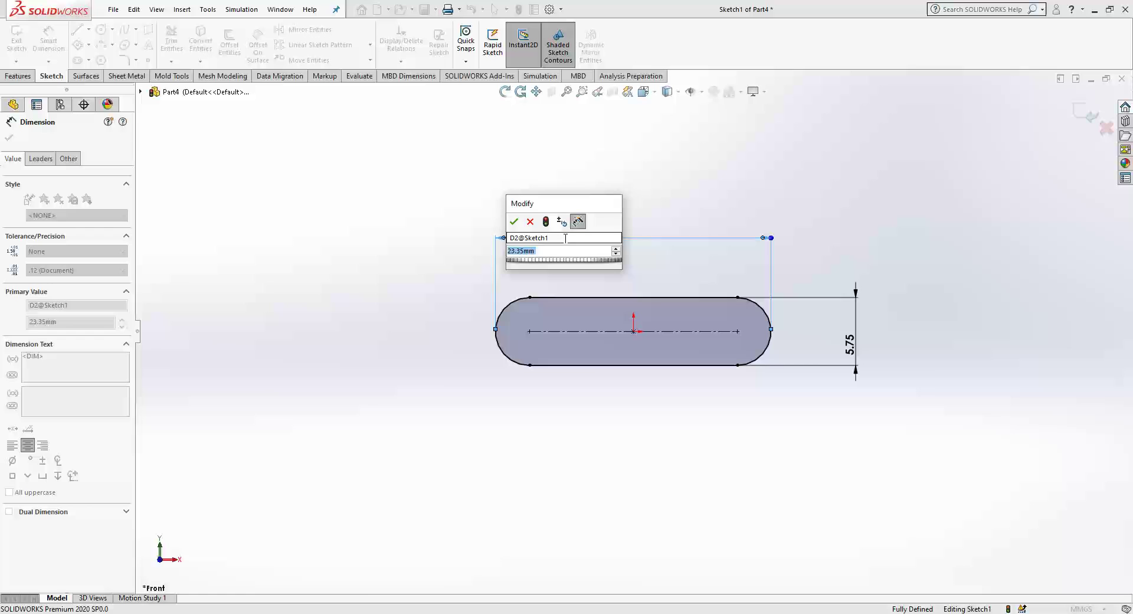
pyautogui.write('16.')
pyautogui.write('5')
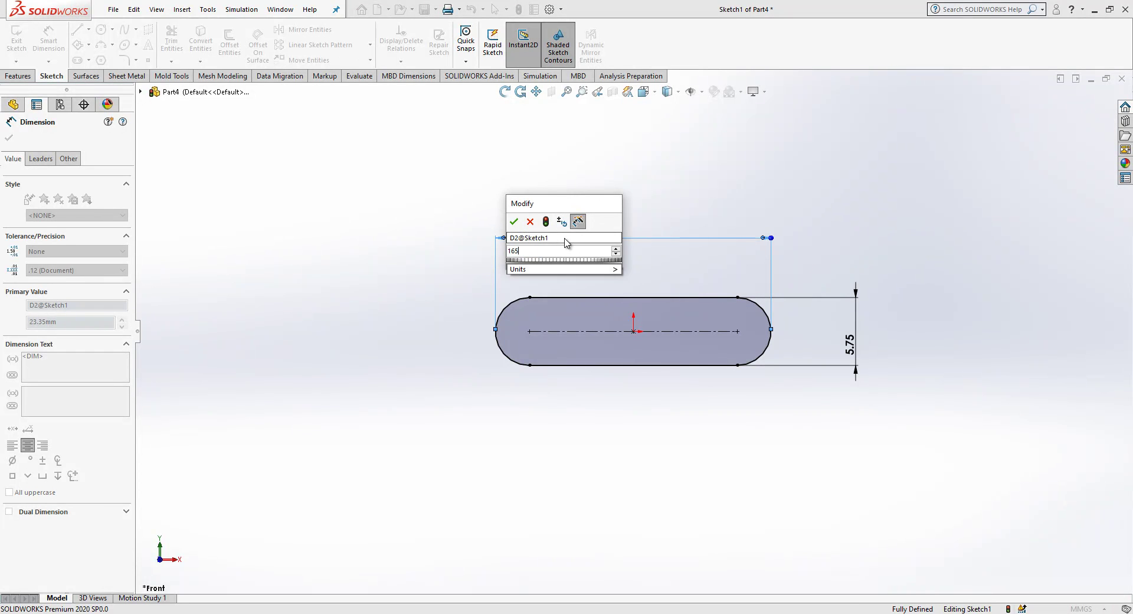
pyautogui.press('BackSpace')
pyautogui.write('5.9')
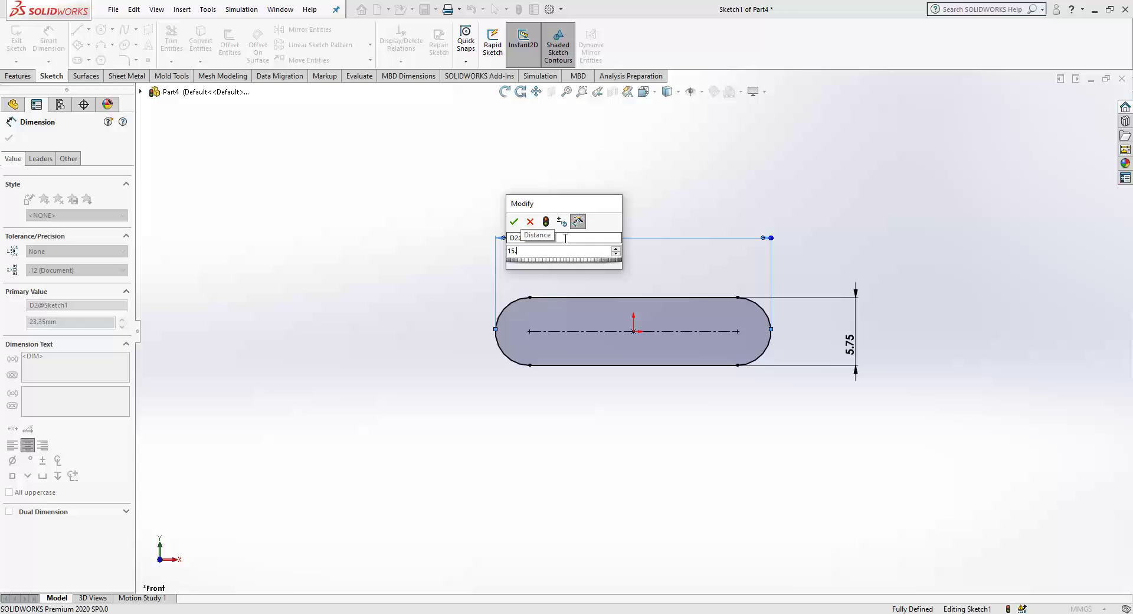
pyautogui.press('Return')
pyautogui.press('Escape')
pyautogui.scroll(-1, 827, 244)
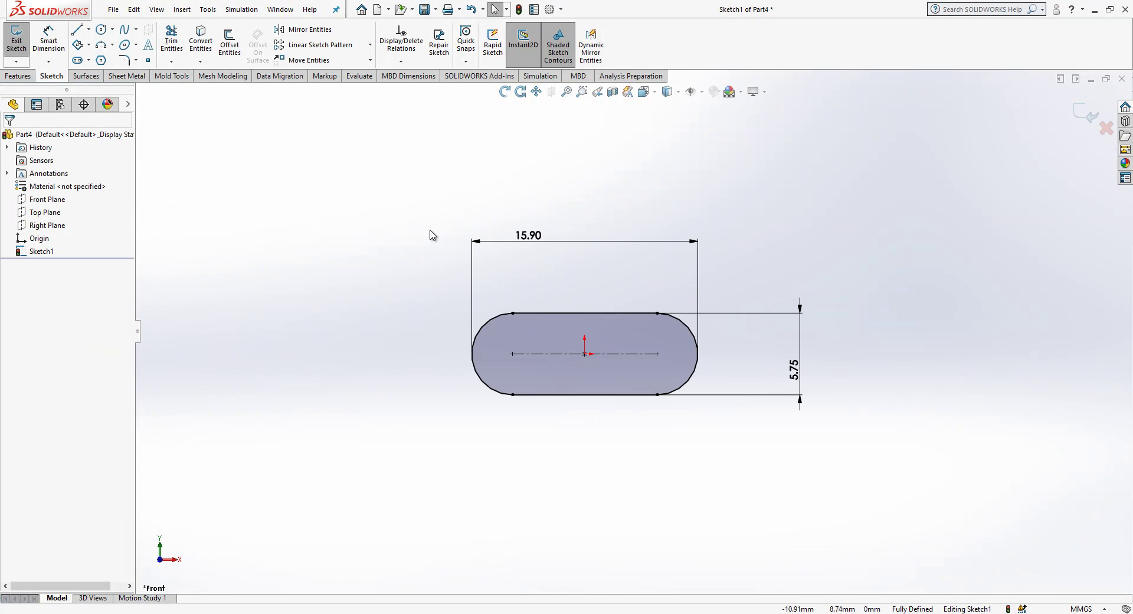
# - Delete the slot's overall length dimension and draw a horizontal line about 15.9 mm long between the outermost points of its end arcs
pyautogui.moveTo(530, 237); pyautogui.dragTo(533, 202)
pyautogui.press('Delete')
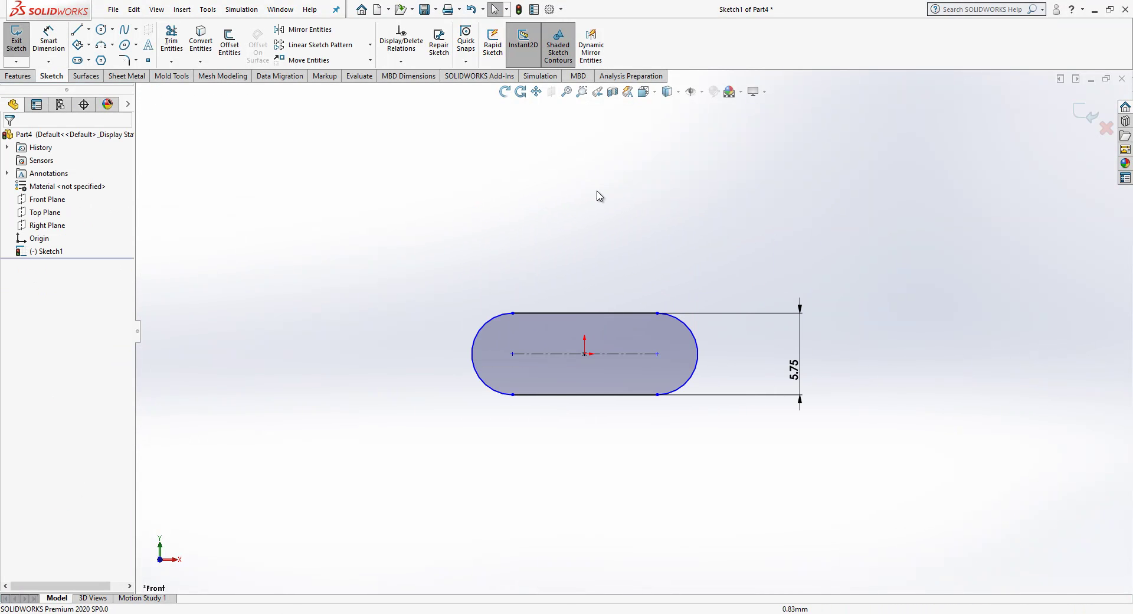
pyautogui.click(76, 29)
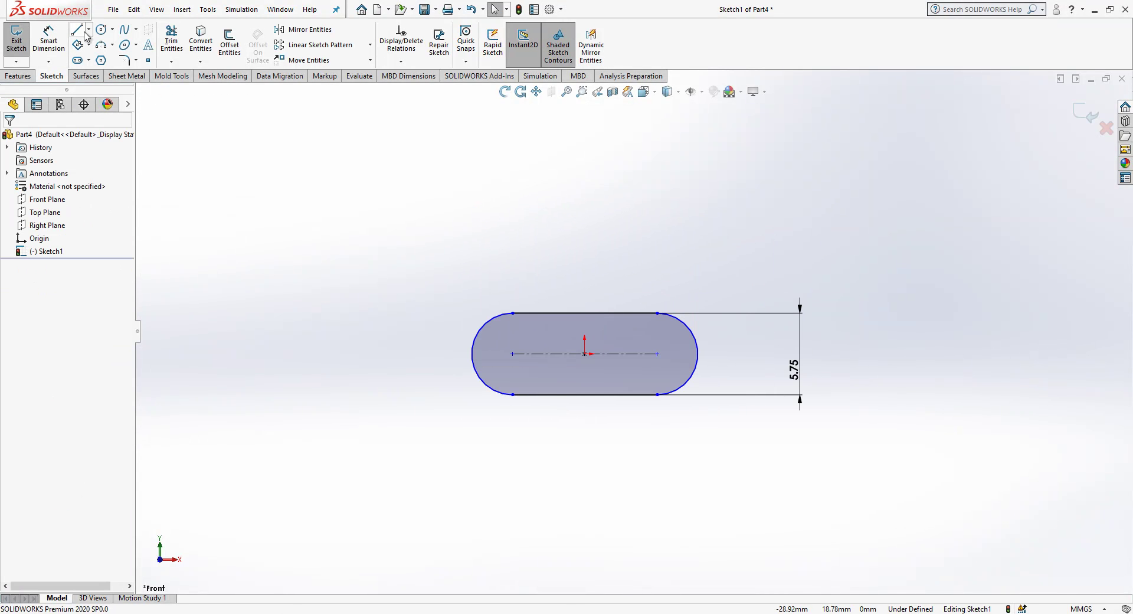
pyautogui.click(472, 353)
pyautogui.click(697, 353)
pyautogui.press('Escape')
pyautogui.click(675, 356)
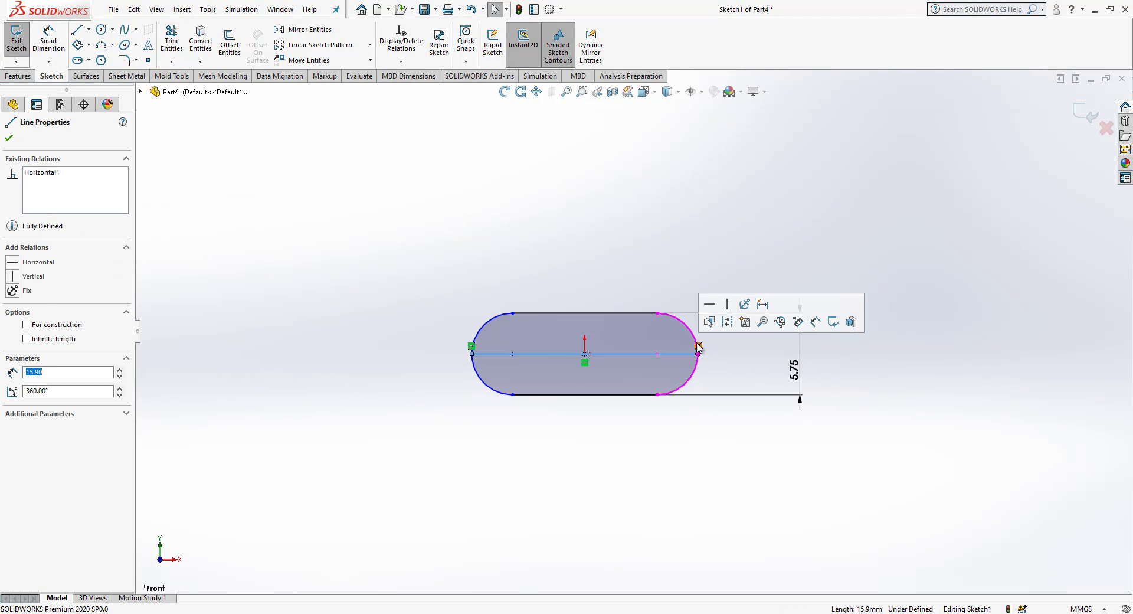
pyautogui.click(690, 307)
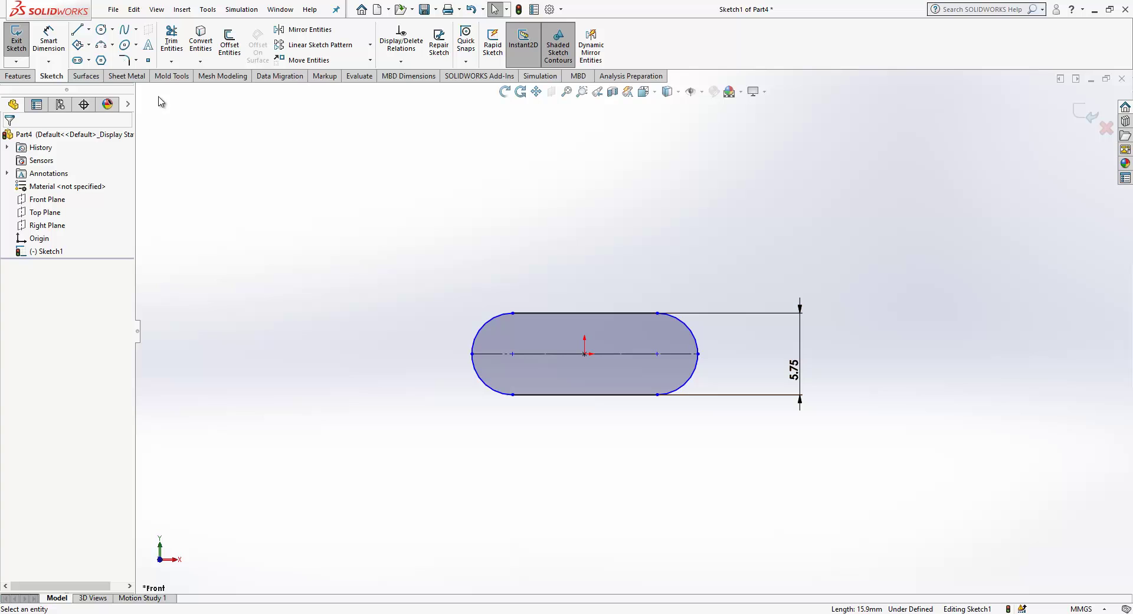
# - Dimension the horizontal line between the outermost points of the slot's end arcs as 15.90 mm
pyautogui.click(59, 45)
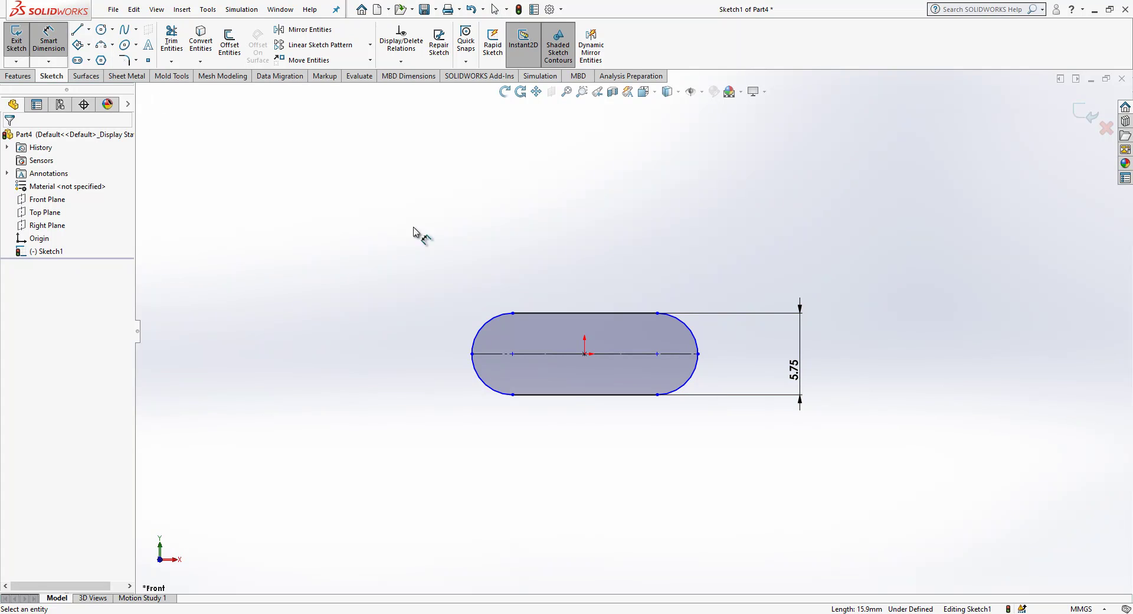
pyautogui.click(486, 355)
pyautogui.click(582, 243)
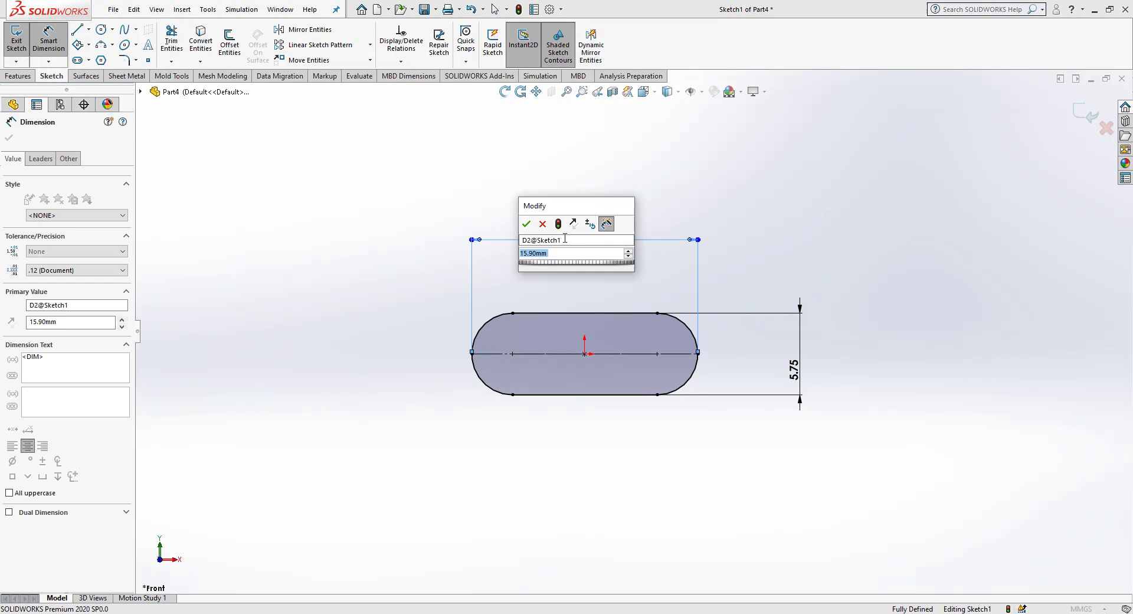
pyautogui.click(524, 225)
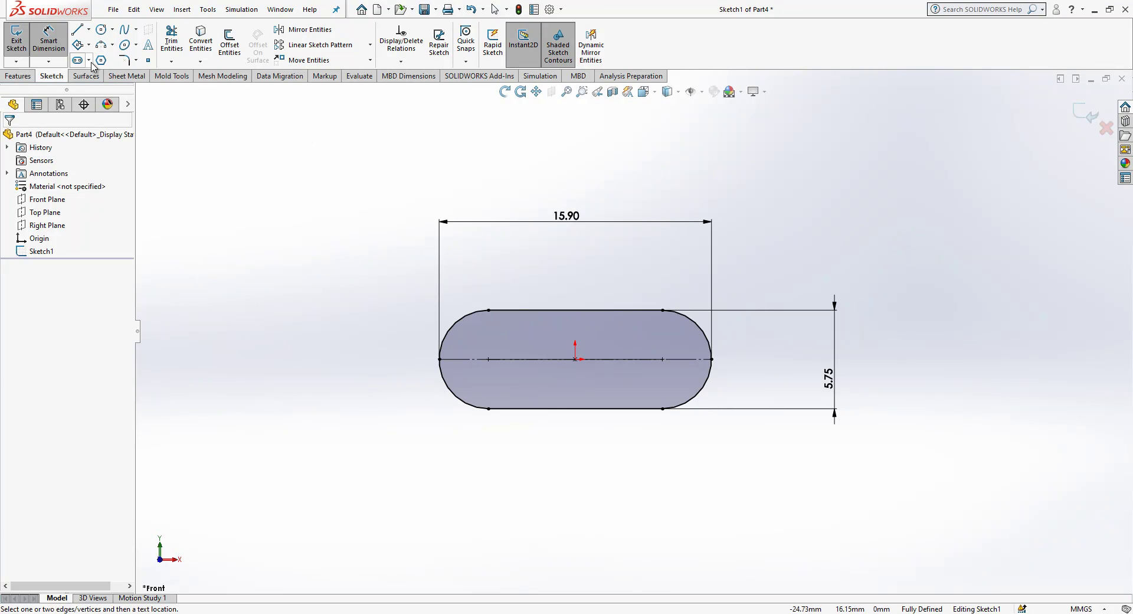
# - Sketch a smaller straight slot inside the outline, from the left arc centre to the origin, with an end radius of about 1.2 mm
pyautogui.click(74, 60)
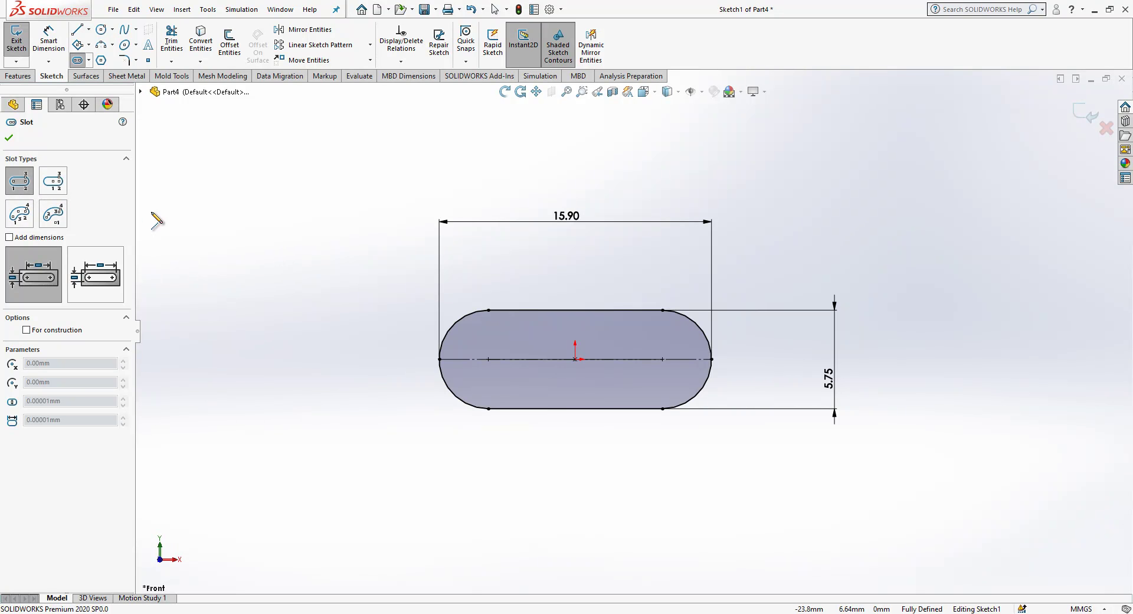
pyautogui.click(489, 359)
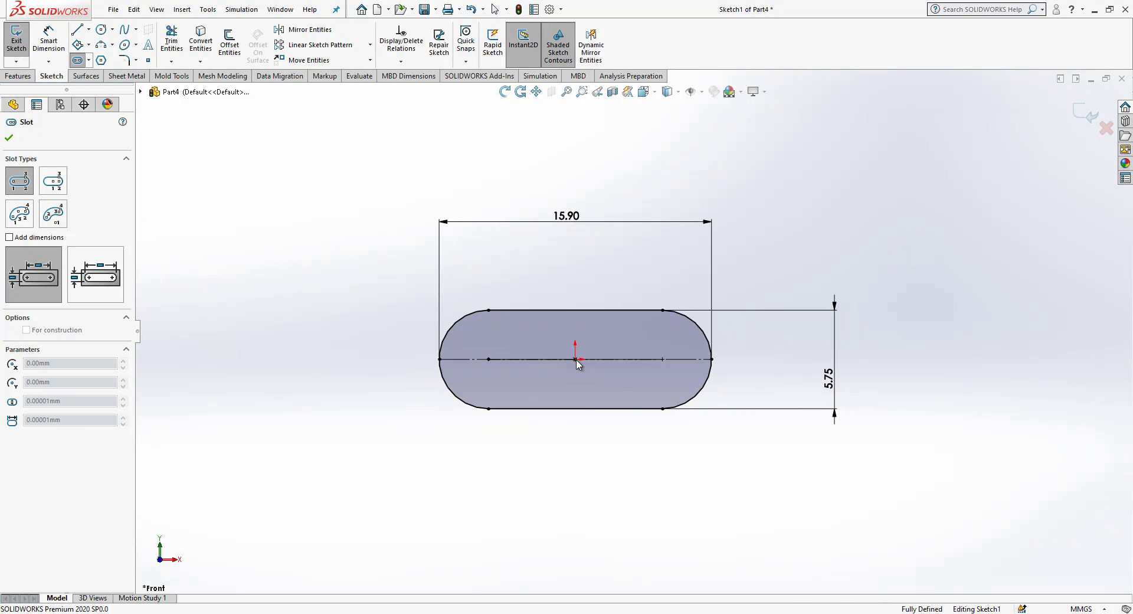
pyautogui.click(575, 359)
pyautogui.click(573, 339)
# - Dimension the end arc radius of the inner slot as 1.05 mm
pyautogui.click(50, 47)
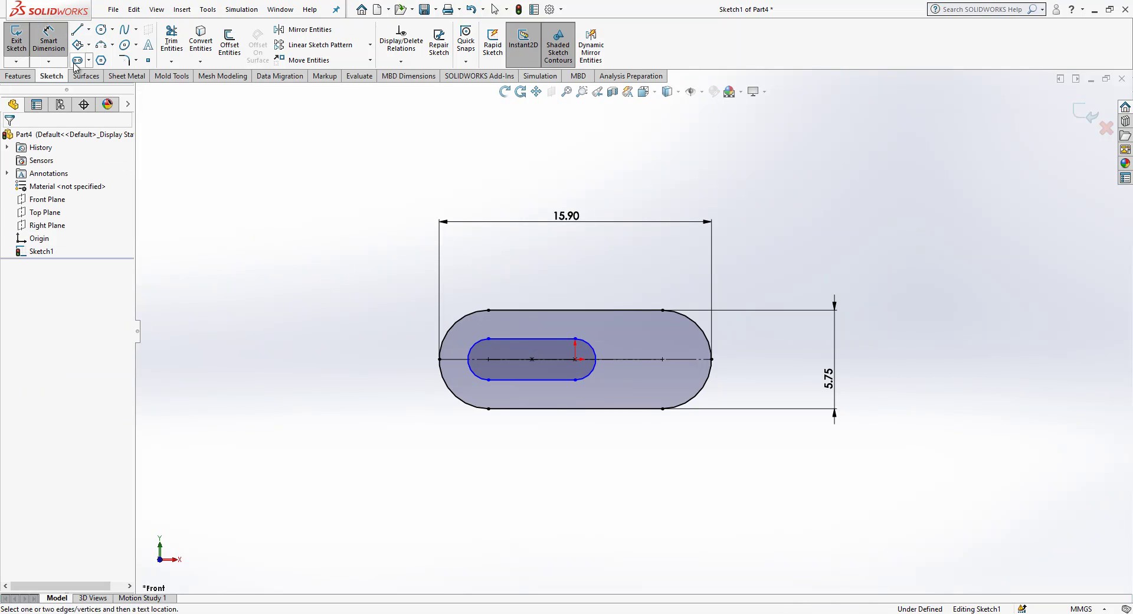
pyautogui.click(591, 342)
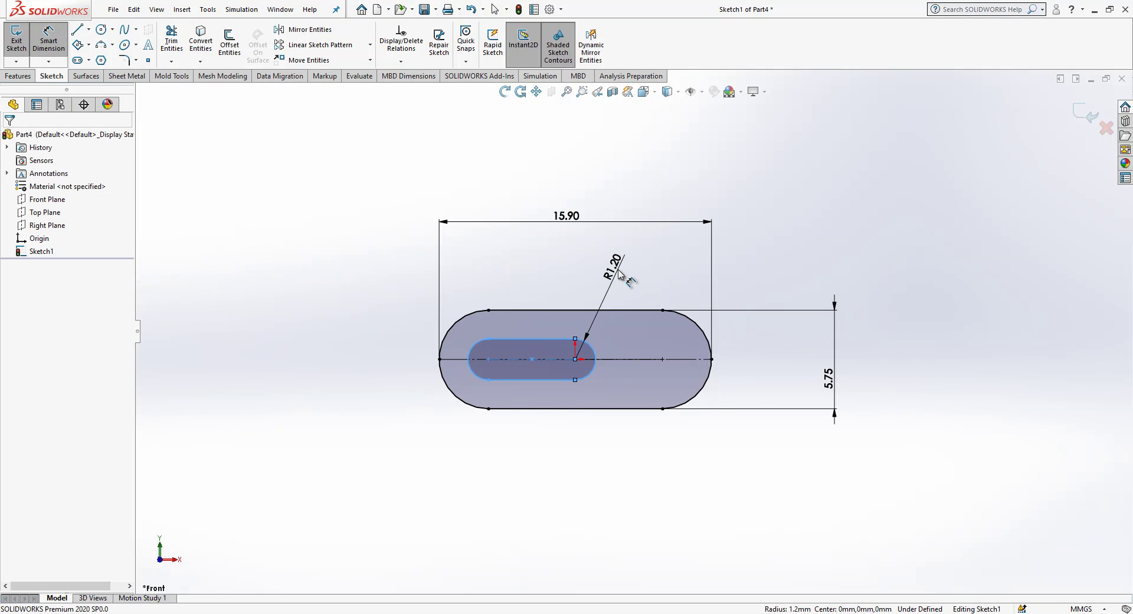
pyautogui.click(608, 254)
pyautogui.write('1.05')
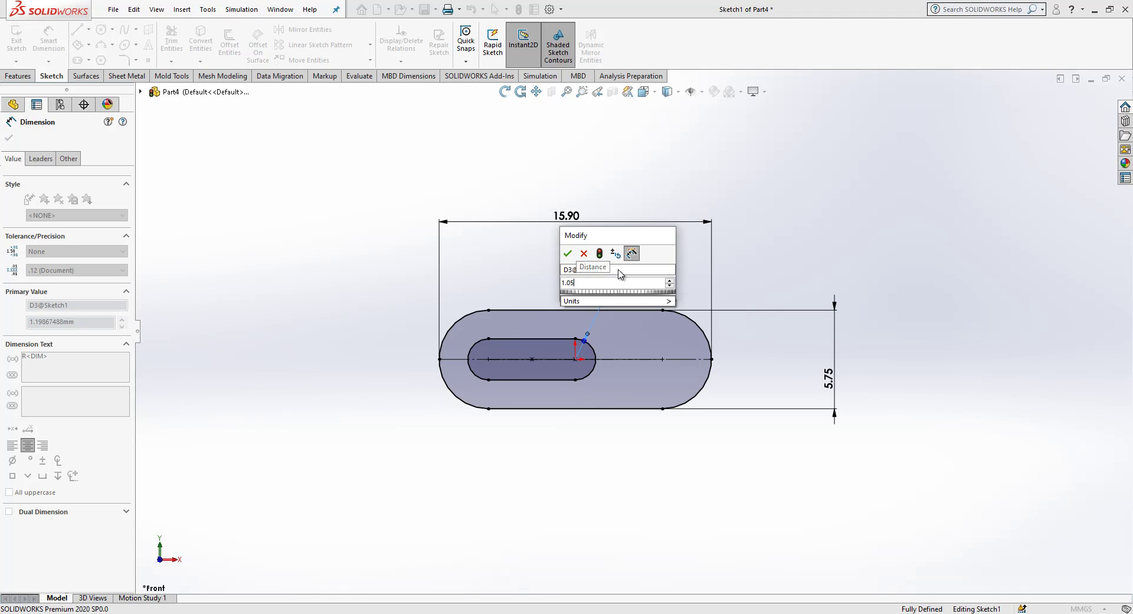
pyautogui.press('Return')
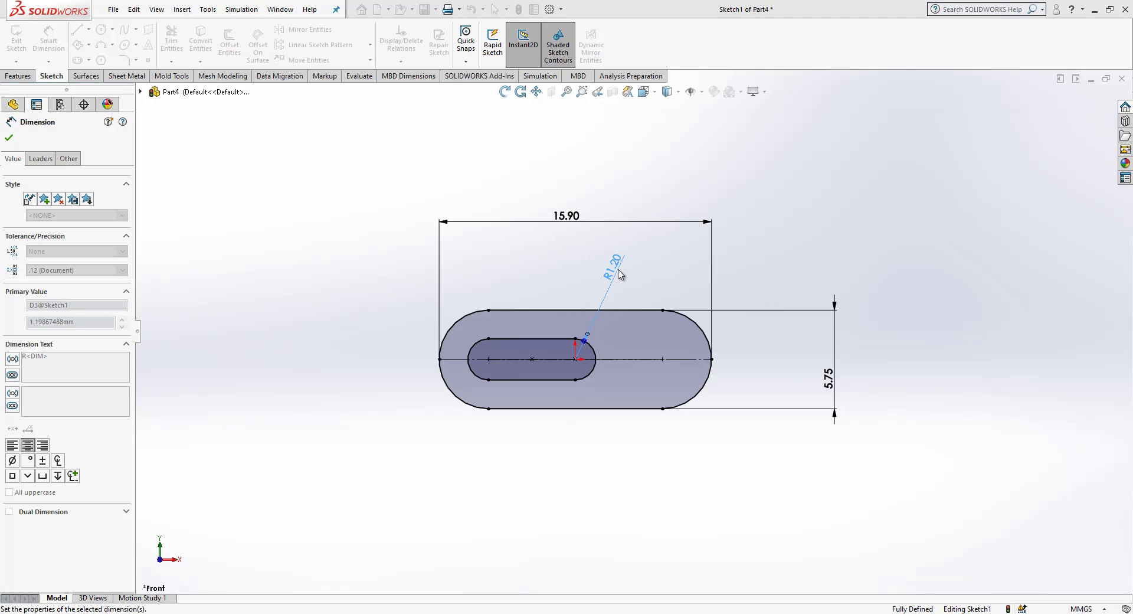
pyautogui.scroll(-2, 625, 369)
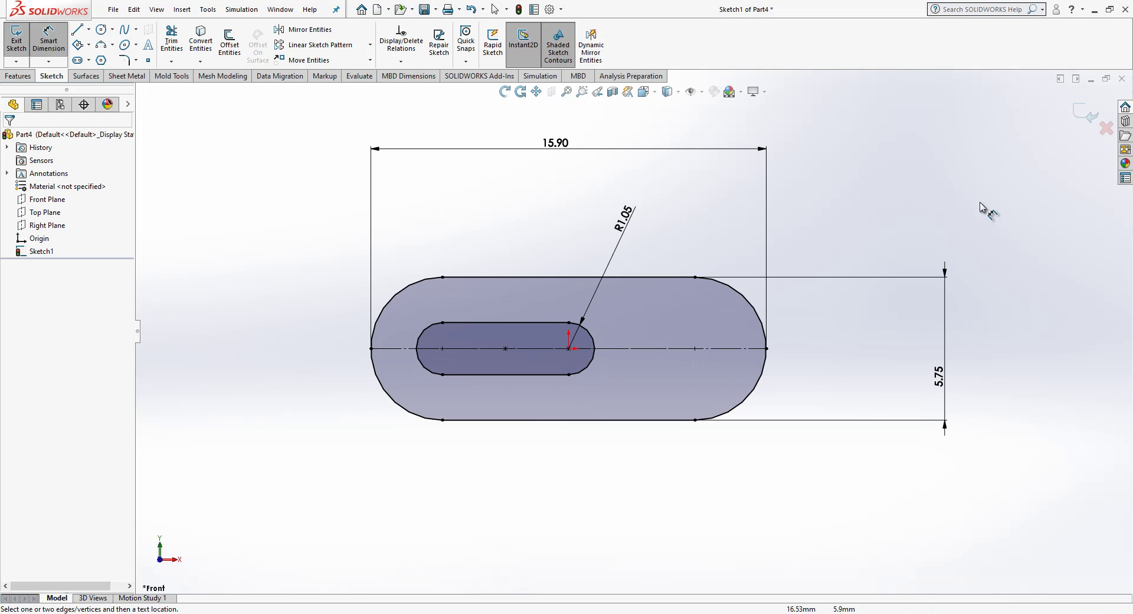
# - Finish the sketch and extrude it 2 mm with the Mid Plane end condition
pyautogui.click(1086, 115)
pyautogui.hotkey('ctrl', 'b')
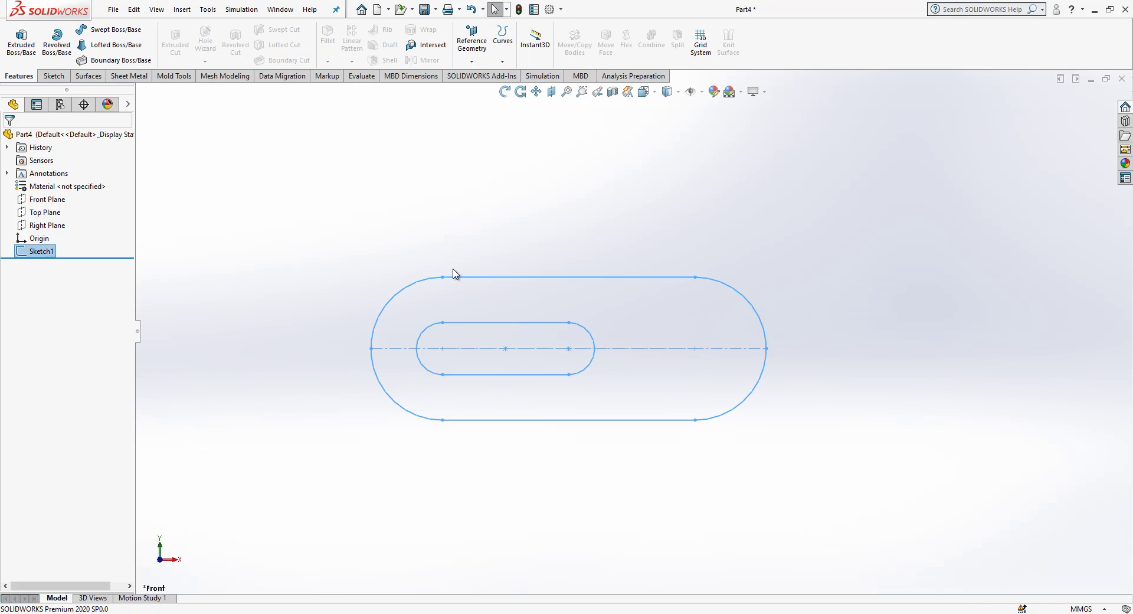
pyautogui.click(21, 40)
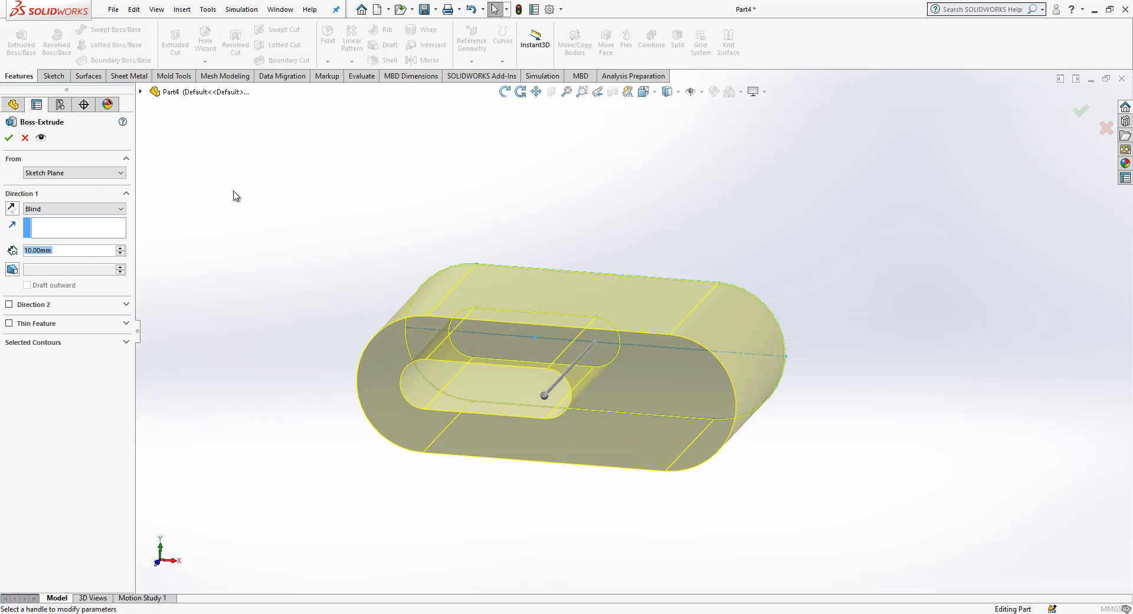
pyautogui.click(65, 210)
pyautogui.click(57, 258)
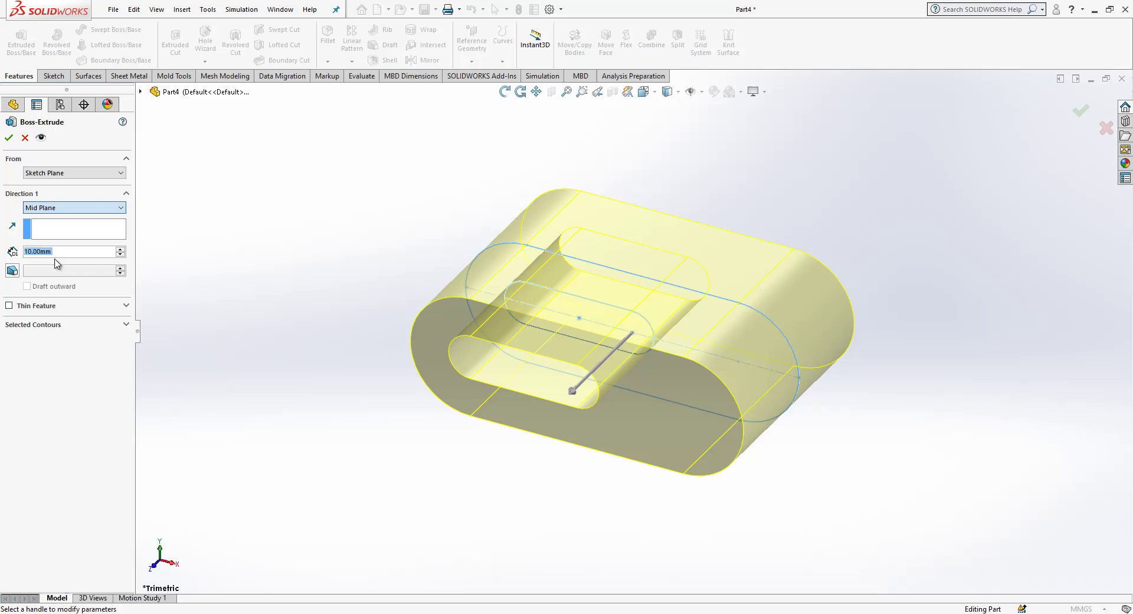
pyautogui.write('2')
pyautogui.press('Return')
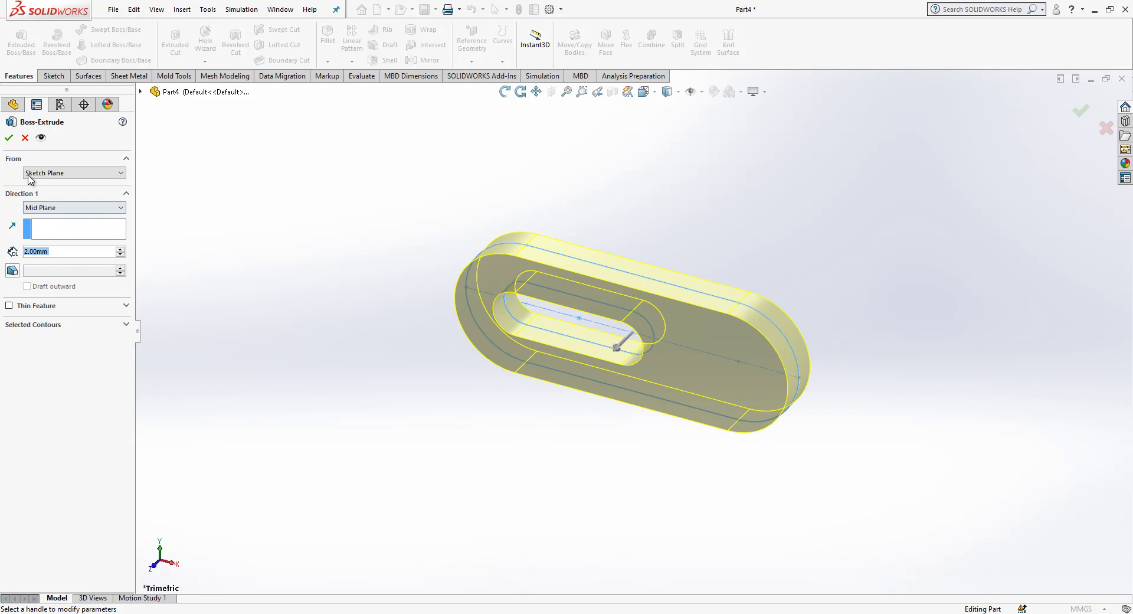
pyautogui.click(9, 137)
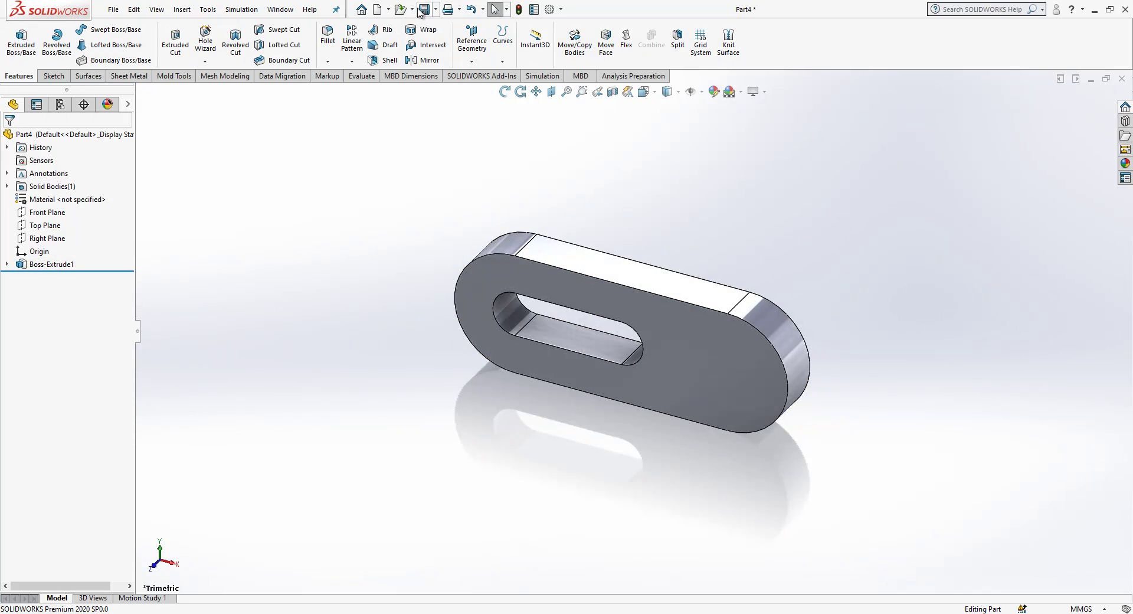
# - Save the slotted latch part as FL0202 in the Exam folder
pyautogui.hotkey('ctrl', 's')
pyautogui.click(139, 86)
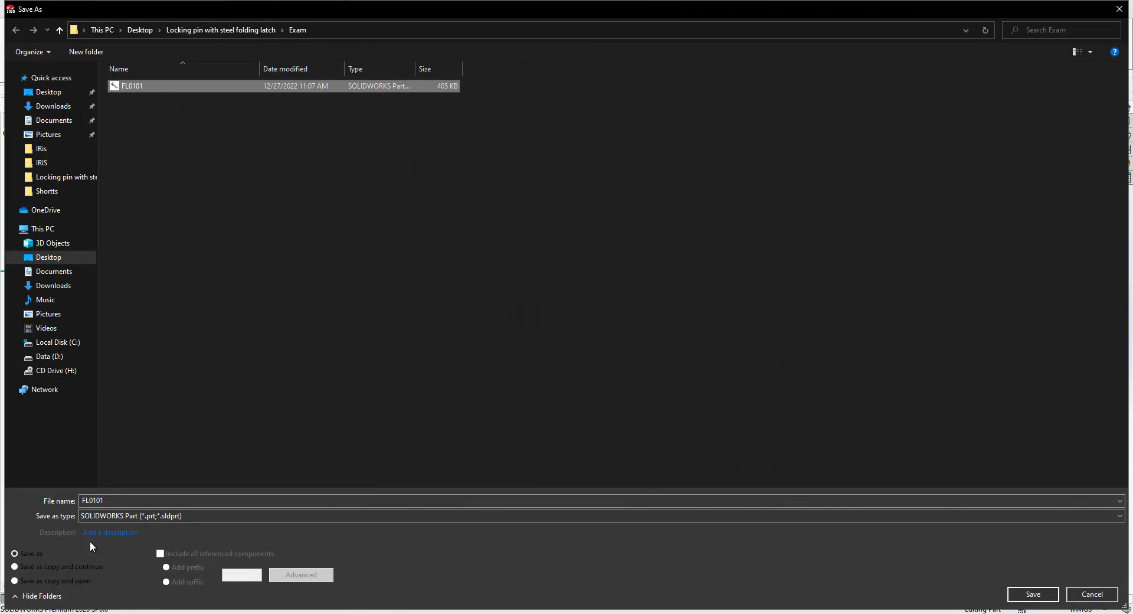
pyautogui.doubleClick(107, 499)
pyautogui.click(102, 500)
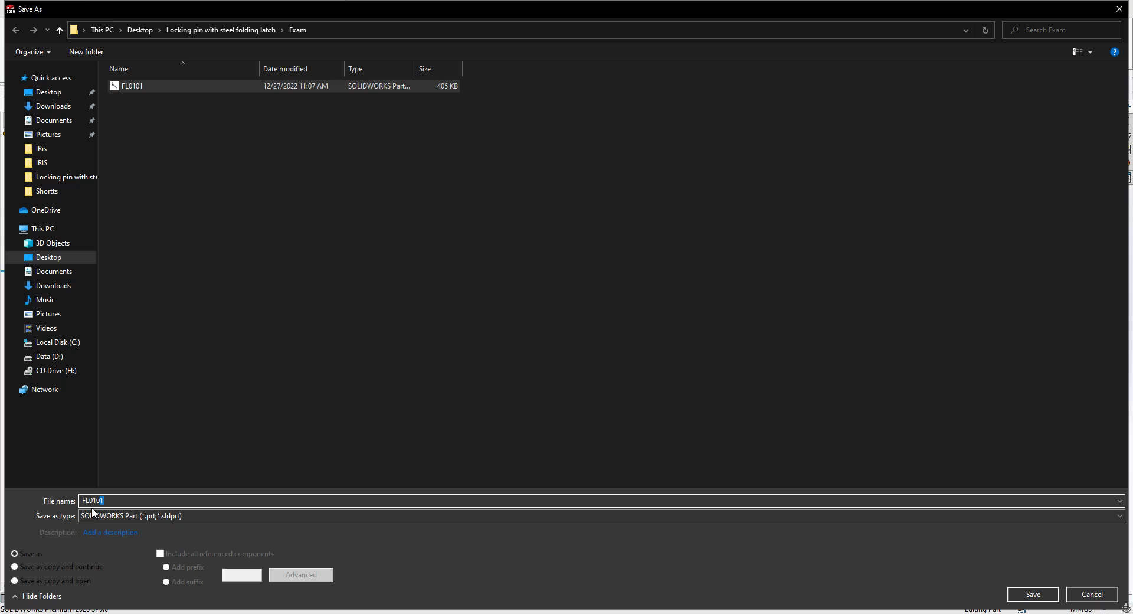
pyautogui.write('202')
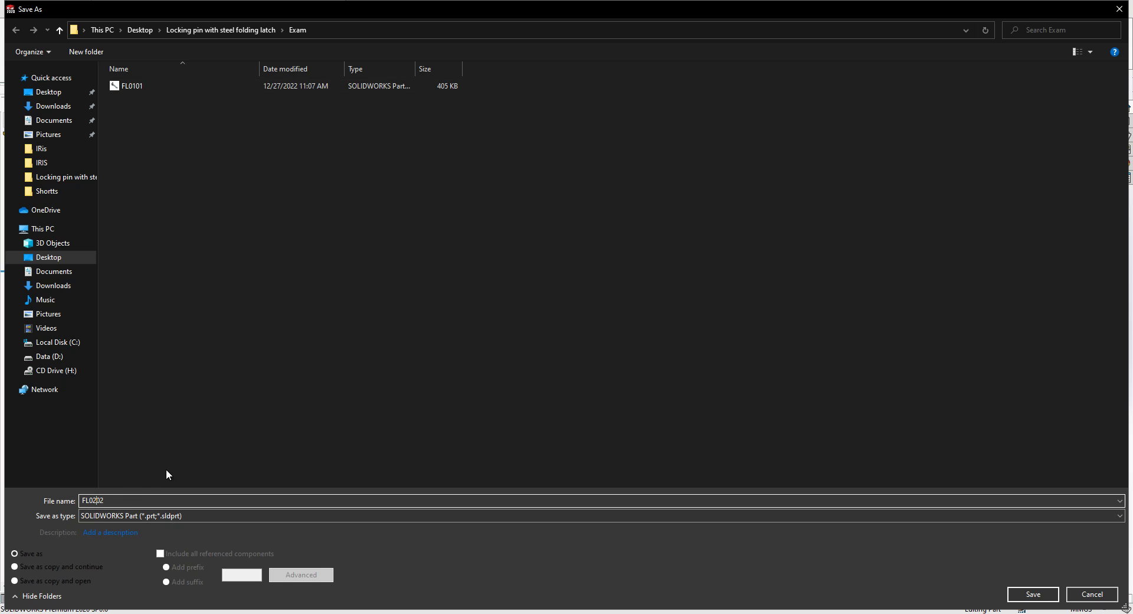
pyautogui.click(1039, 597)
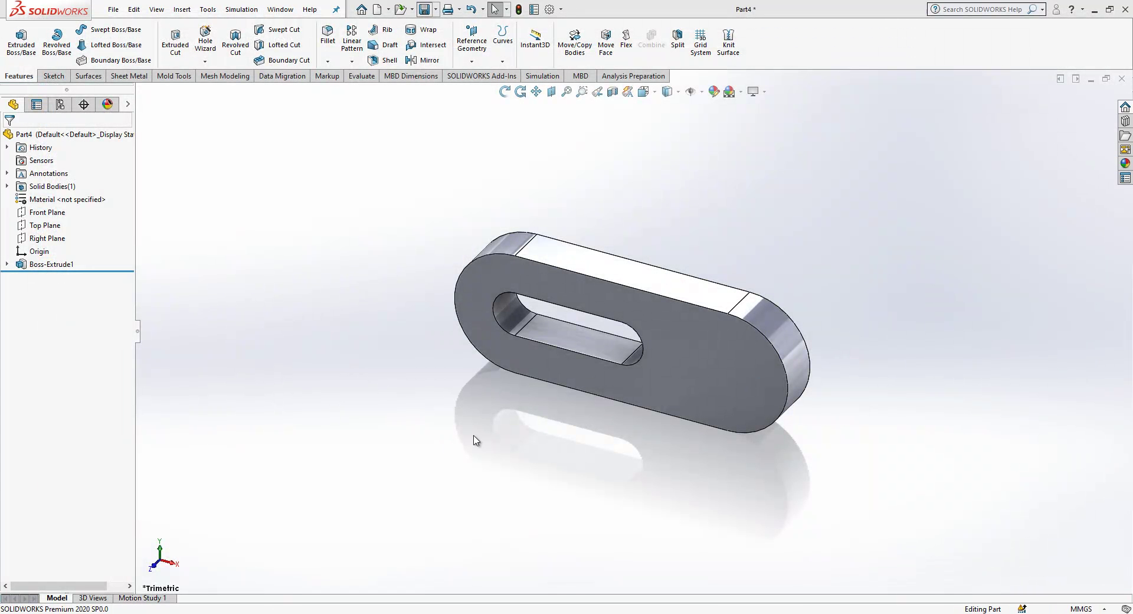
pyautogui.scroll(-2, 802, 301)
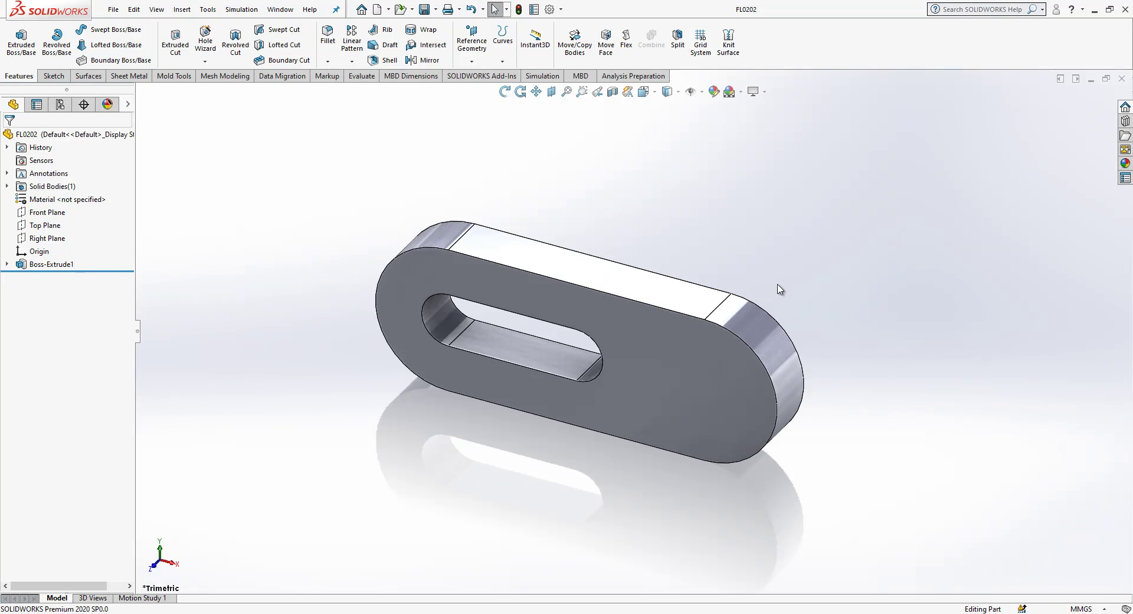
# - Create a new assembly containing the pin FL0101 and the latch FL0202, with the latch placed above the pin's notched end
pyautogui.click(377, 11)
pyautogui.click(313, 284)
pyautogui.click(364, 475)
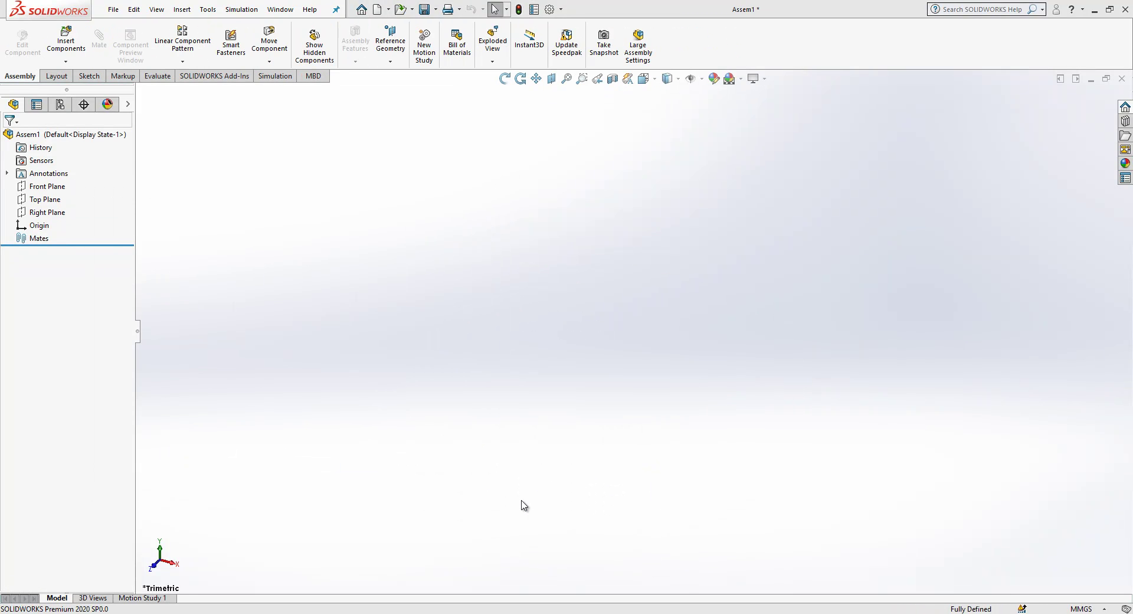
pyautogui.click(58, 280)
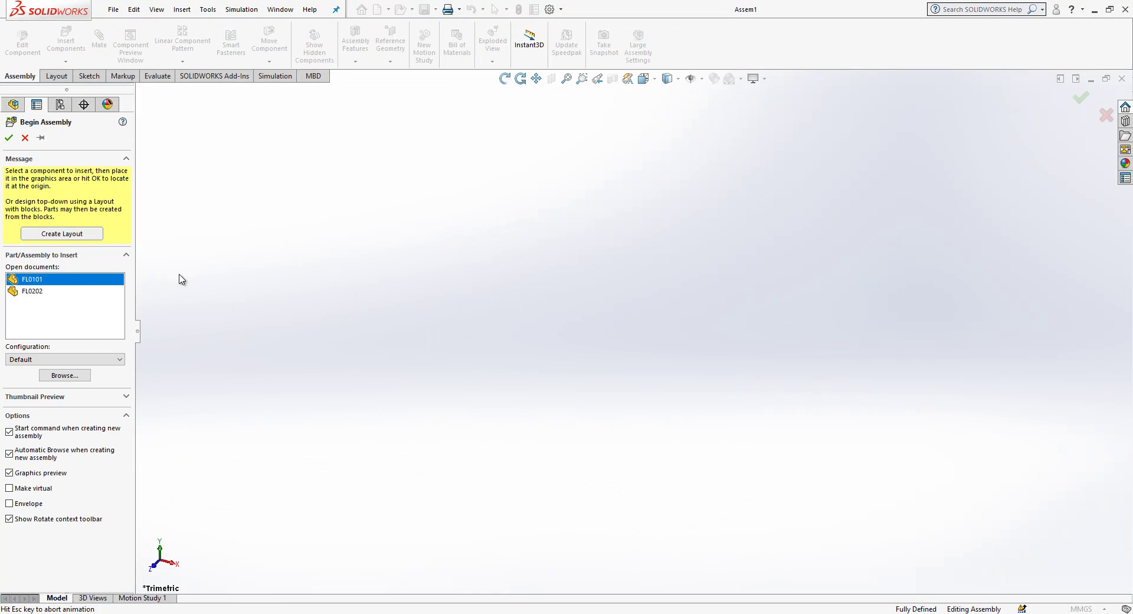
pyautogui.click(239, 265)
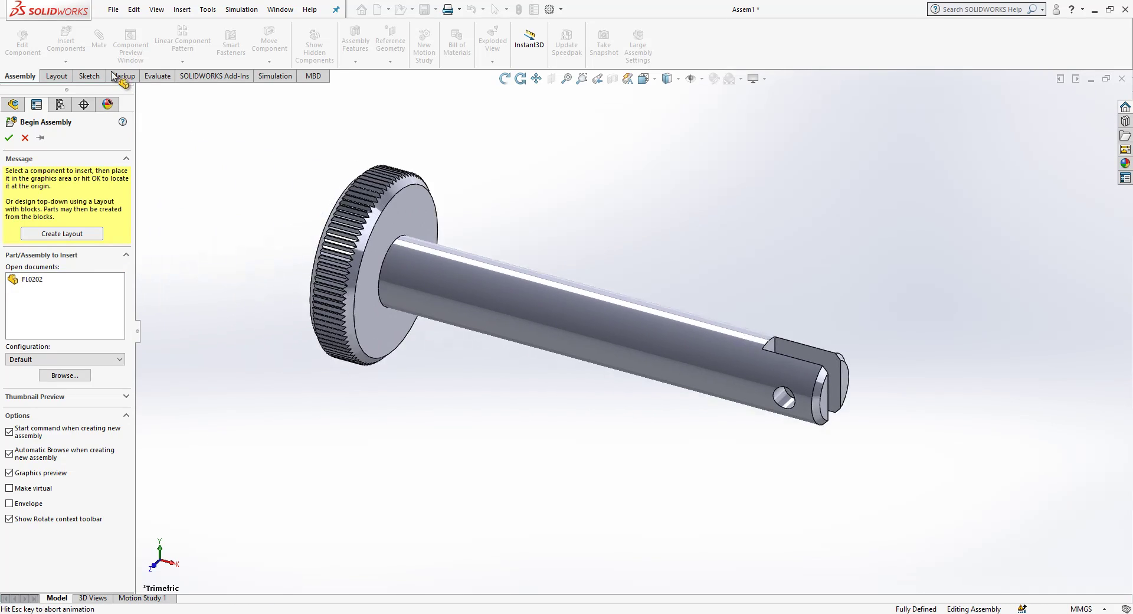
pyautogui.click(65, 42)
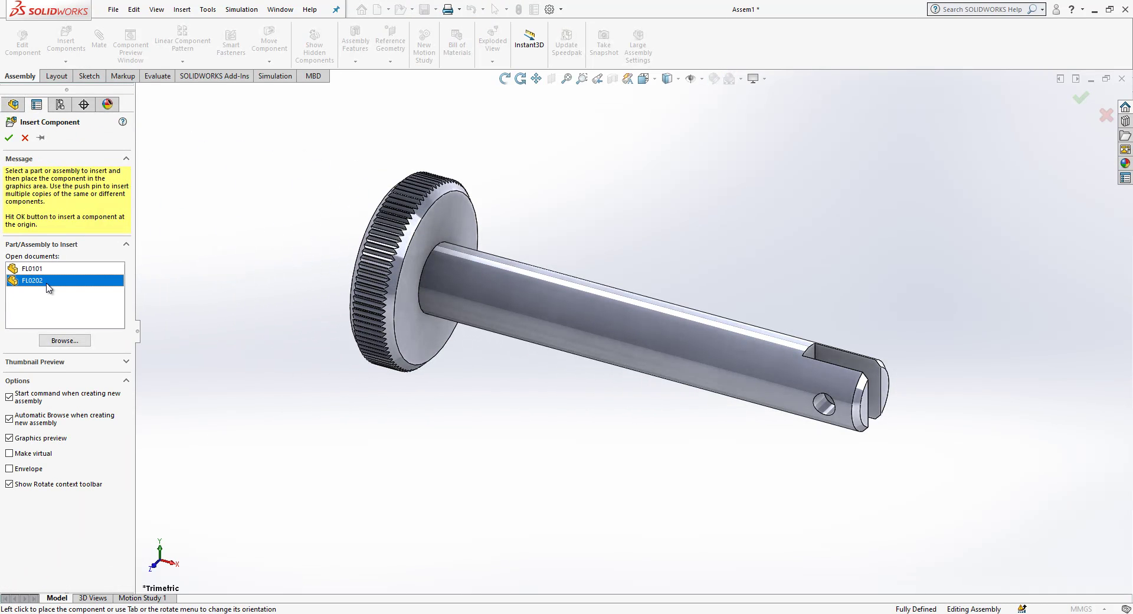
pyautogui.click(696, 212)
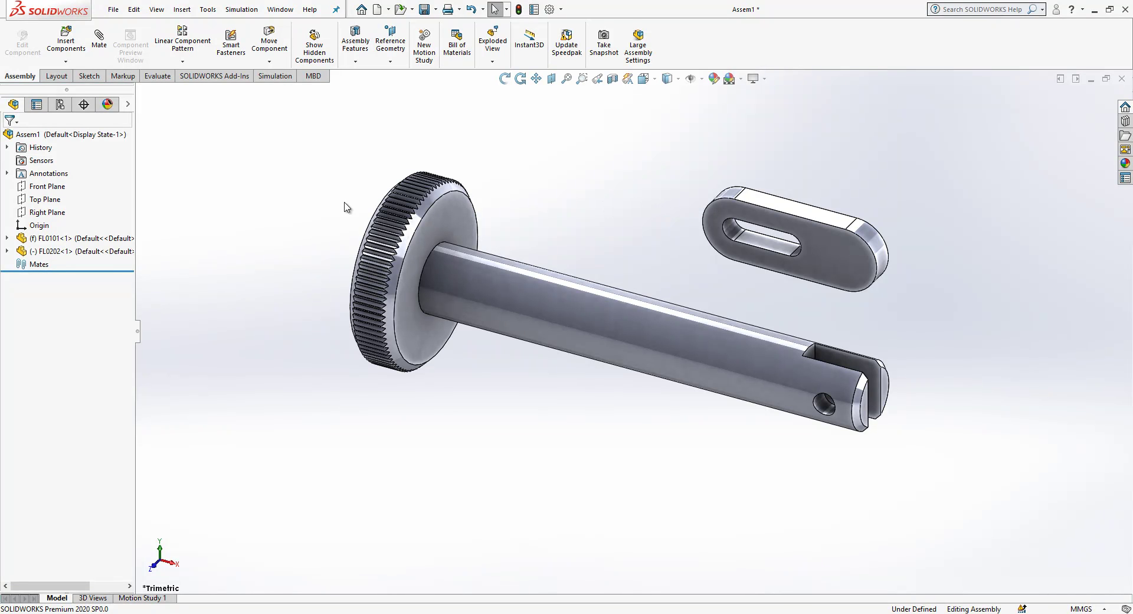
# - Change the fixed pin component FL0101 to Float
pyautogui.click(90, 242)
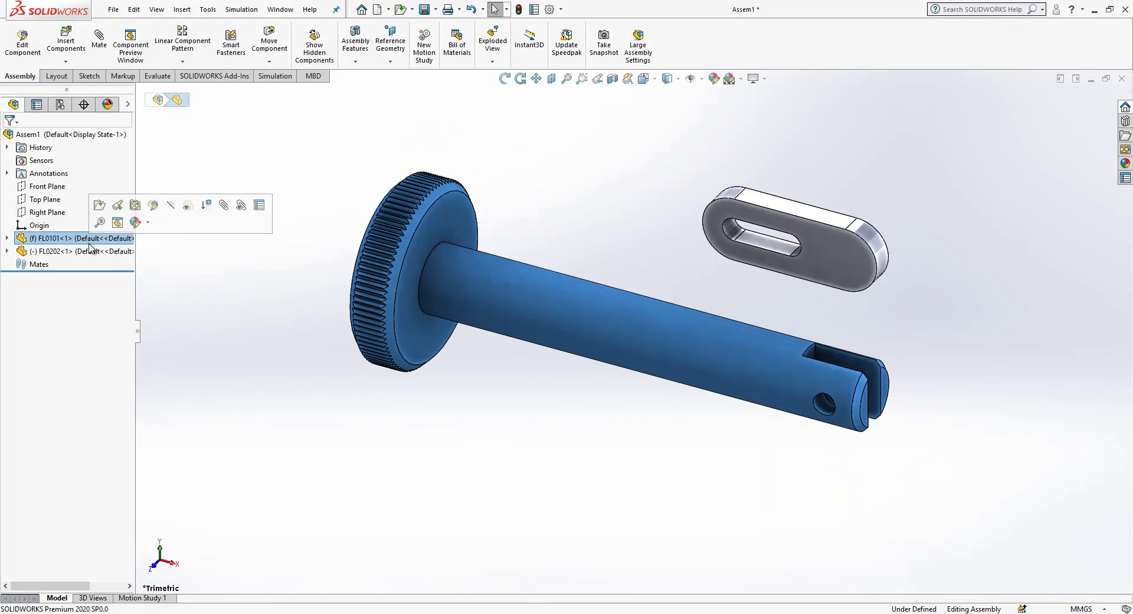
pyautogui.rightClick(89, 242)
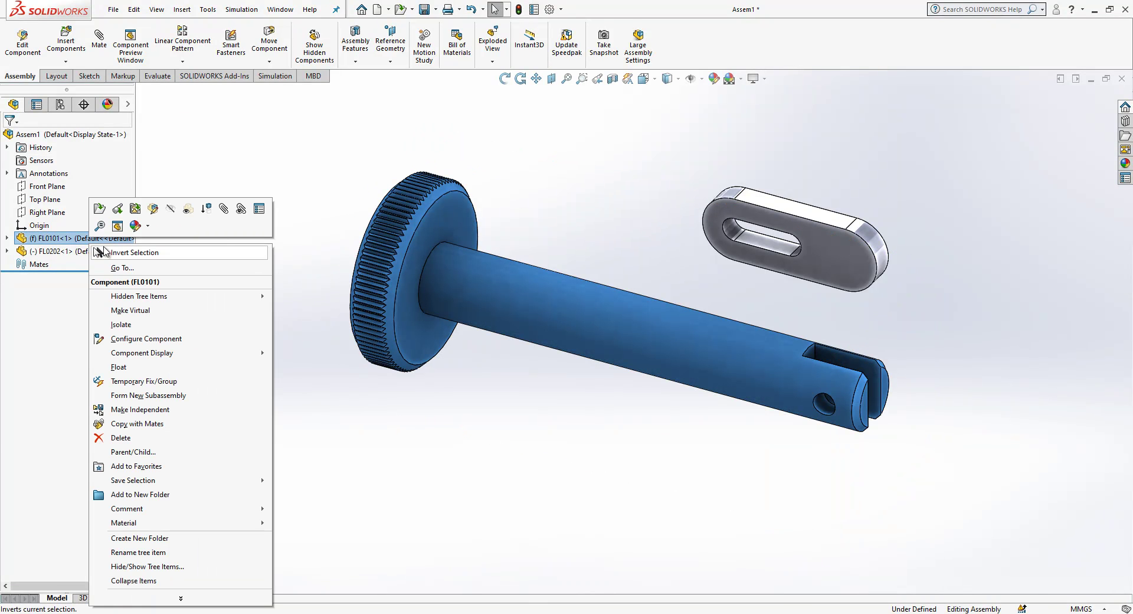
pyautogui.click(119, 367)
# - Mate the origin of FL0101 coincident with the assembly origin, keeping their axes aligned
pyautogui.click(7, 238)
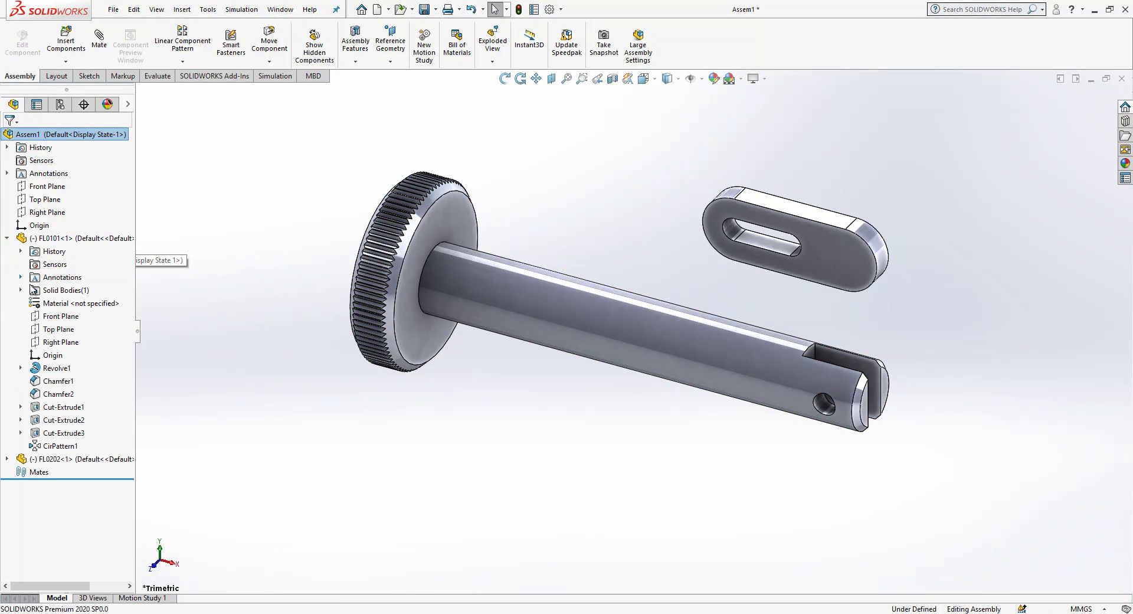
pyautogui.click(53, 355)
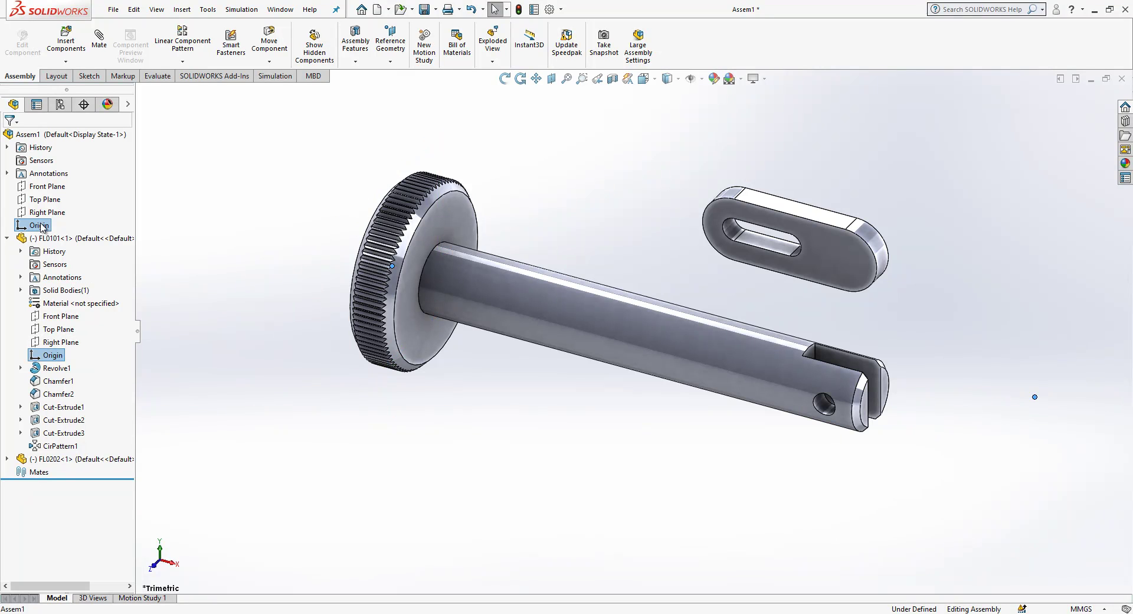
pyautogui.click(99, 59)
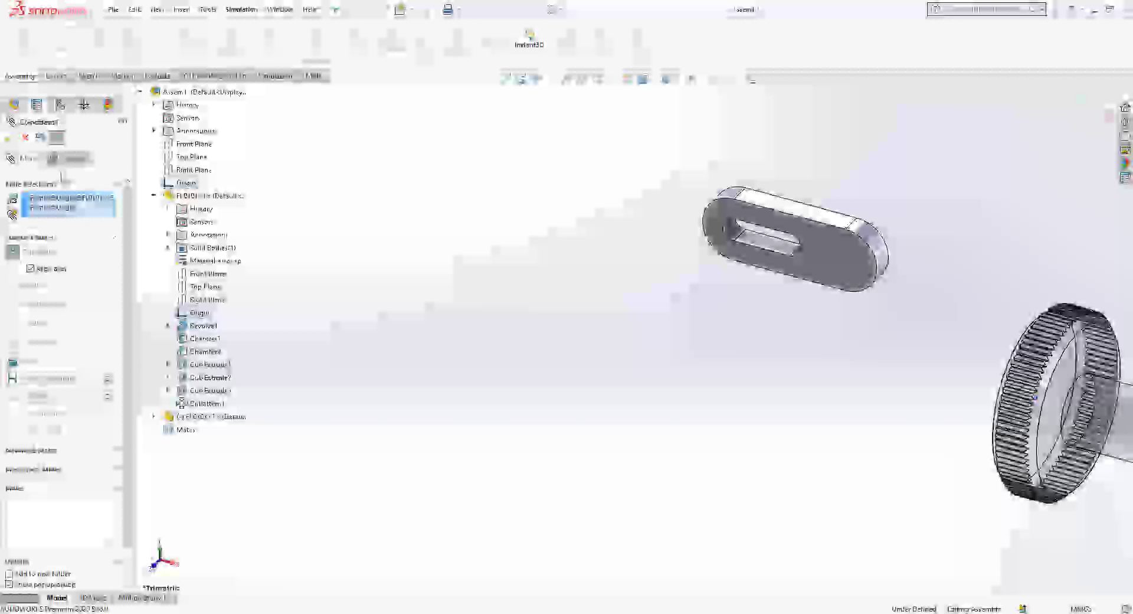
pyautogui.click(8, 139)
pyautogui.click(8, 139)
pyautogui.scroll(1, 233, 225)
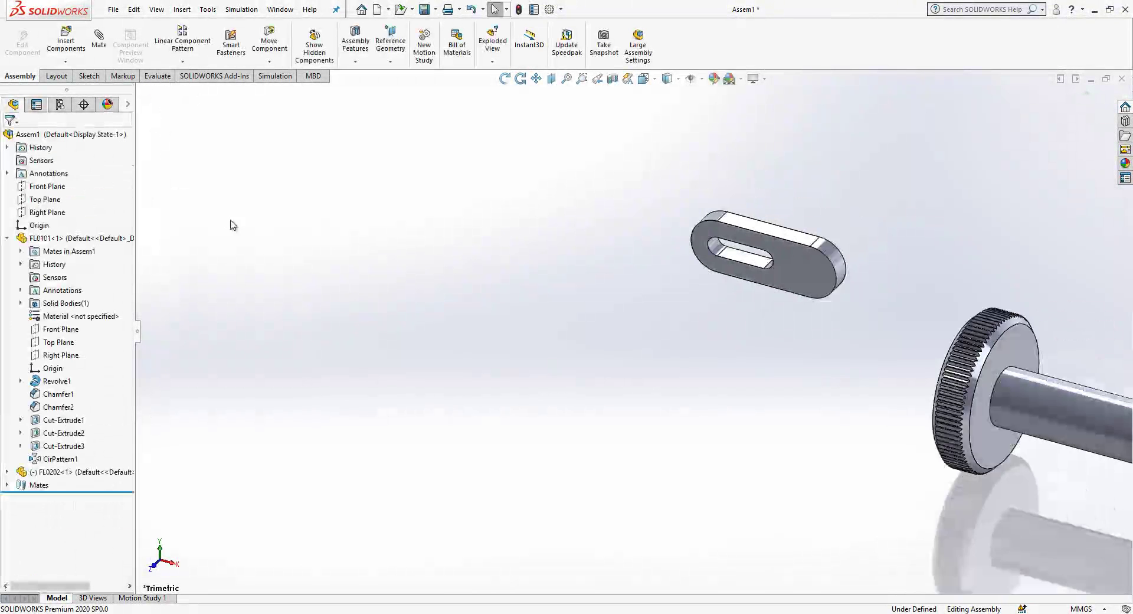
pyautogui.press('f')
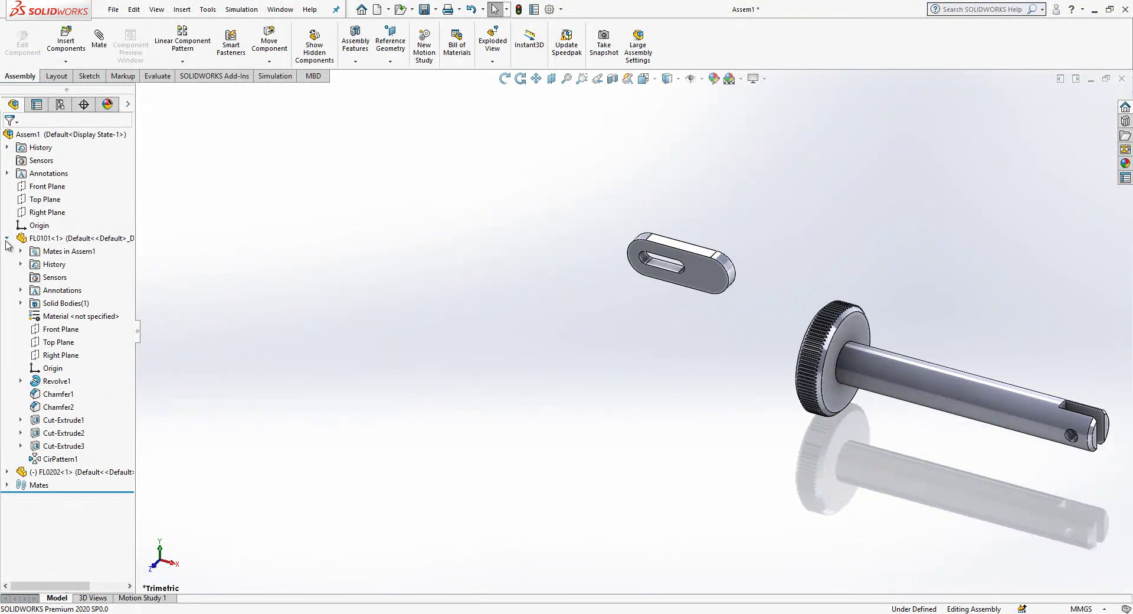
pyautogui.click(6, 240)
# - Move the latch FL0202 into free space just beyond the notched end of the pin
pyautogui.moveTo(647, 245); pyautogui.dragTo(1115, 378)
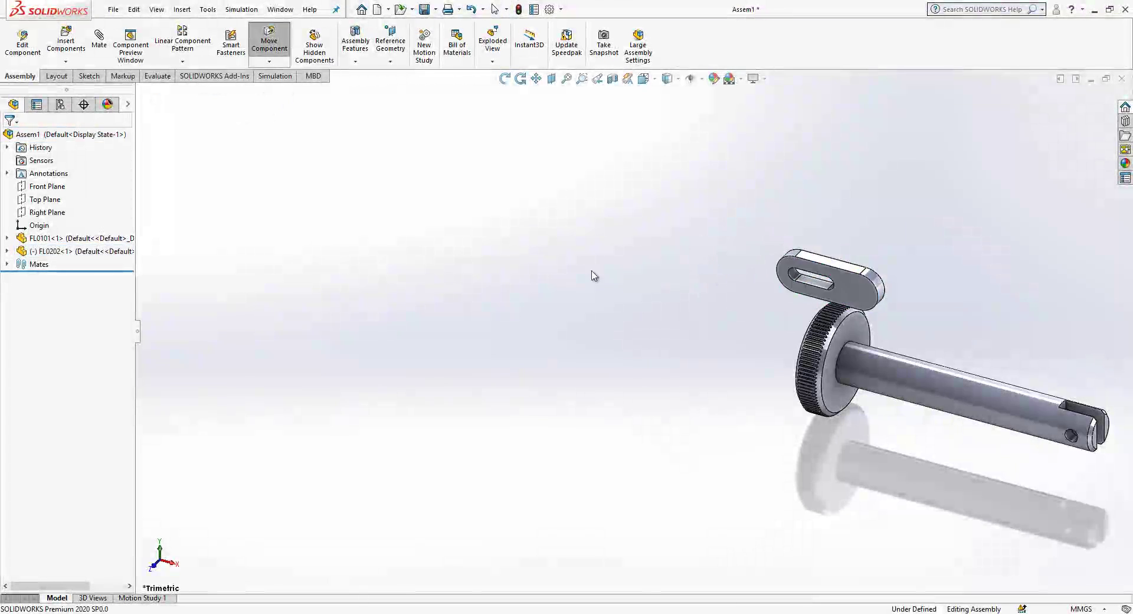
pyautogui.scroll(2, 592, 272)
pyautogui.scroll(-4, 1043, 355)
pyautogui.moveTo(438, 232); pyautogui.dragTo(900, 373)
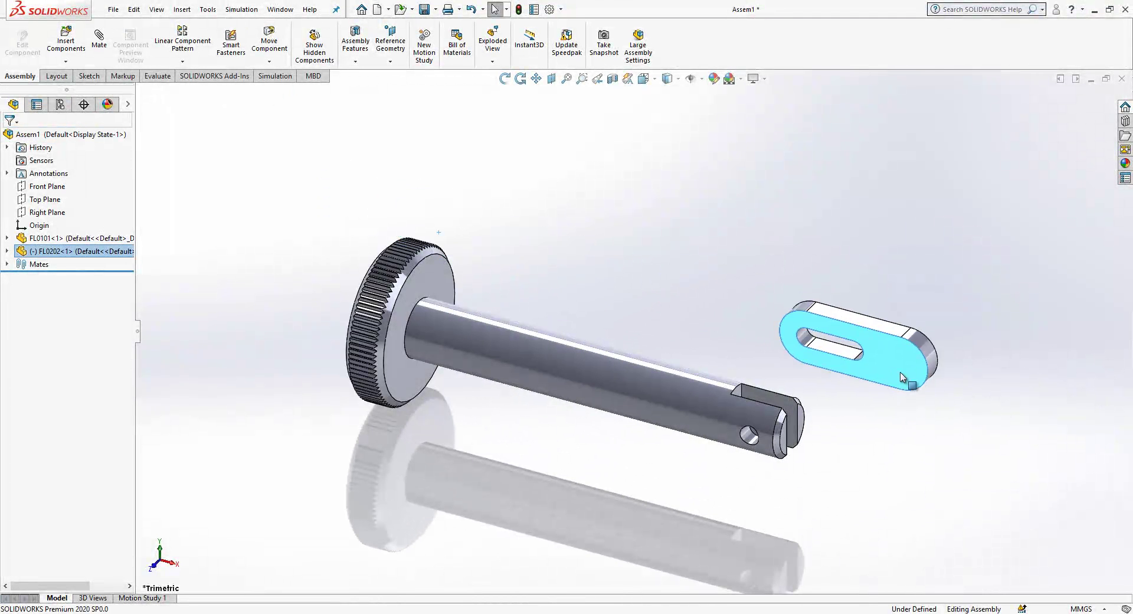
pyautogui.click(910, 417)
pyautogui.scroll(-1, 879, 372)
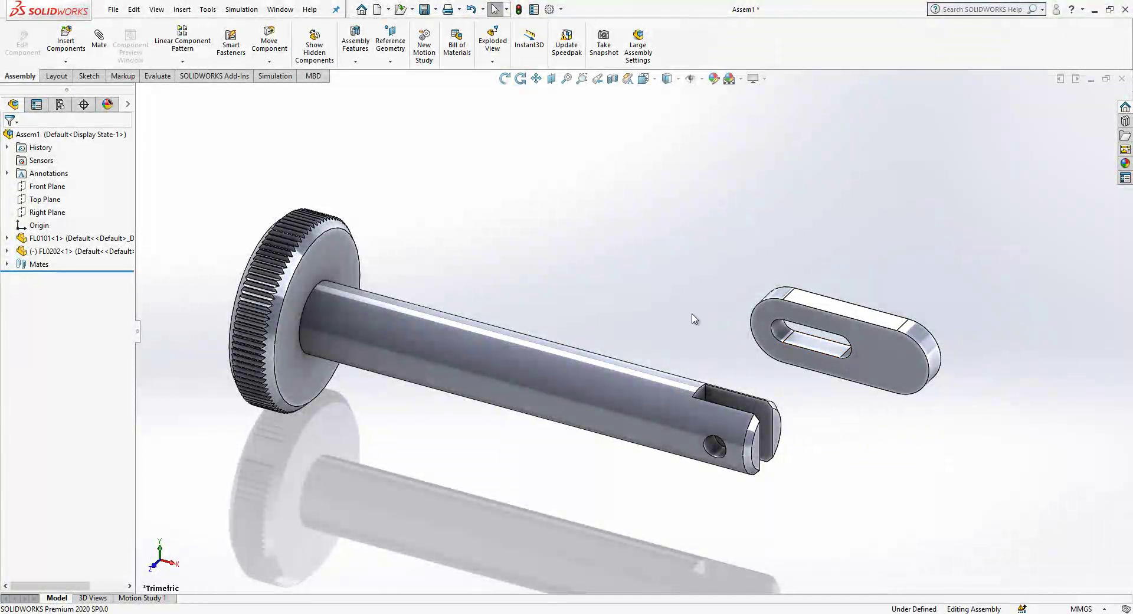
# - Mate the Front Plane of the latch FL0202 coincident with the assembly's Front Plane
pyautogui.click(878, 359)
pyautogui.click(452, 286)
pyautogui.click(28, 253)
pyautogui.click(7, 252)
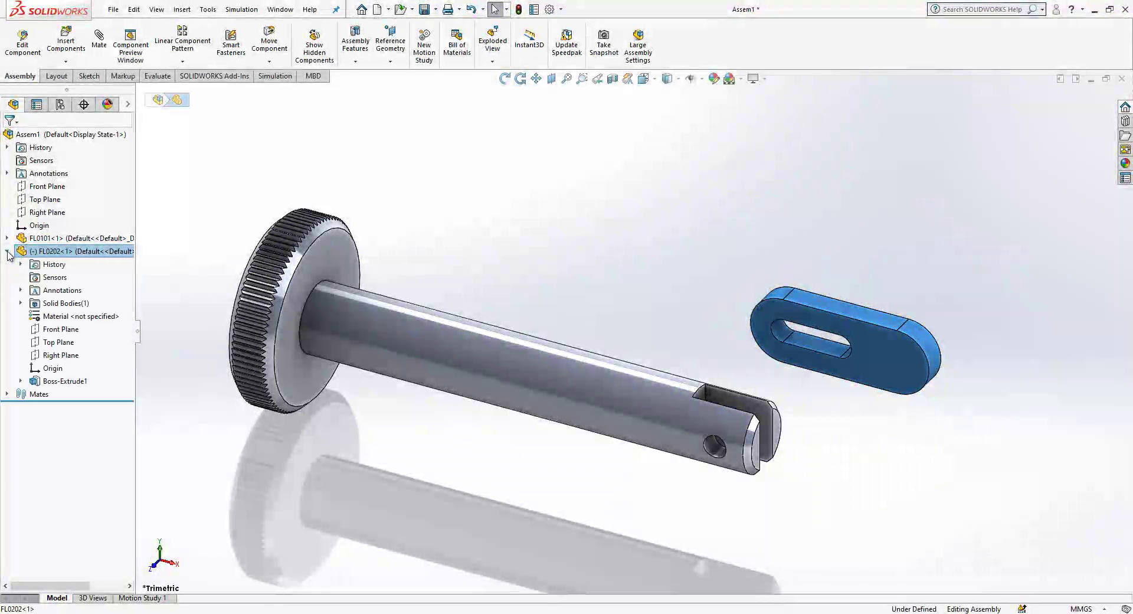
pyautogui.click(59, 329)
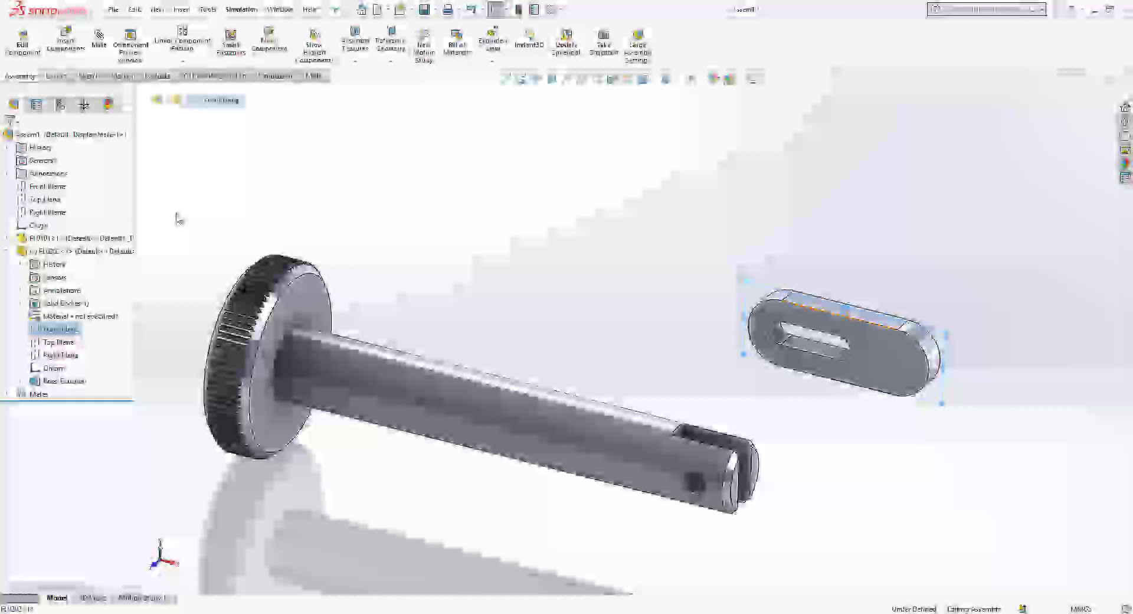
pyautogui.scroll(2, 625, 342)
pyautogui.moveTo(626, 342)
pyautogui.mouseDown(button='middle')
pyautogui.moveTo(667, 337)
pyautogui.moveTo(667, 364)
pyautogui.moveTo(633, 360)
pyautogui.mouseUp(button='middle')
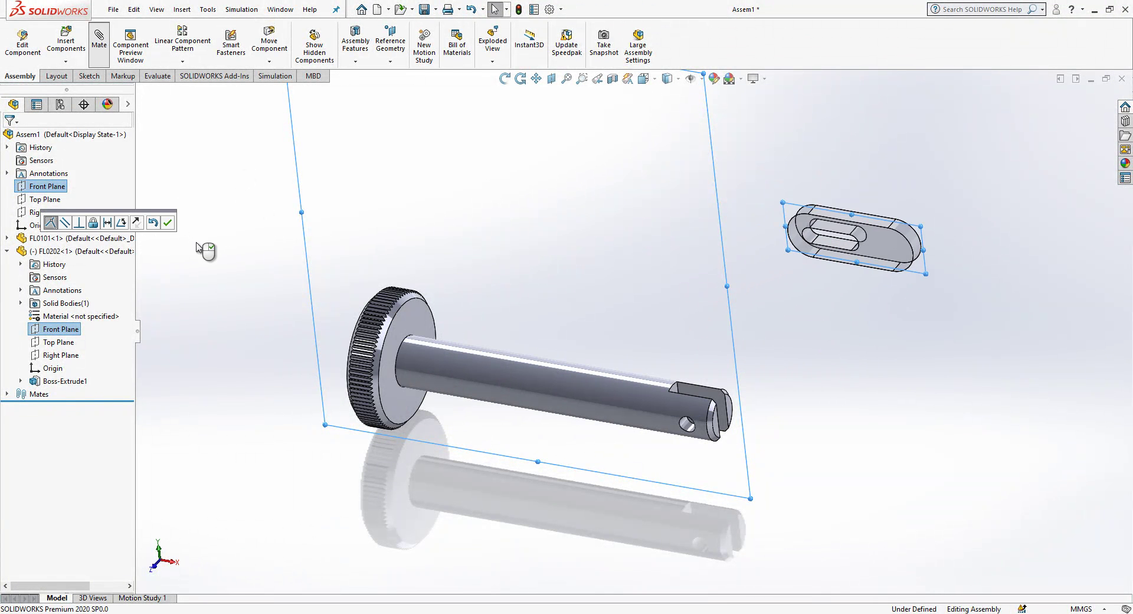
pyautogui.click(169, 223)
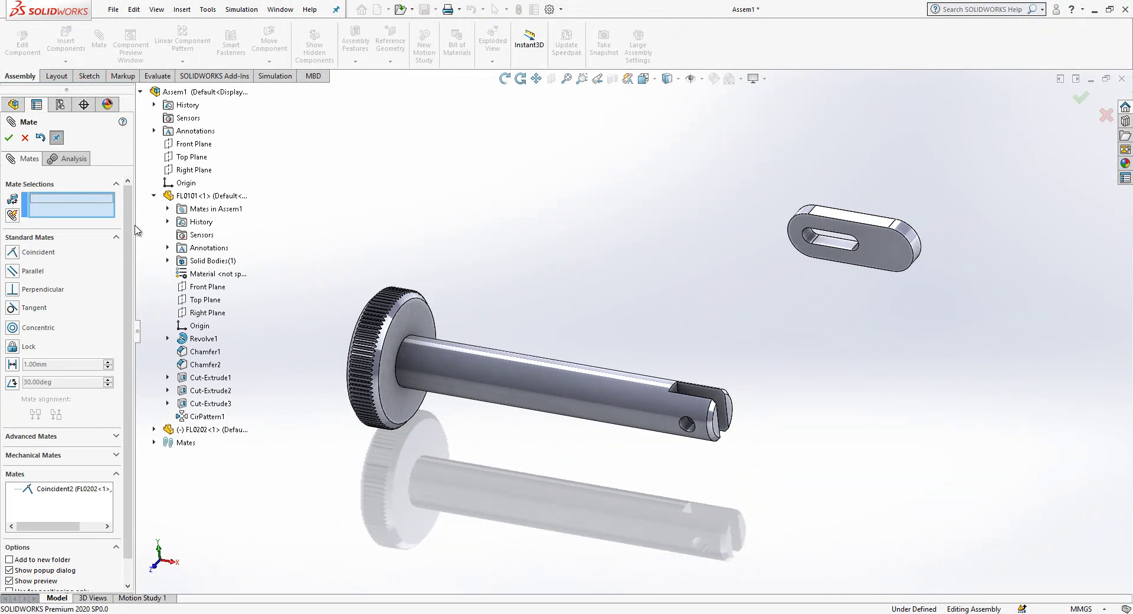
pyautogui.click(9, 138)
# - Mate the Top Plane of the latch FL0202 coincident with the assembly's Top Plane
pyautogui.scroll(-2, 774, 380)
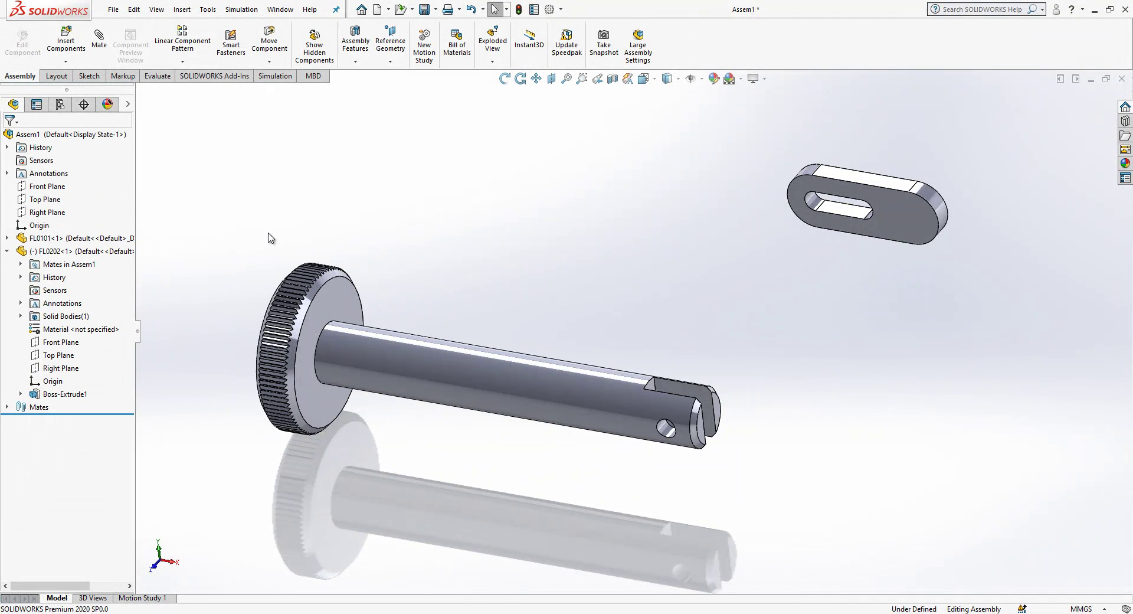
pyautogui.click(59, 355)
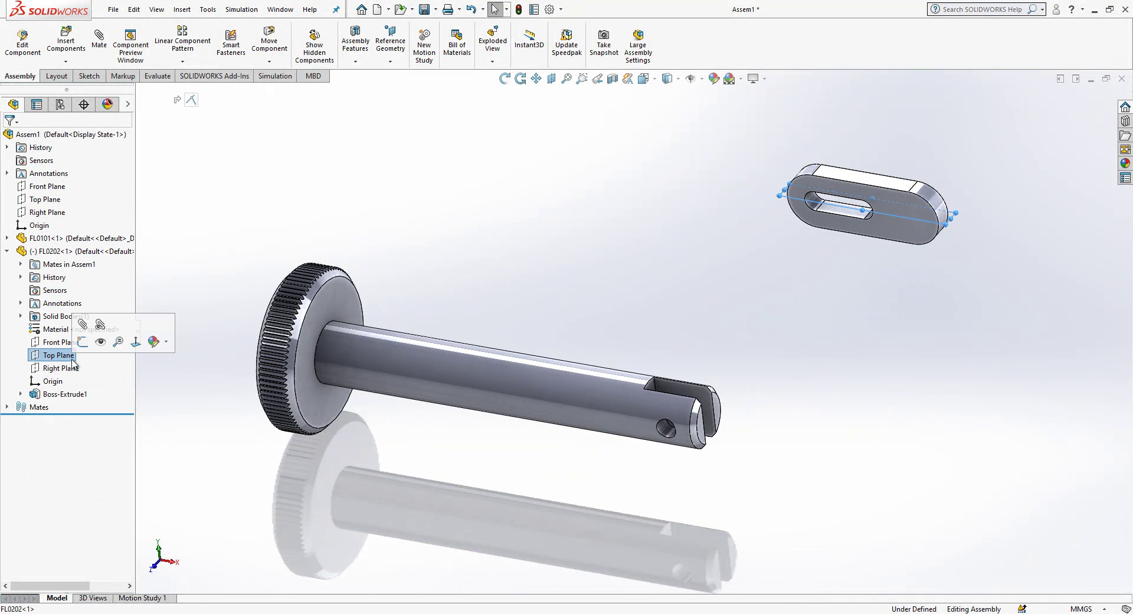
pyautogui.keyDown('ctrl'); pyautogui.click(47, 198); pyautogui.keyUp('ctrl')
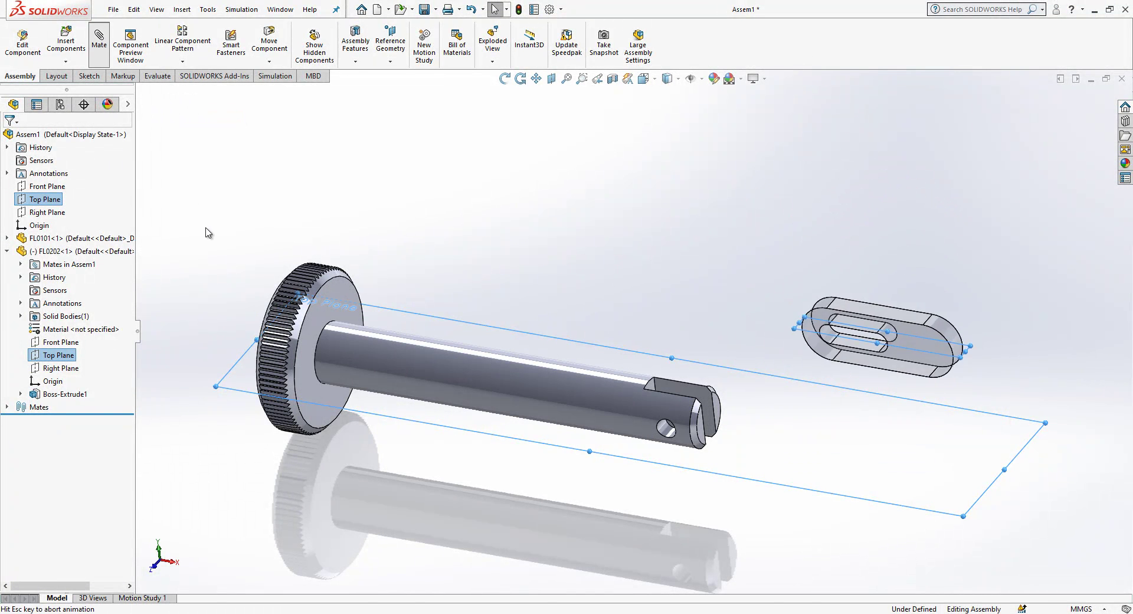
pyautogui.click(193, 214)
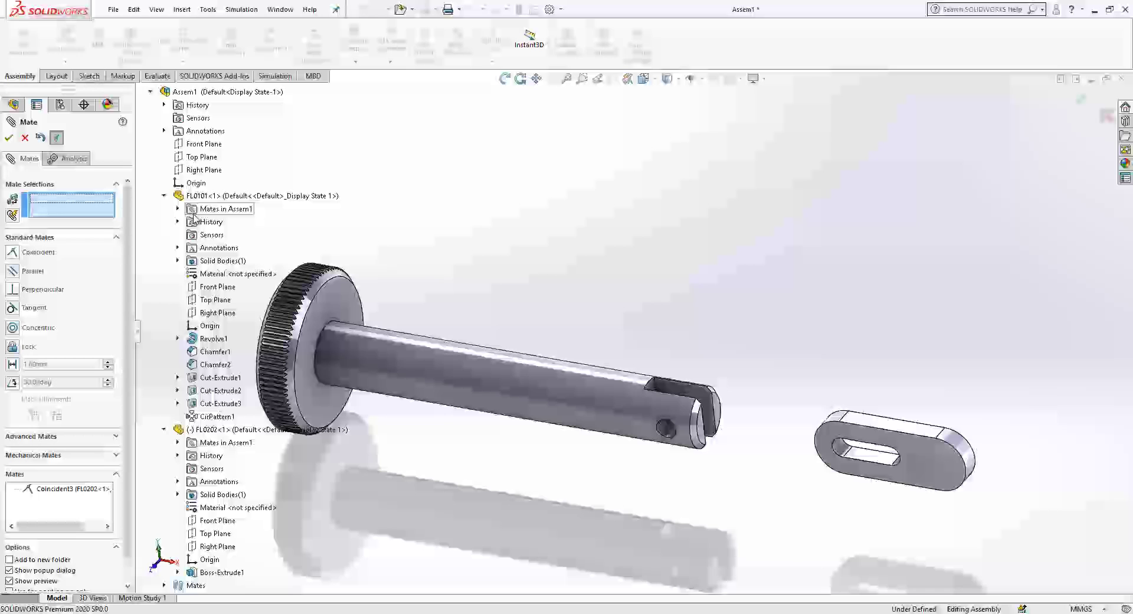
pyautogui.press('Escape')
# - Slide the latch FL0202 toward the pin so its slotted end sits inside the pin's notch
pyautogui.moveTo(833, 420); pyautogui.dragTo(696, 382)
pyautogui.moveTo(782, 431); pyautogui.dragTo(767, 465)
# - Open the latch part FL0202 on its own and show Sketch1 of its extrusion
pyautogui.click(759, 447)
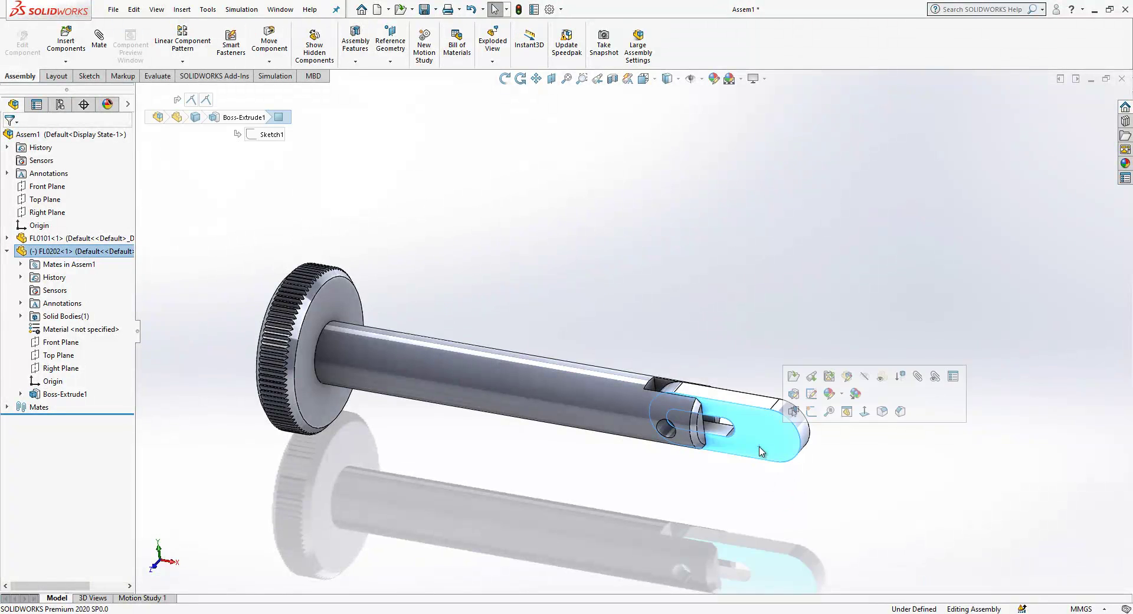
pyautogui.click(793, 377)
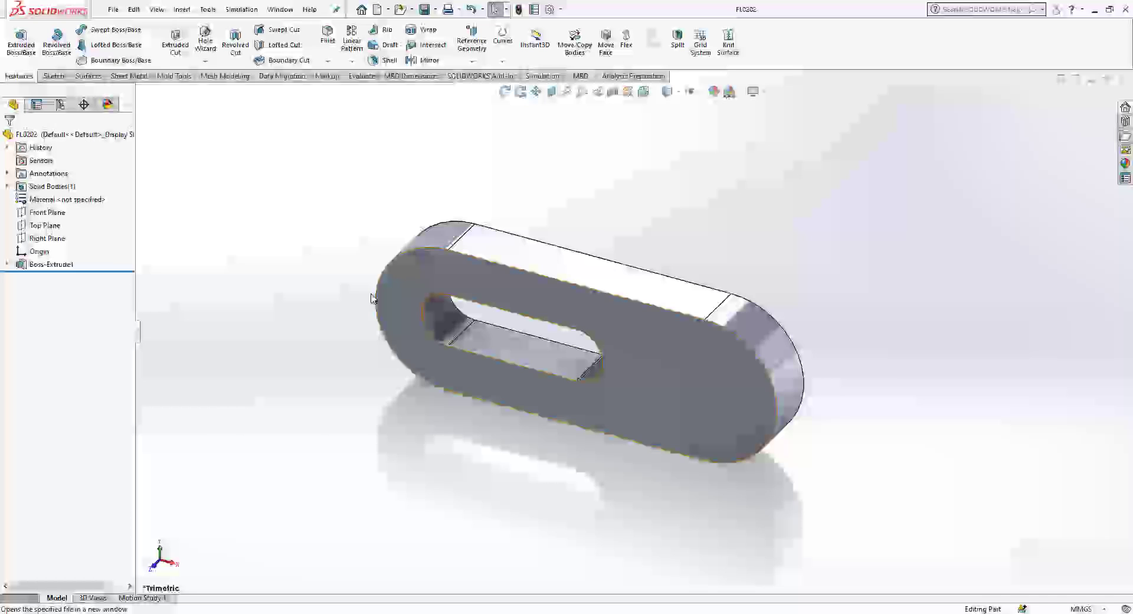
pyautogui.click(7, 263)
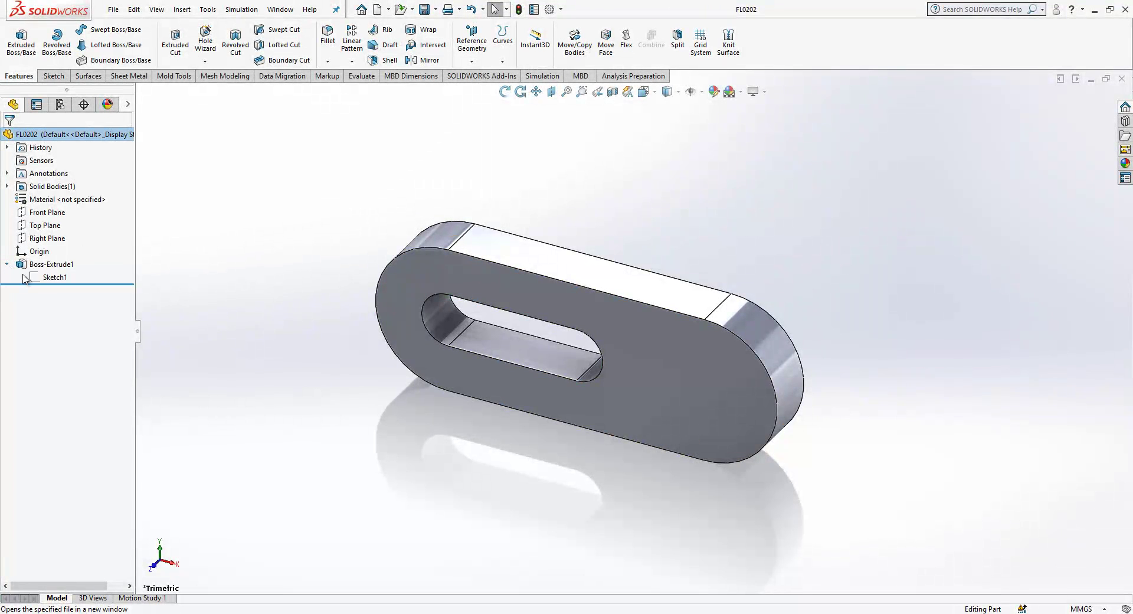
pyautogui.click(53, 277)
pyautogui.click(62, 258)
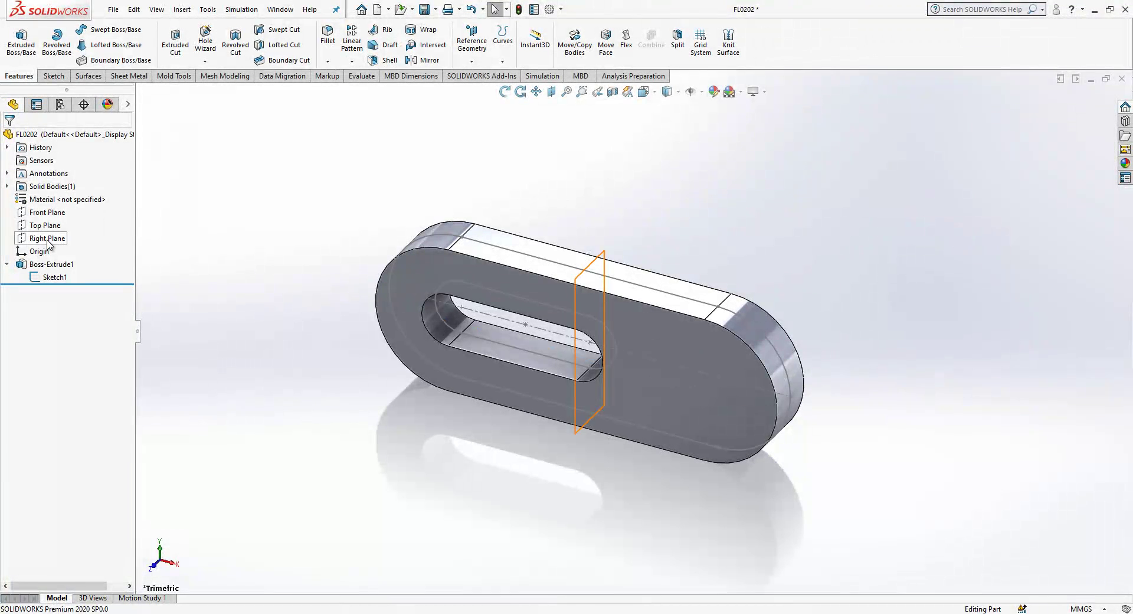
# - Create a reference axis through the sketch's arc centre at the latch's slotted end, normal to the Front Plane, and return to the assembly
pyautogui.click(49, 278)
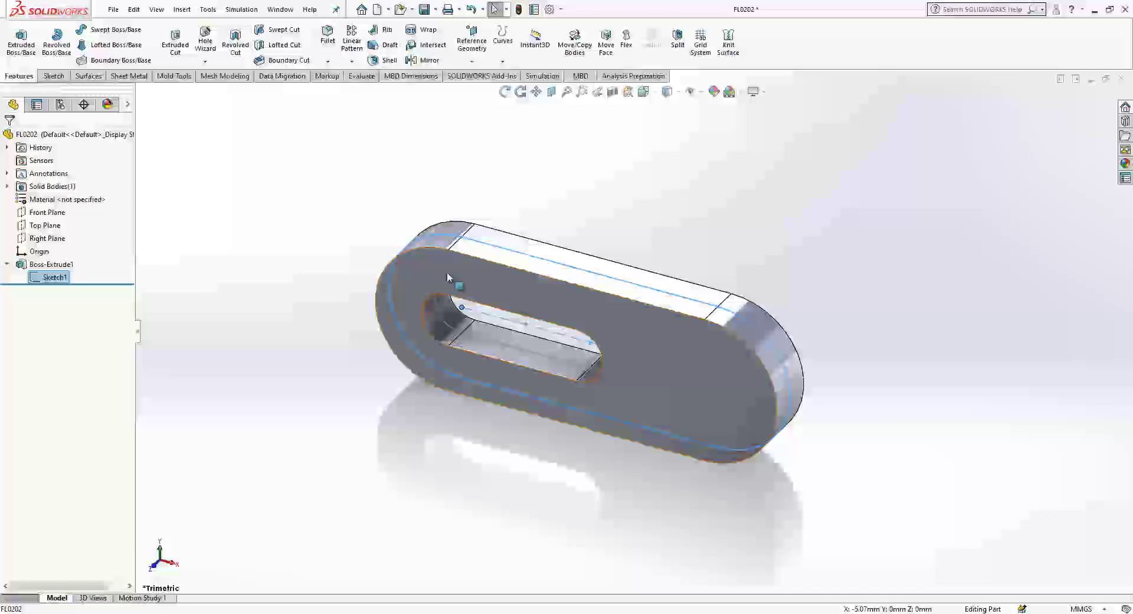
pyautogui.click(47, 212)
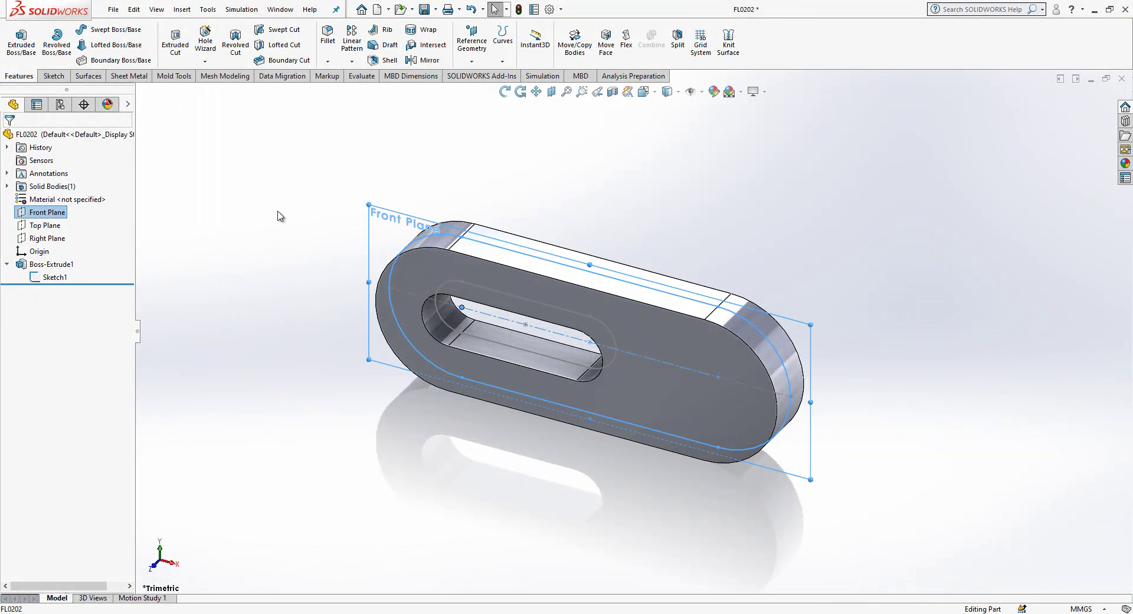
pyautogui.click(478, 62)
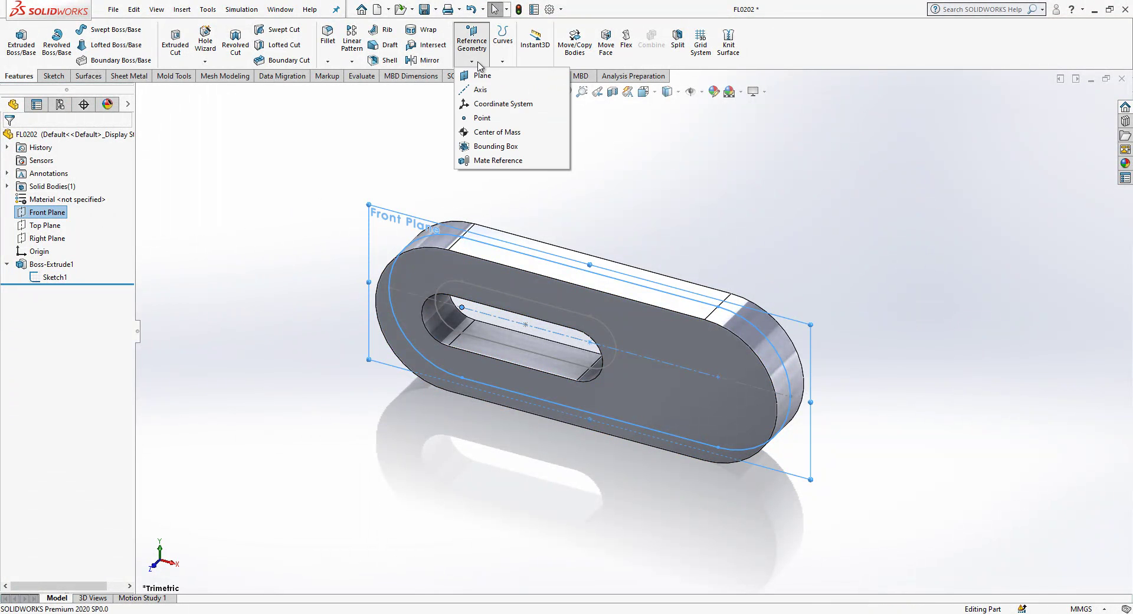
pyautogui.click(493, 91)
pyautogui.click(11, 139)
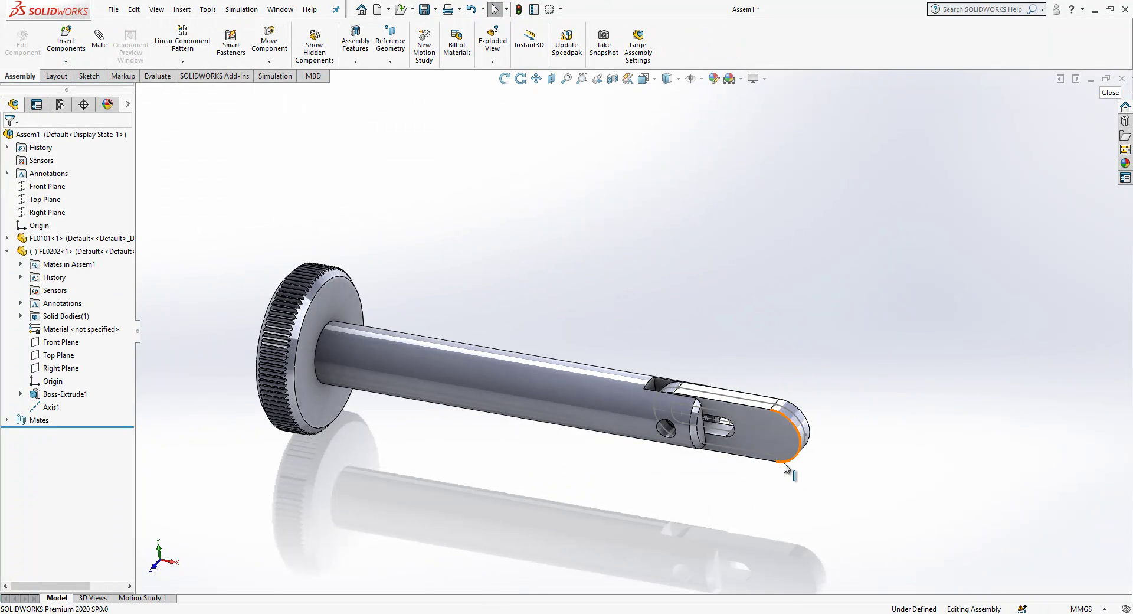
# - Delete the coincident mate between the Top Planes of the latch and the assembly
pyautogui.click(7, 420)
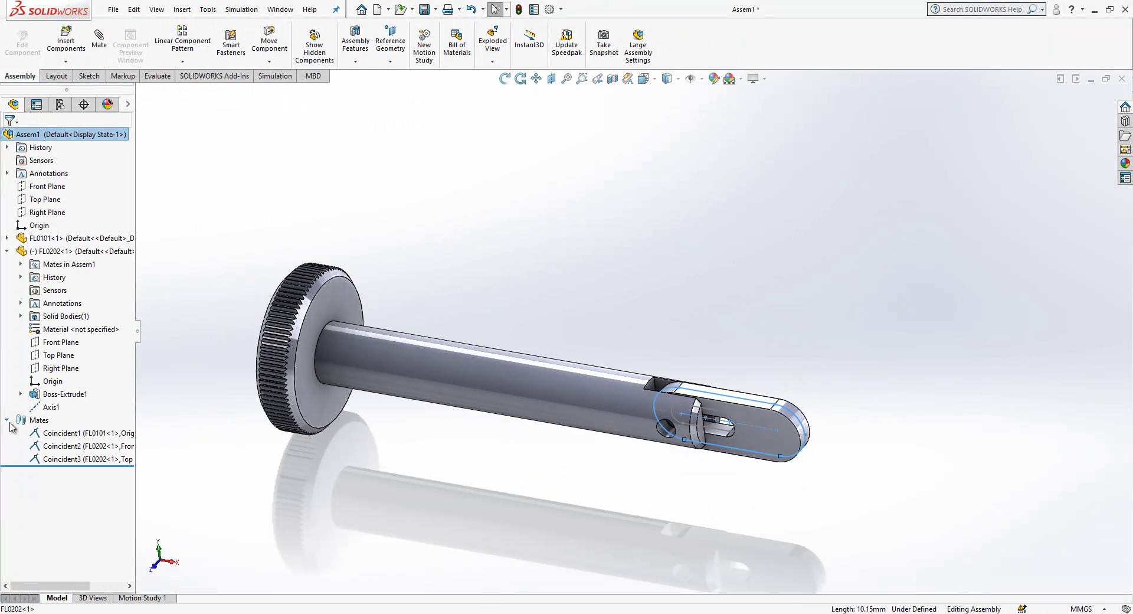
pyautogui.click(71, 459)
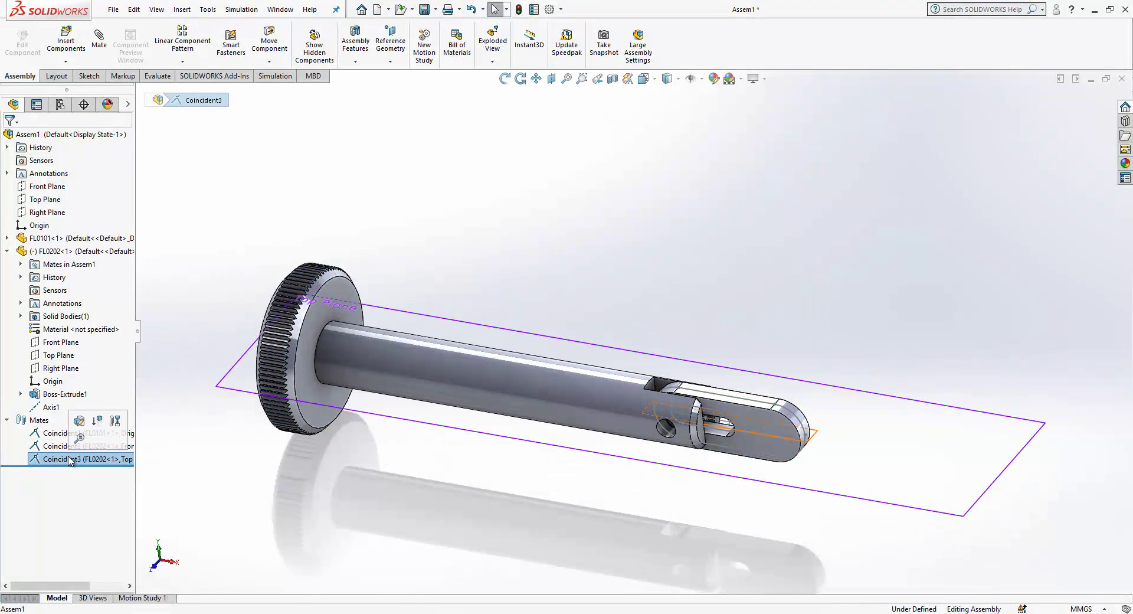
pyautogui.press('Delete')
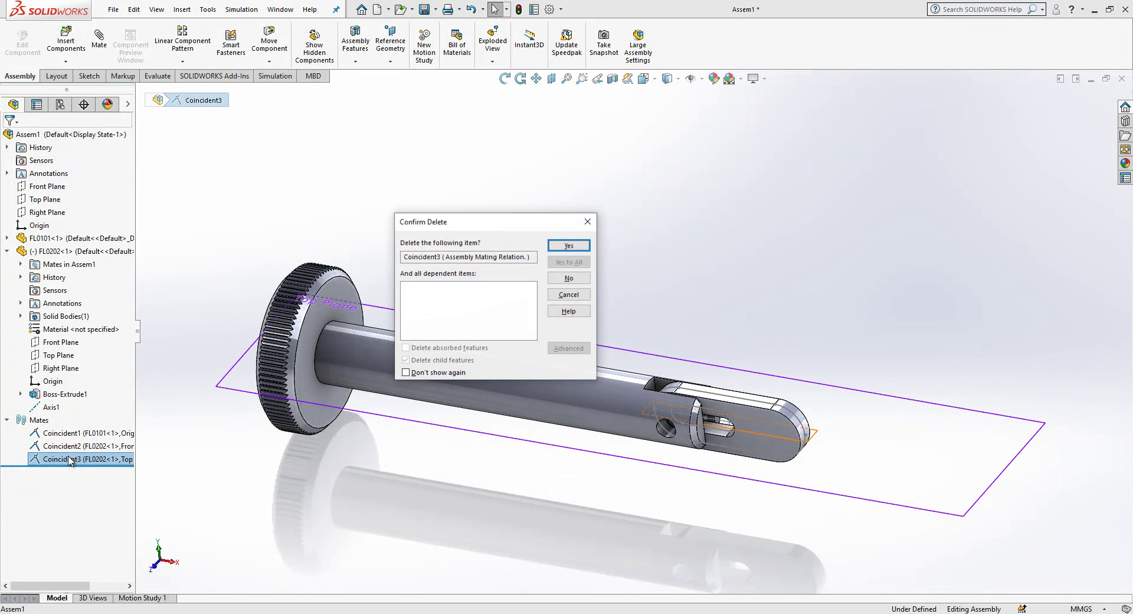
pyautogui.click(569, 245)
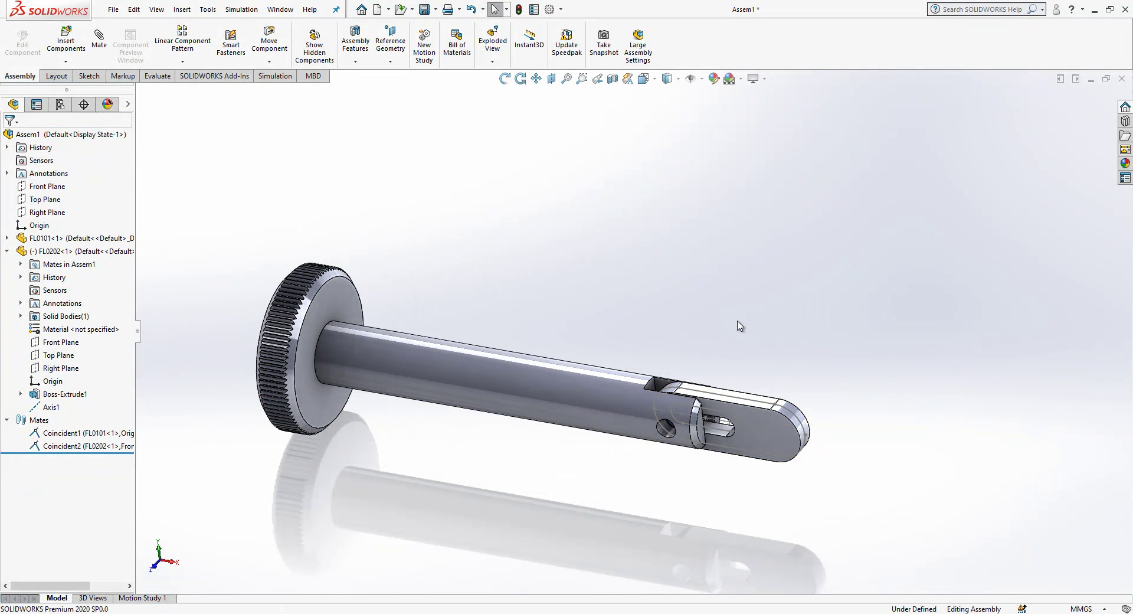
# - Mate Axis1 of the latch concentric with the cross hole at the pin's notched end
pyautogui.click(50, 407)
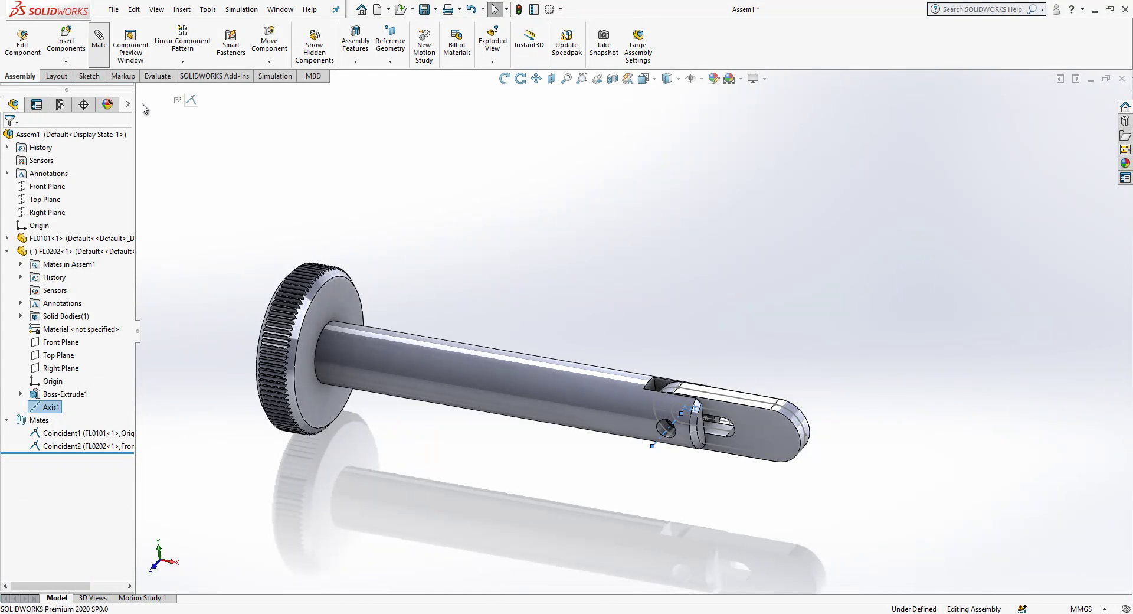
pyautogui.scroll(-7, 664, 442)
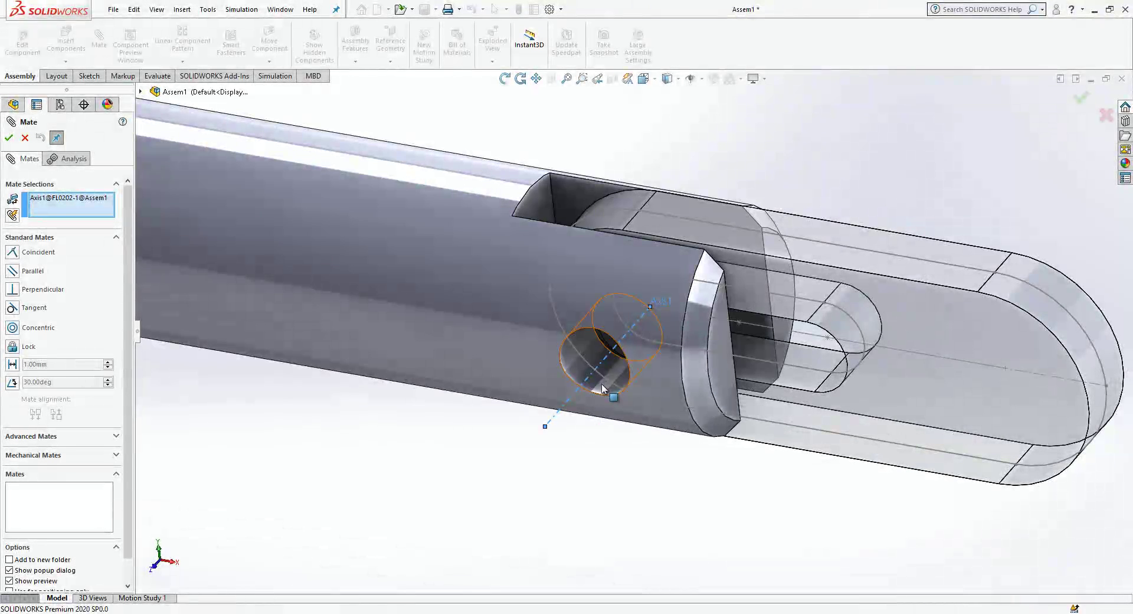
pyautogui.click(603, 388)
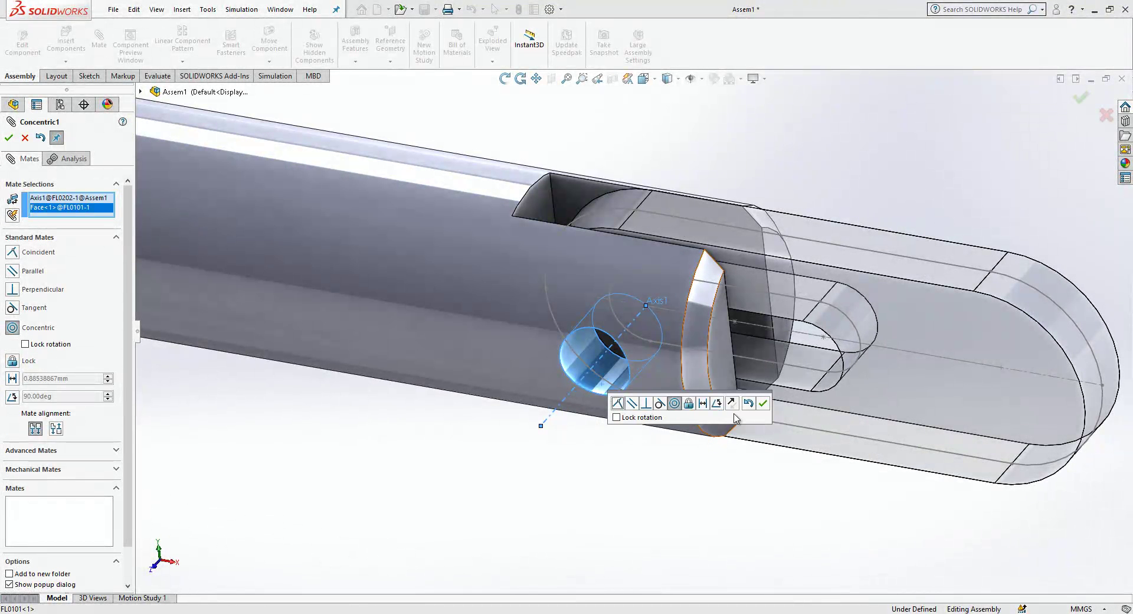
pyautogui.click(763, 405)
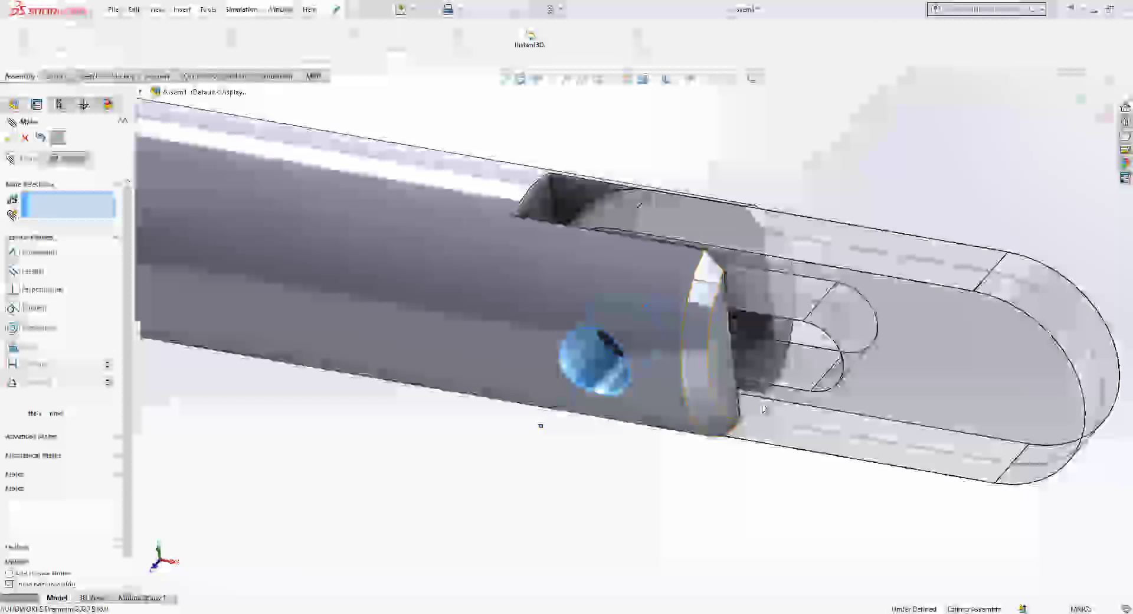
pyautogui.click(838, 298)
# - Swing the latch about the cross hole so it hangs down from the pin's notched end at a slight angle
pyautogui.moveTo(848, 312); pyautogui.dragTo(675, 420)
pyautogui.scroll(2, 643, 348)
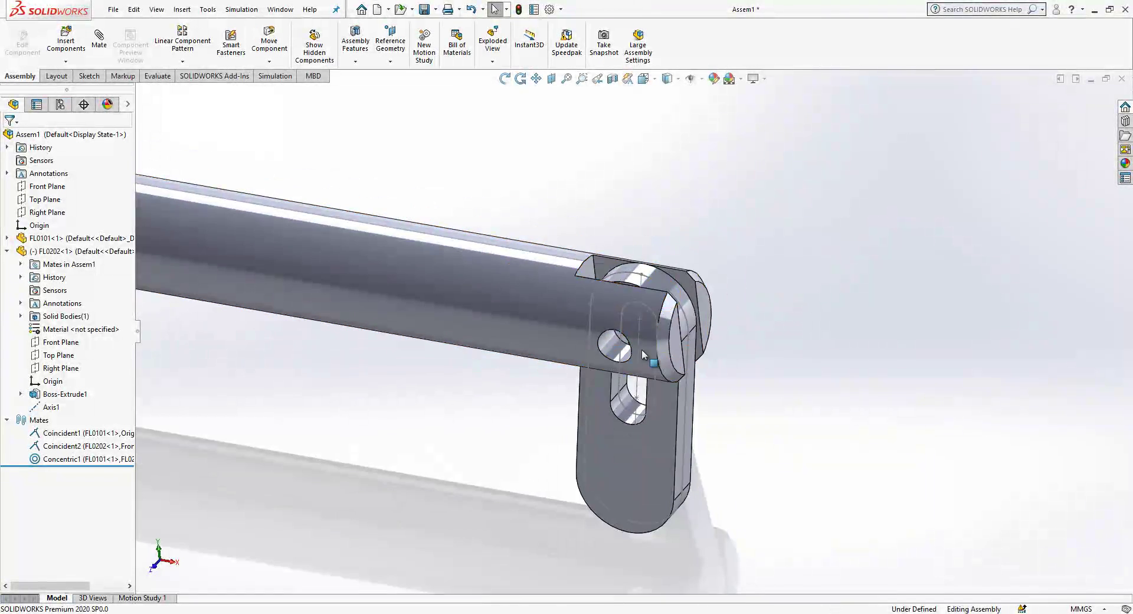
pyautogui.scroll(-1, 647, 348)
pyautogui.moveTo(647, 348); pyautogui.dragTo(653, 361, button='middle')
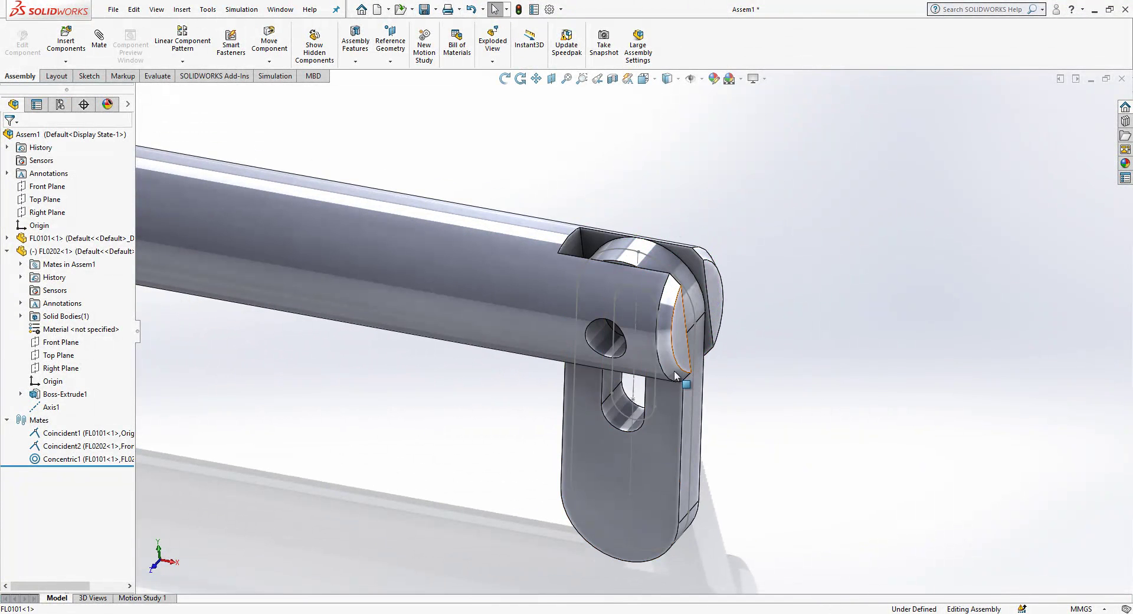
pyautogui.scroll(3, 680, 292)
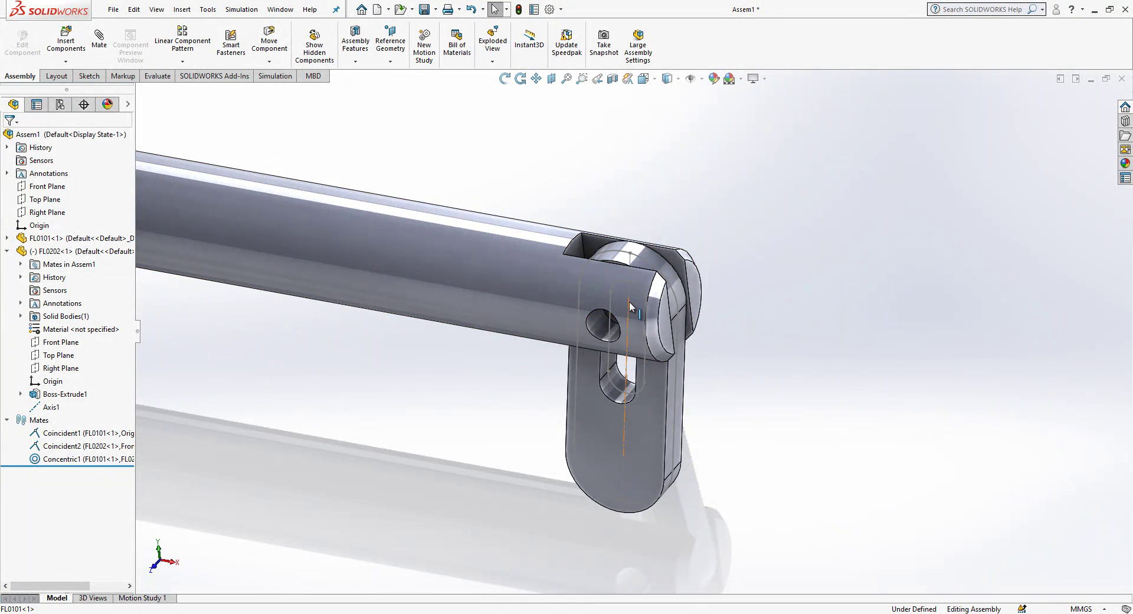
pyautogui.scroll(1, 630, 301)
pyautogui.moveTo(629, 301); pyautogui.dragTo(648, 304, button='middle')
pyautogui.moveTo(625, 384); pyautogui.dragTo(667, 361)
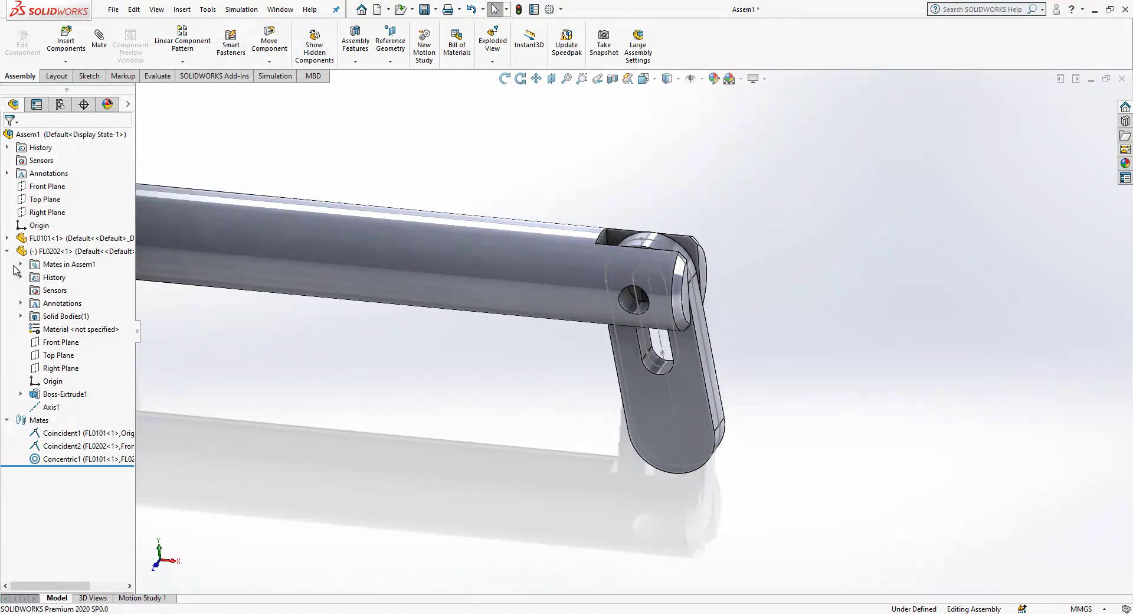
# - Hide the sketch displayed on the latch FL0202
pyautogui.click(671, 382)
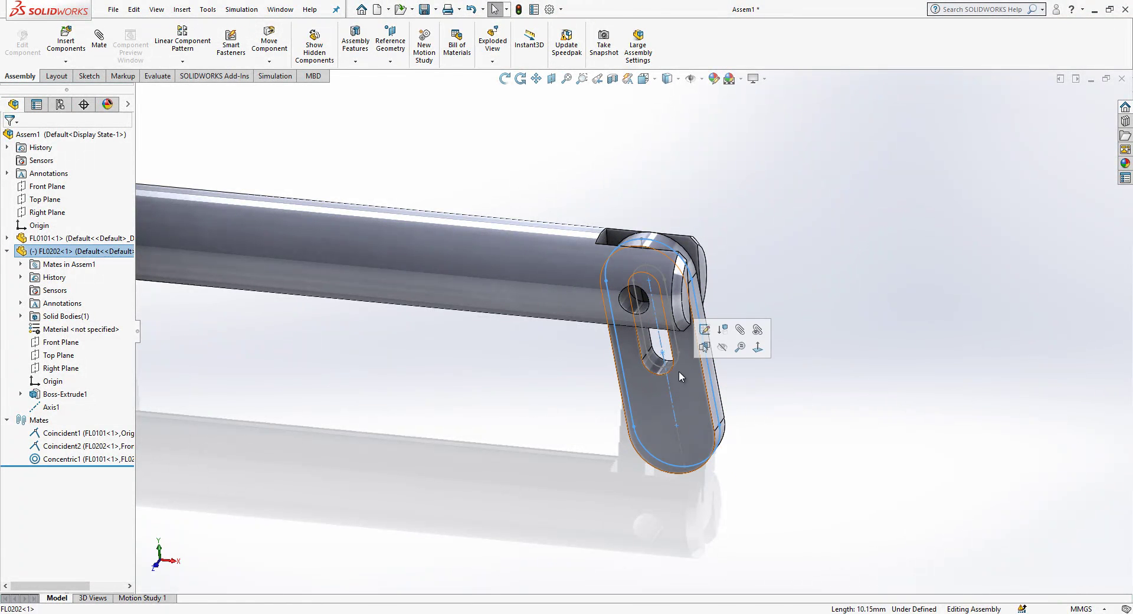
pyautogui.click(721, 349)
pyautogui.click(789, 361)
# - Browse the Toolbox library to the DIN spring pins
pyautogui.scroll(1, 692, 370)
pyautogui.scroll(3, 694, 374)
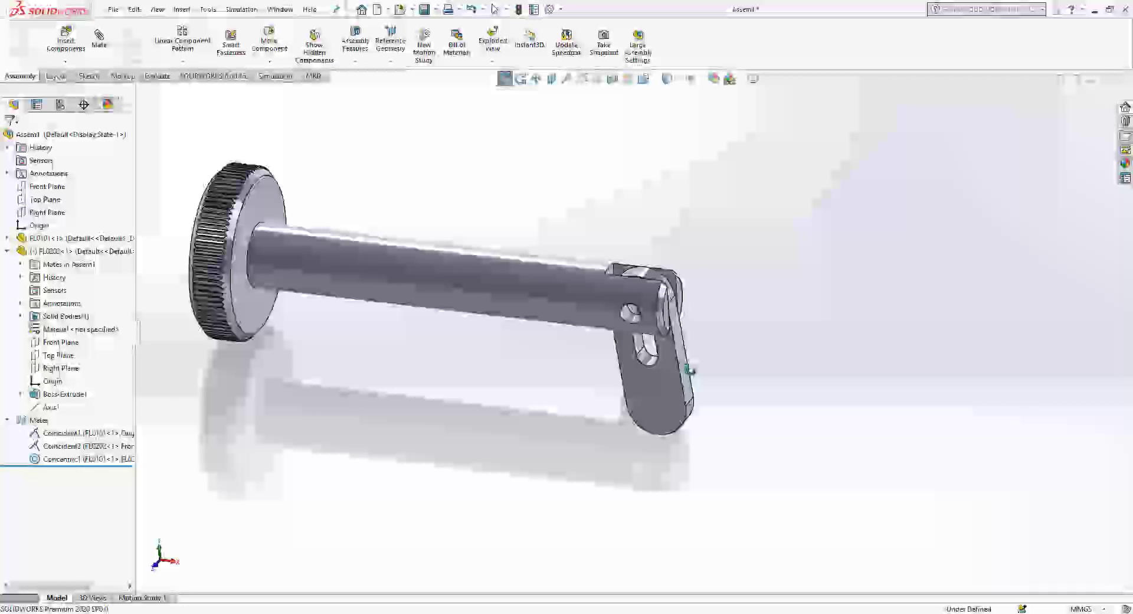
pyautogui.click(1125, 121)
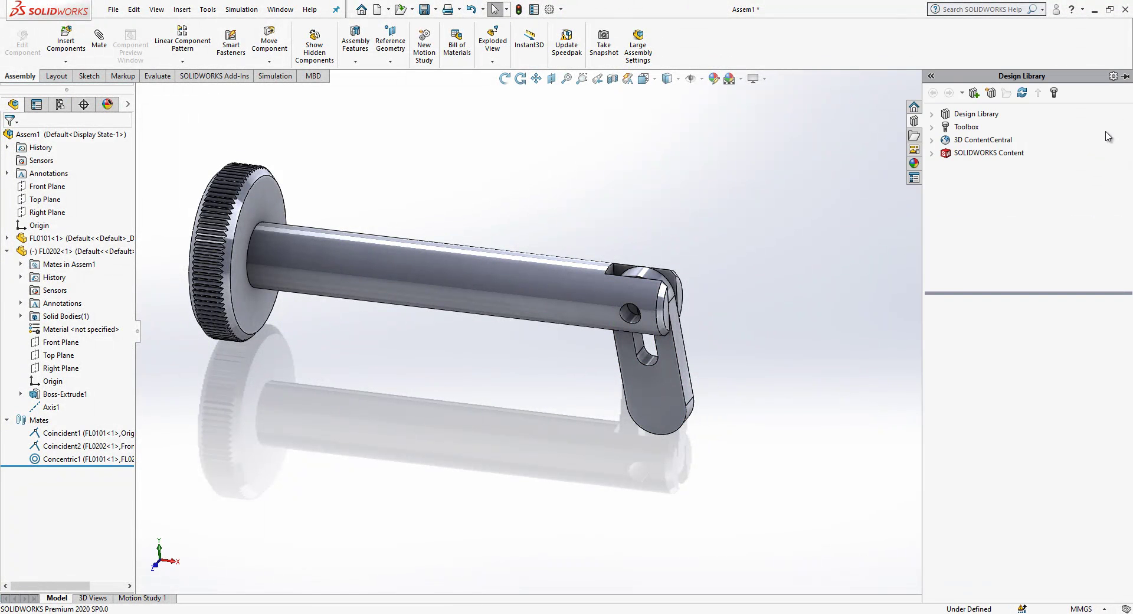
pyautogui.click(932, 127)
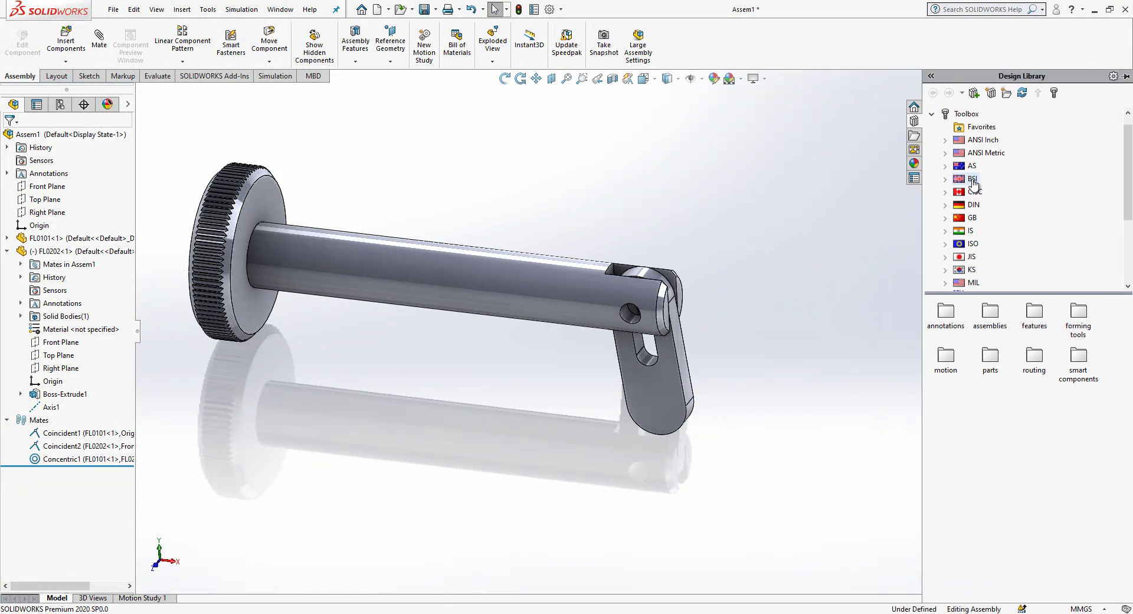
pyautogui.click(979, 205)
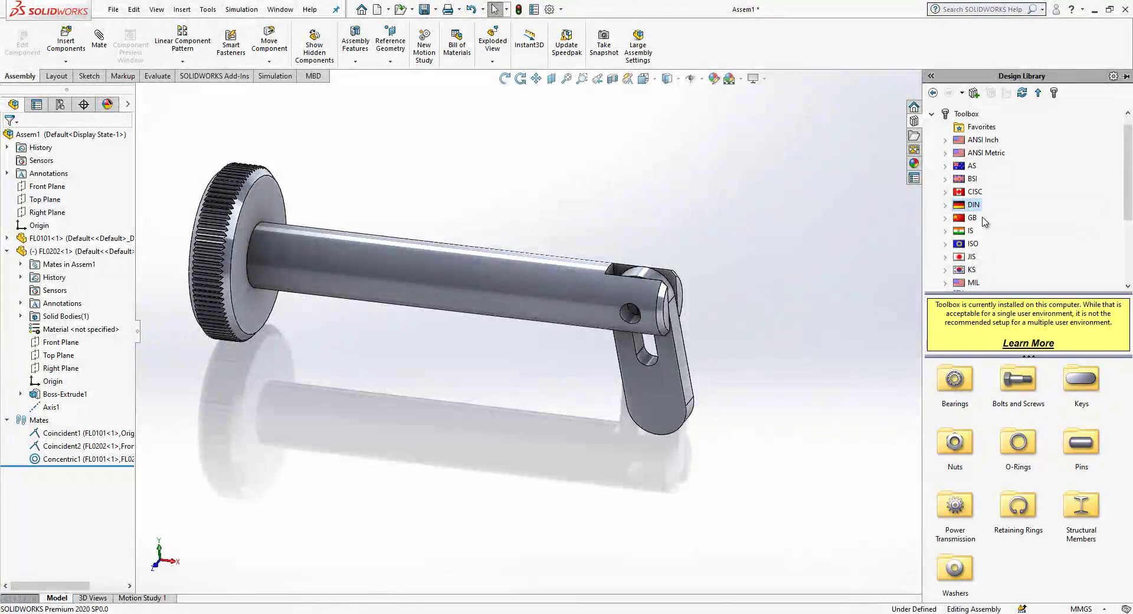
pyautogui.doubleClick(1074, 460)
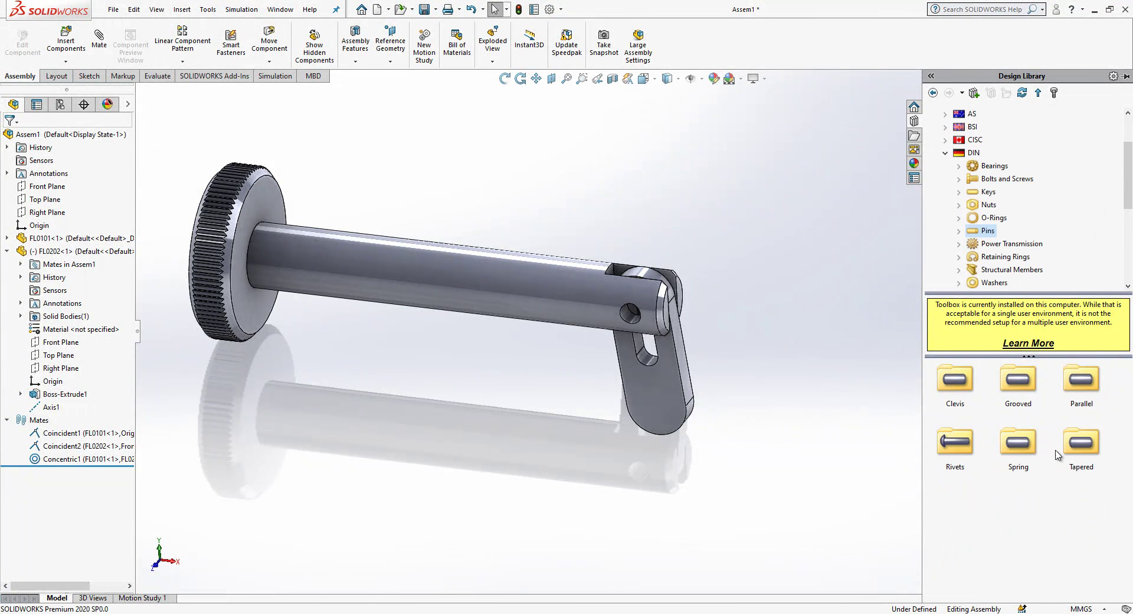
pyautogui.doubleClick(1017, 442)
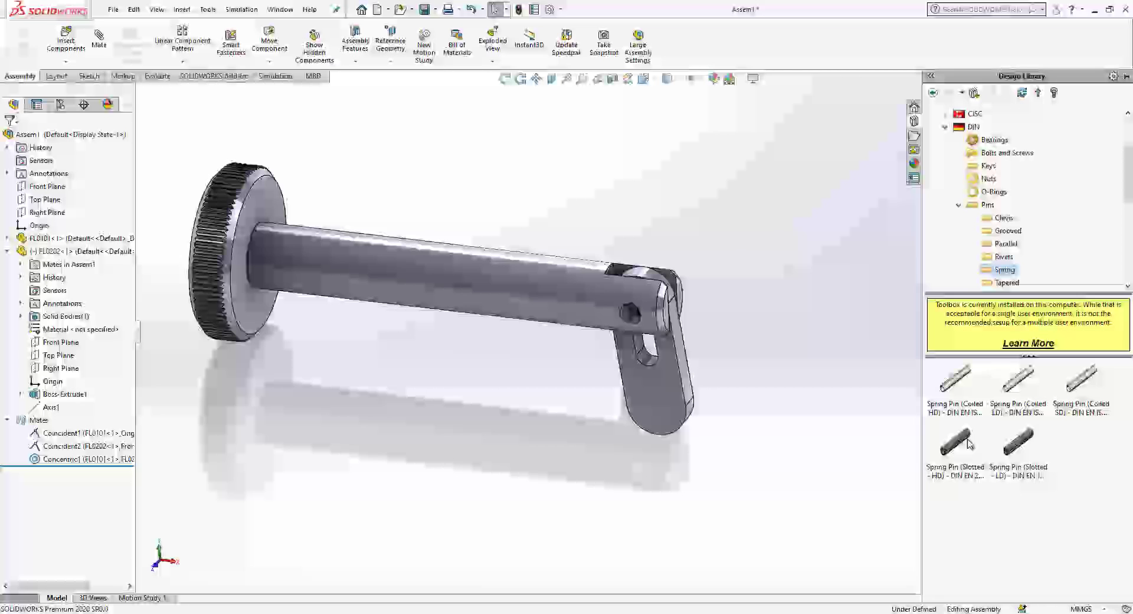
# - Create a slotted heavy-duty spring pin part to DIN EN 28752, size M2, length 6, normal slot, steel
pyautogui.rightClick(969, 443)
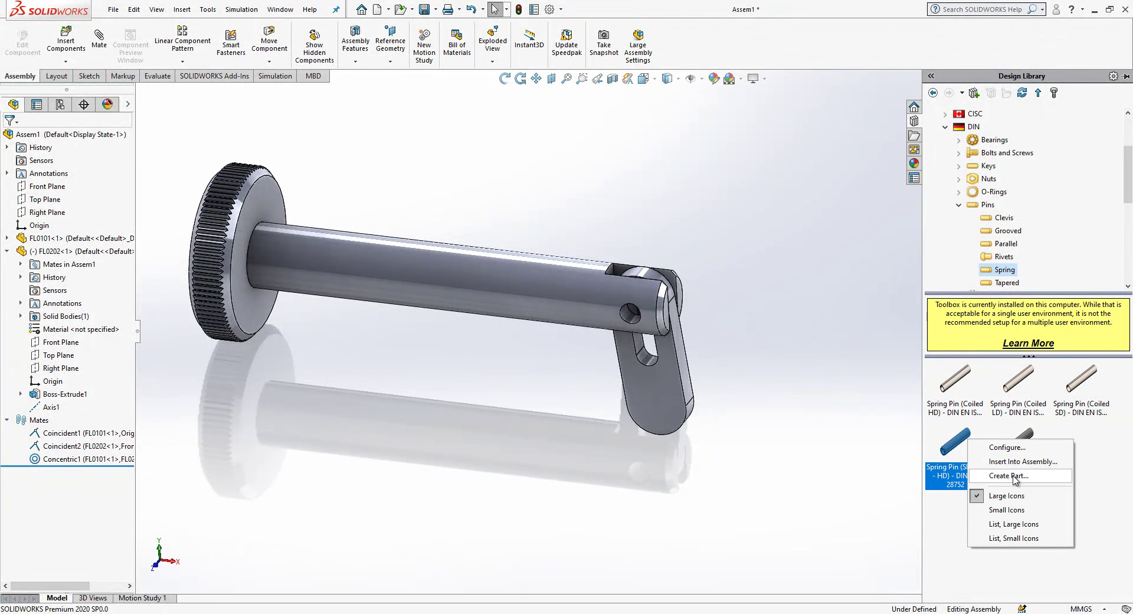
pyautogui.click(1014, 477)
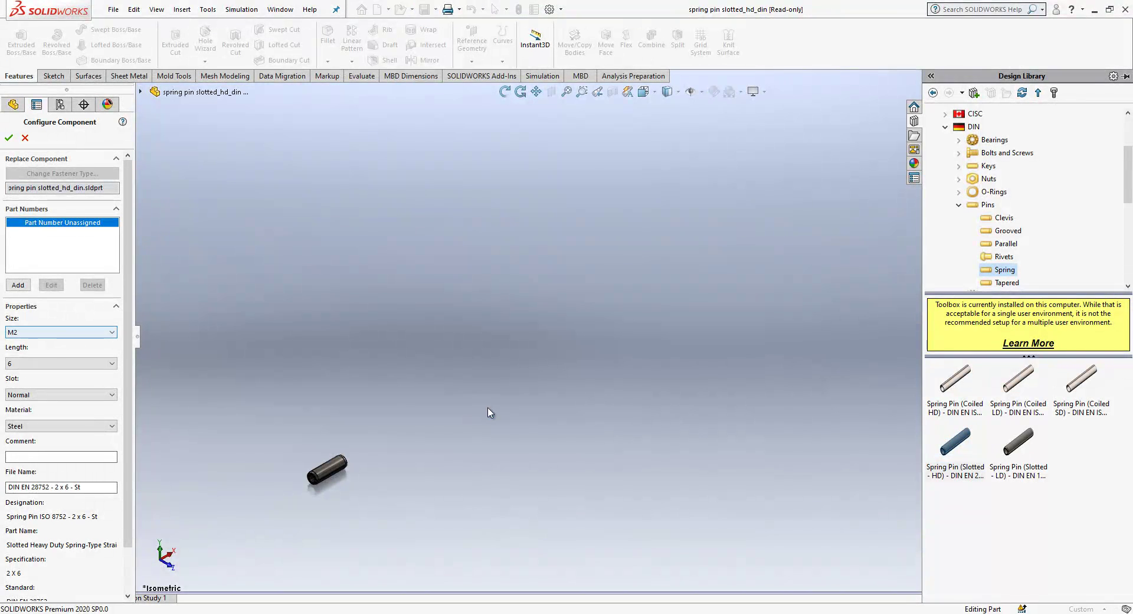
pyautogui.scroll(-6, 359, 472)
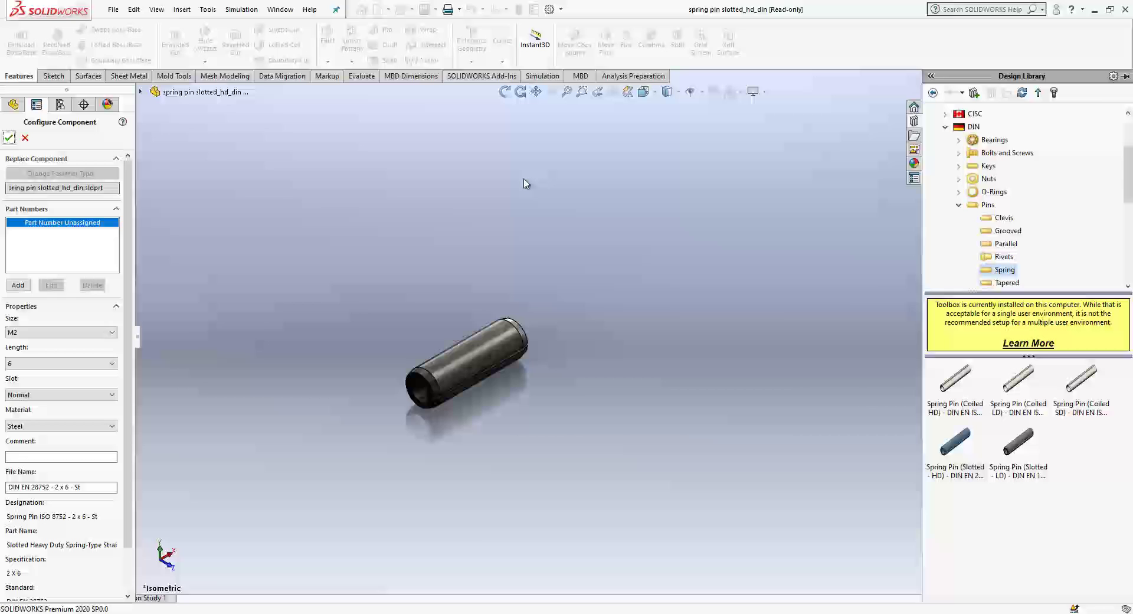
# - Insert the DIN EN 28752 - 2 x 6 - St spring pin into Assem1 and place it clear above the locking pin's notched end
pyautogui.hotkey('ctrl', 'Tab')
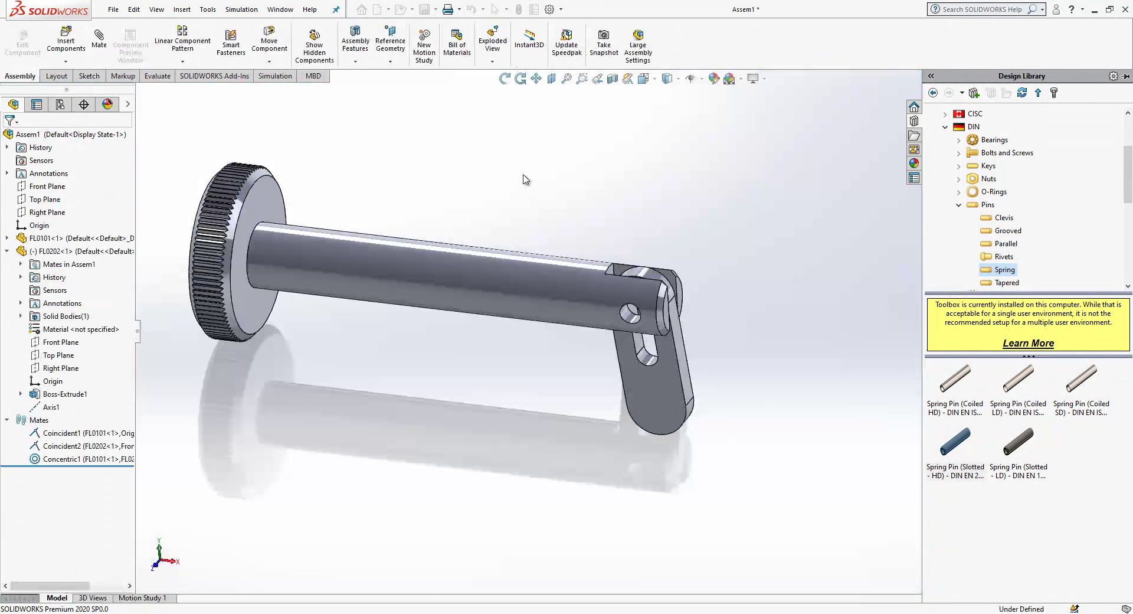
pyautogui.click(60, 45)
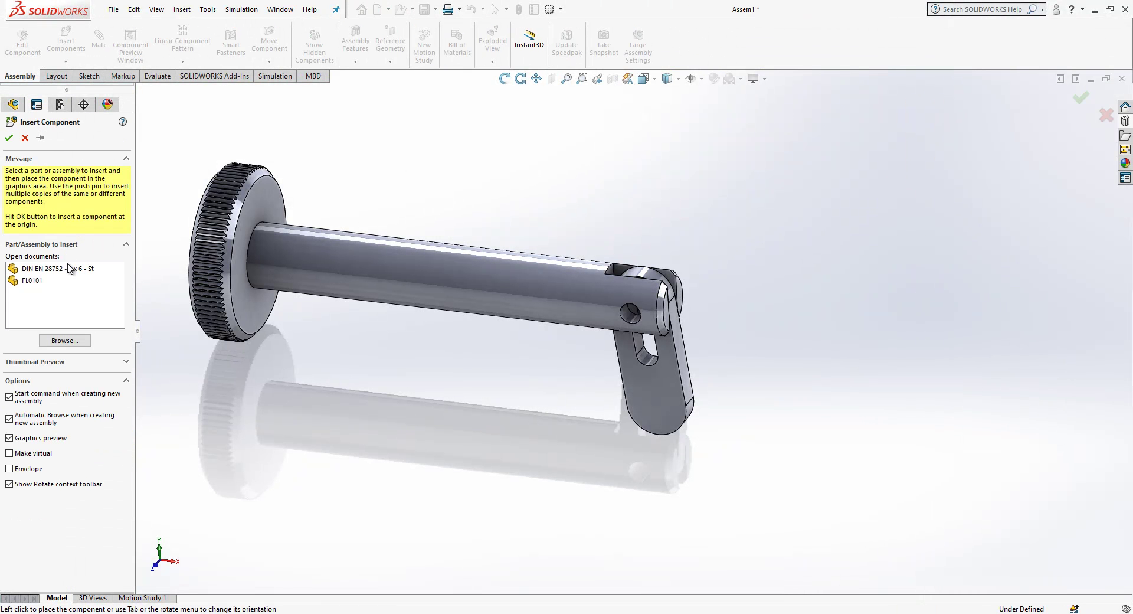
pyautogui.click(70, 268)
pyautogui.scroll(-3, 639, 313)
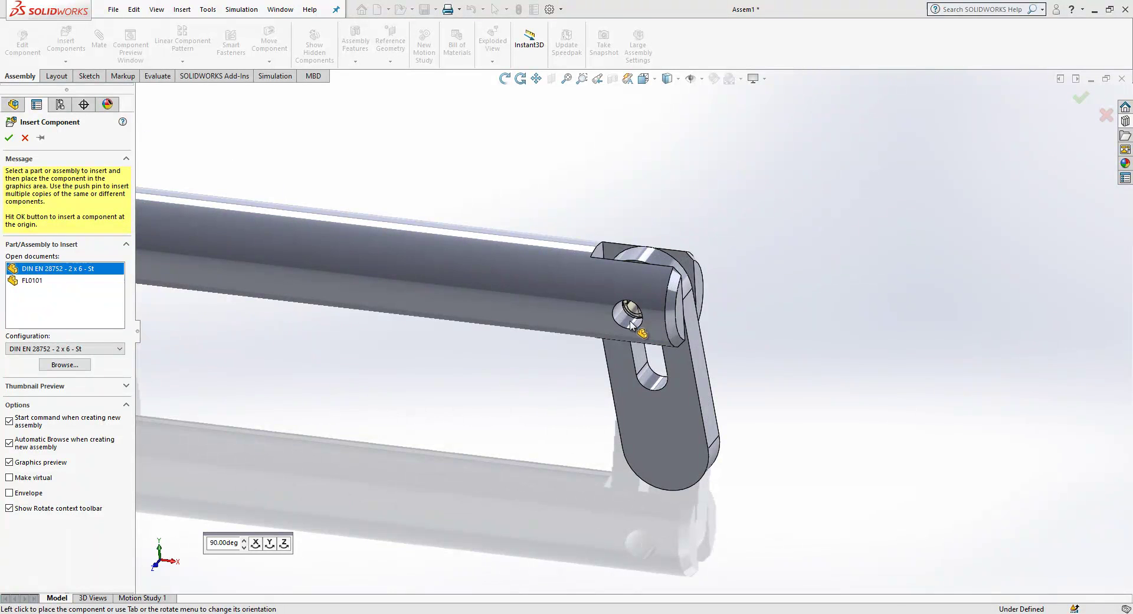
pyautogui.click(634, 319)
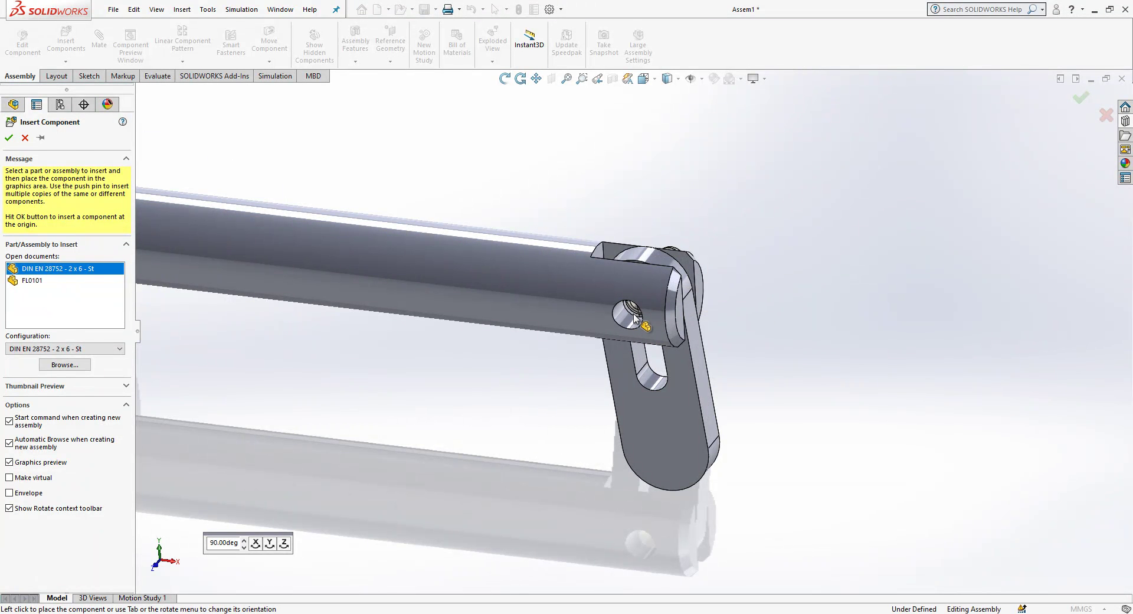
pyautogui.scroll(-3, 710, 304)
pyautogui.moveTo(526, 334); pyautogui.dragTo(551, 367, button='middle')
pyautogui.moveTo(561, 342); pyautogui.dragTo(732, 225)
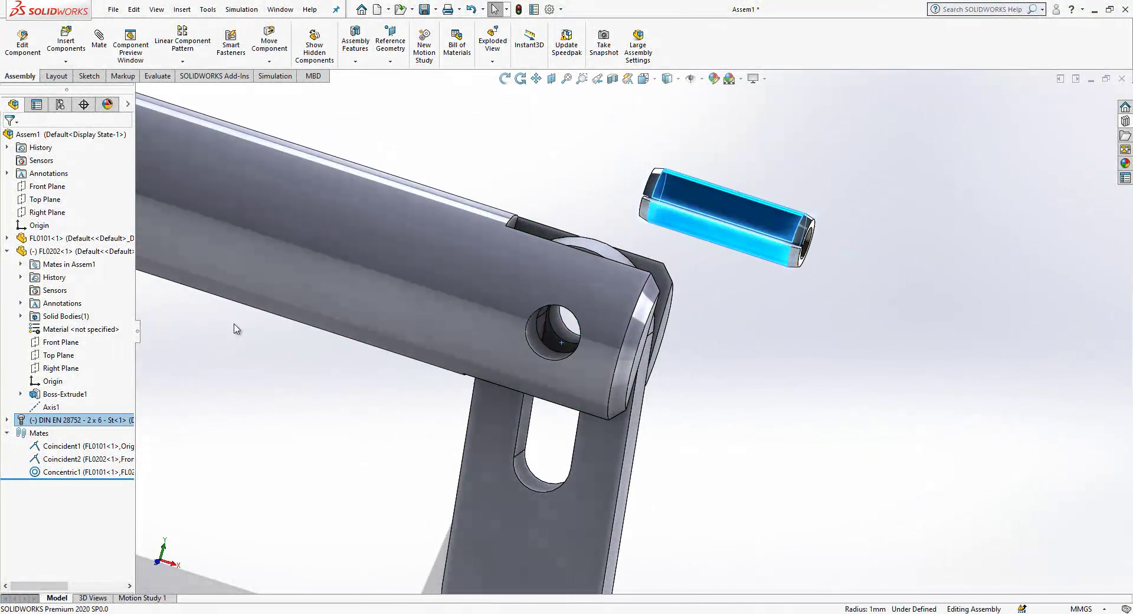
# - Mate the spring pin's outer cylindrical face concentric with the cross hole in FL0101
pyautogui.click(7, 420)
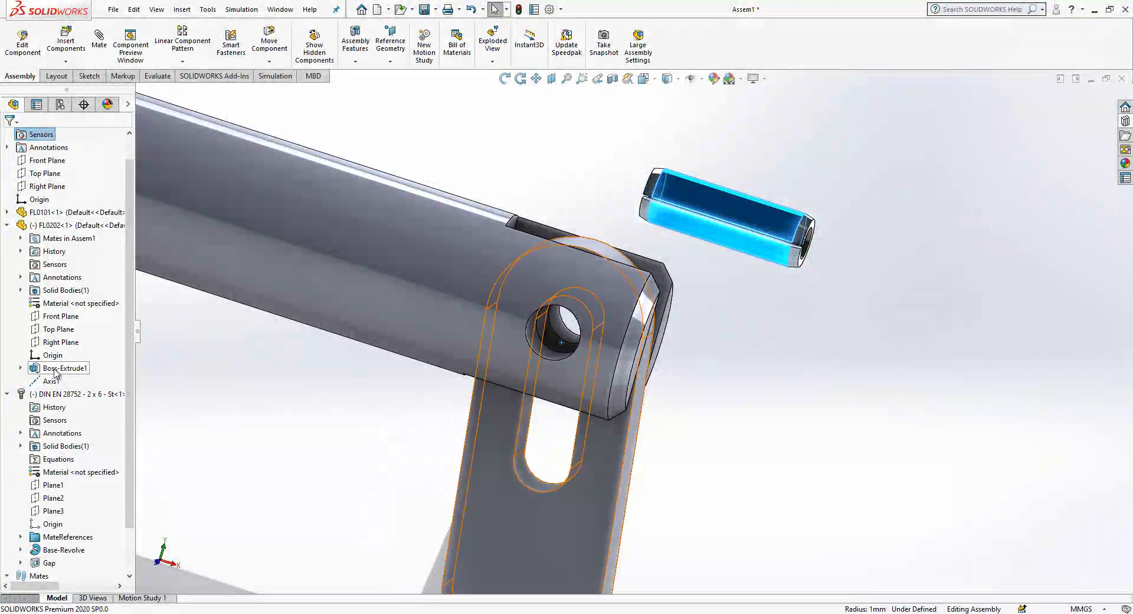
pyautogui.click(278, 442)
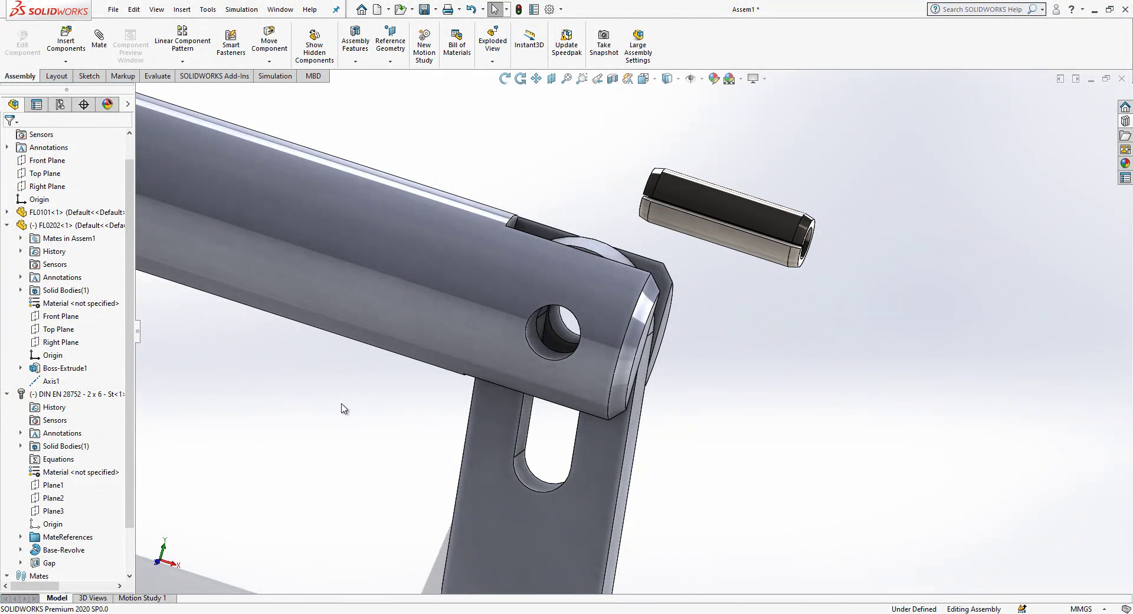
pyautogui.click(735, 183)
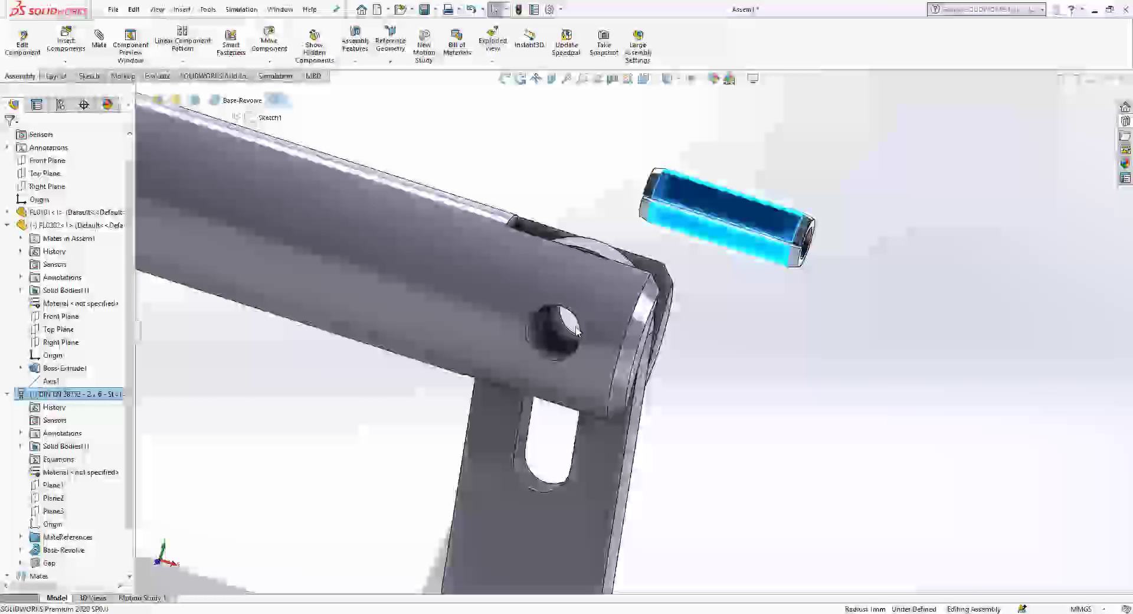
pyautogui.keyDown('ctrl'); pyautogui.click(550, 354); pyautogui.keyUp('ctrl')
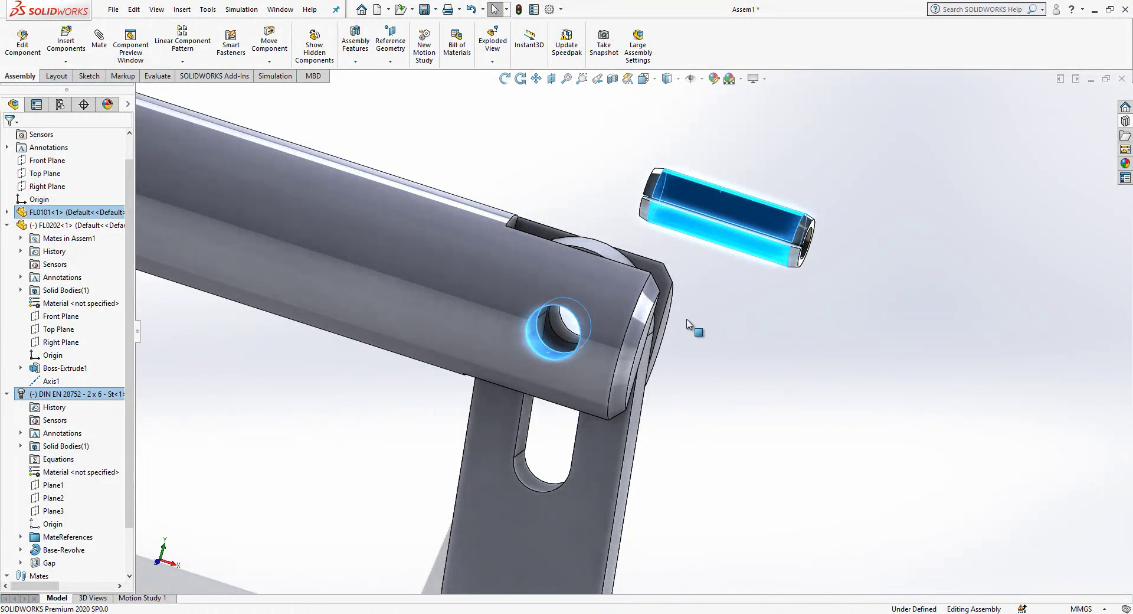
pyautogui.moveTo(689, 324); pyautogui.dragTo(666, 323, button='middle')
pyautogui.scroll(2, 666, 323)
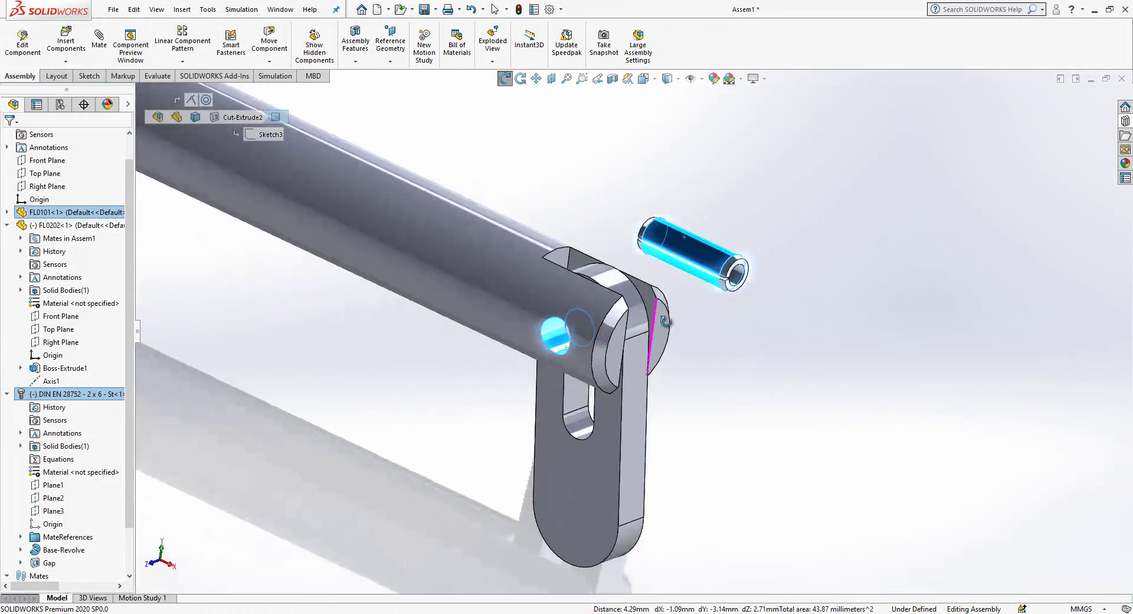
pyautogui.click(99, 43)
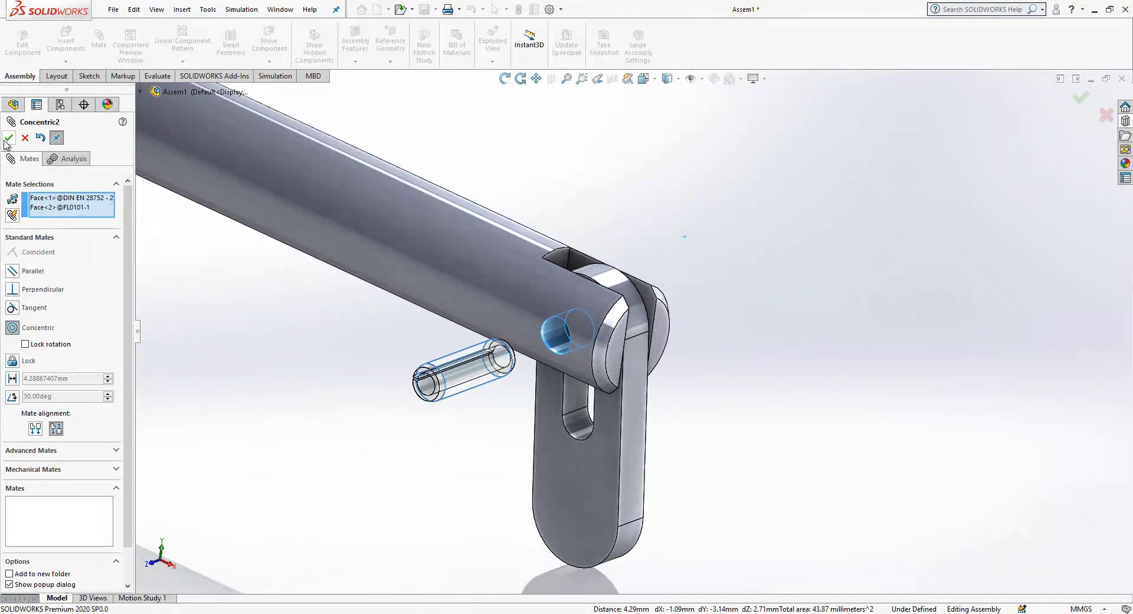
pyautogui.click(9, 139)
pyautogui.click(7, 140)
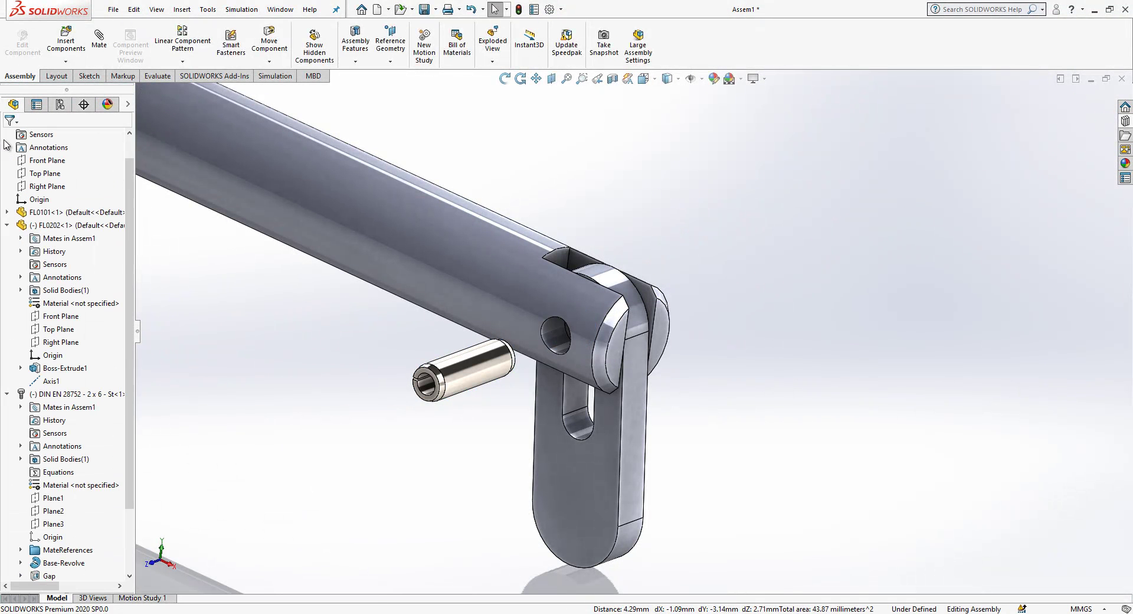
# - Slide the spring pin along its axis into the cross hole, leaving its slotted end protruding slightly
pyautogui.scroll(-2, 447, 388)
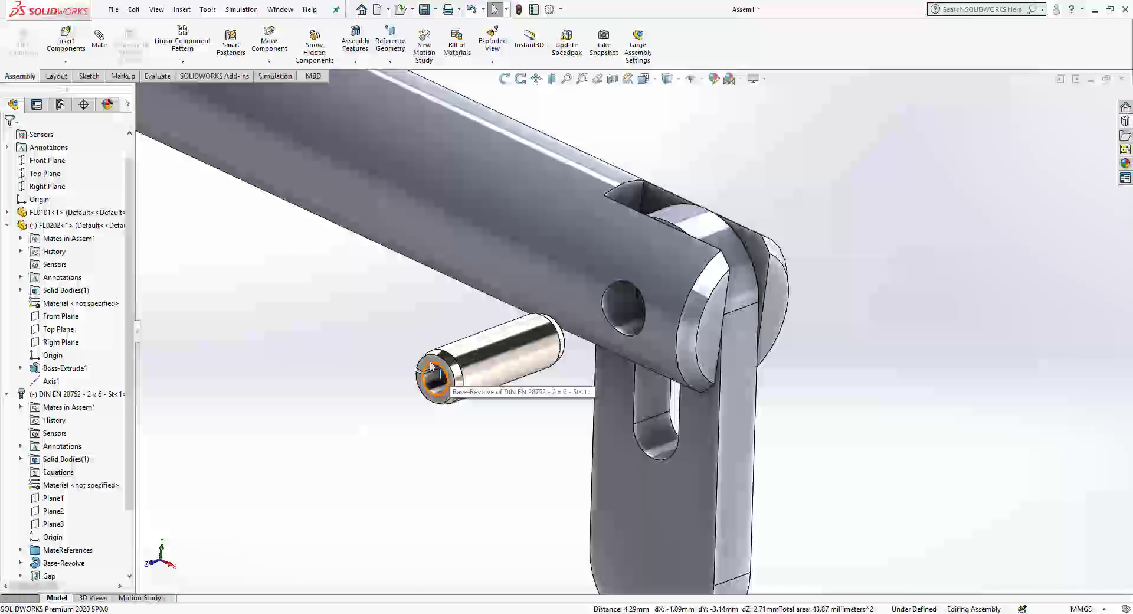
pyautogui.moveTo(435, 359); pyautogui.dragTo(646, 300)
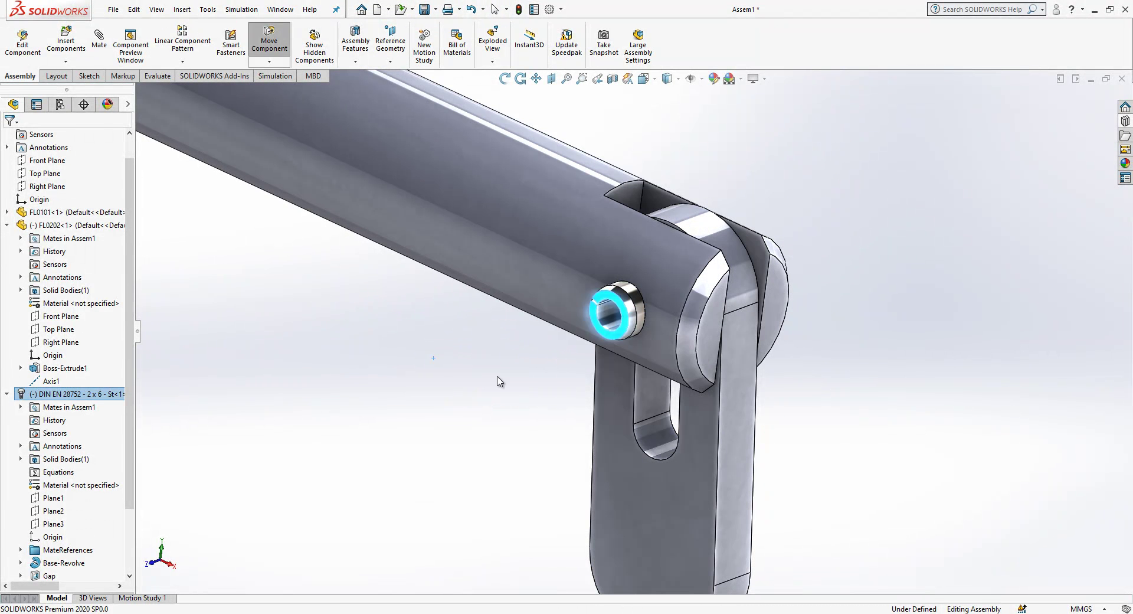
pyautogui.click(499, 378)
# - Mate the spring pin's end face tangent to the cylindrical shaft surface of FL0101
pyautogui.click(102, 48)
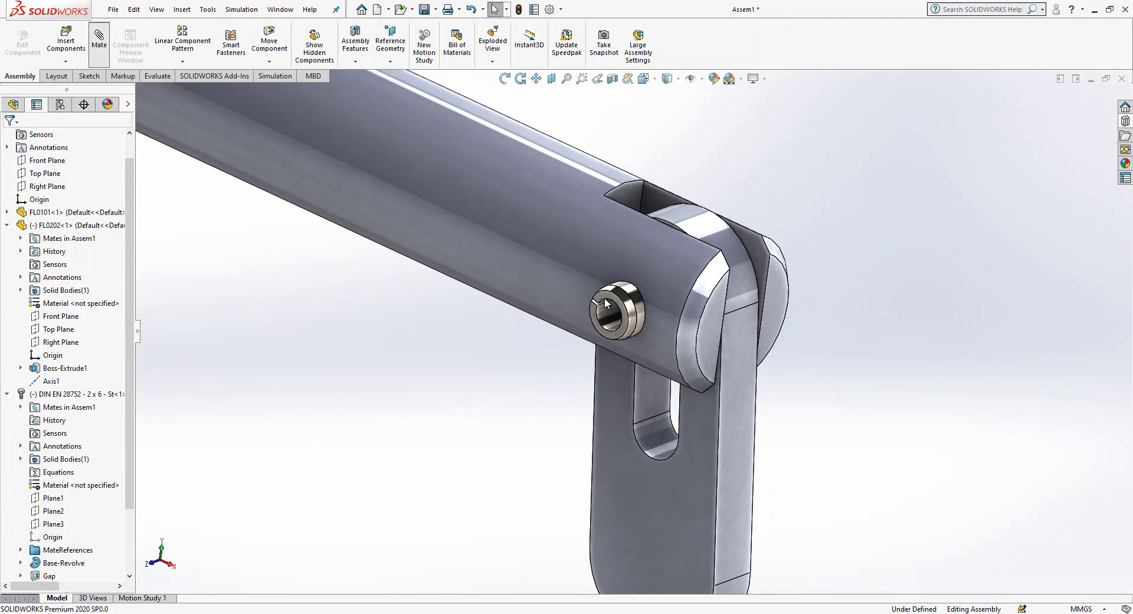
pyautogui.click(603, 275)
pyautogui.click(601, 273)
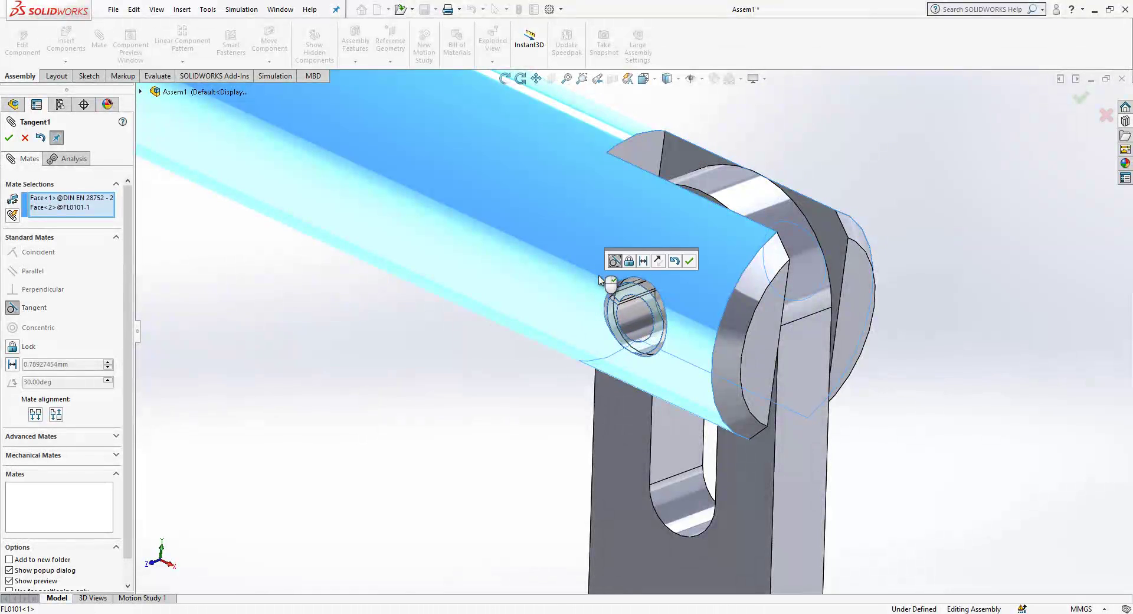
pyautogui.click(689, 260)
pyautogui.moveTo(661, 290); pyautogui.dragTo(639, 272, button='middle')
pyautogui.press('Escape')
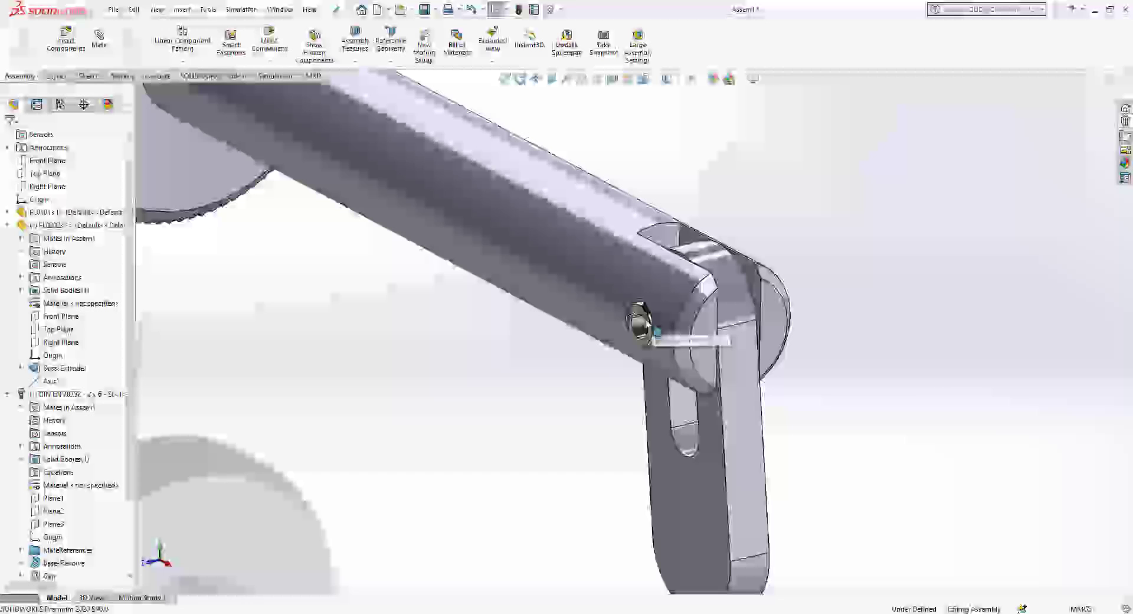
# - Select the spring pin's Plane3 and examine its position relative to the assembly
pyautogui.click(640, 325)
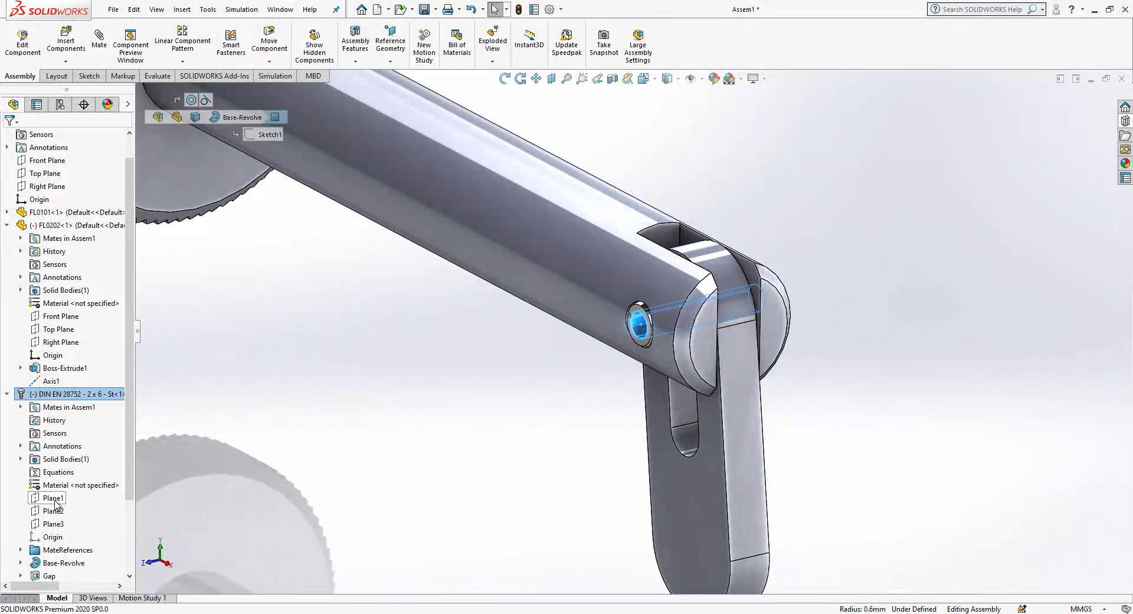
pyautogui.click(59, 524)
pyautogui.scroll(5, 490, 443)
pyautogui.moveTo(785, 361); pyautogui.dragTo(706, 354, button='middle')
pyautogui.moveTo(715, 348); pyautogui.dragTo(678, 316, button='middle')
# - Collapse the expanded component and mate entries, and swing the latch to hang roughly perpendicular to the locking pin
pyautogui.click(7, 394)
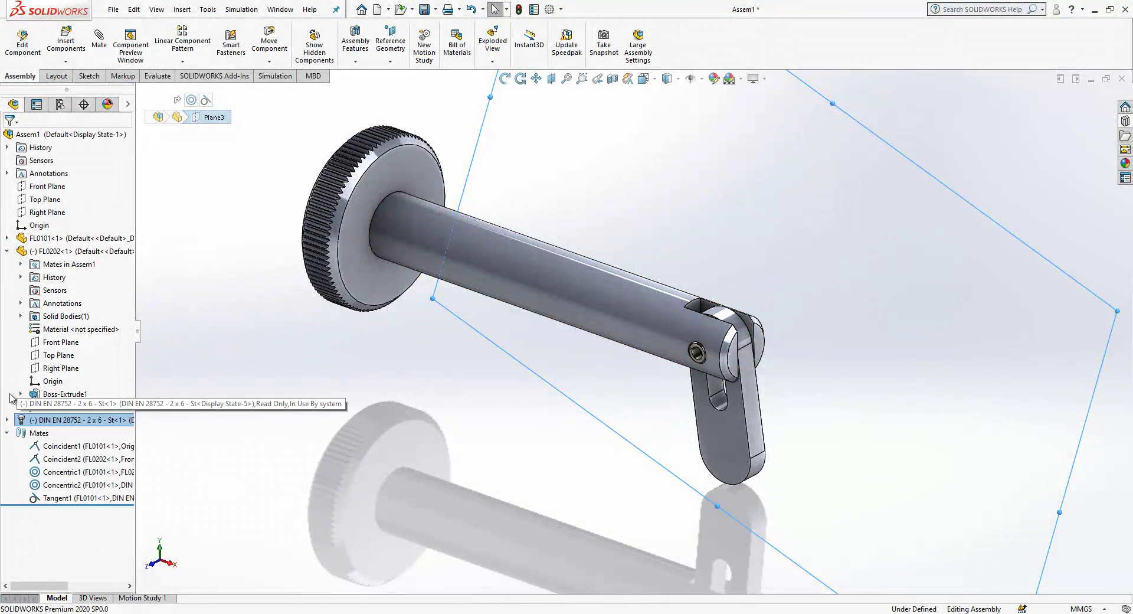
pyautogui.click(7, 251)
pyautogui.click(599, 417)
pyautogui.moveTo(599, 416); pyautogui.dragTo(715, 405, button='middle')
pyautogui.moveTo(717, 405); pyautogui.dragTo(674, 381)
pyautogui.click(531, 376)
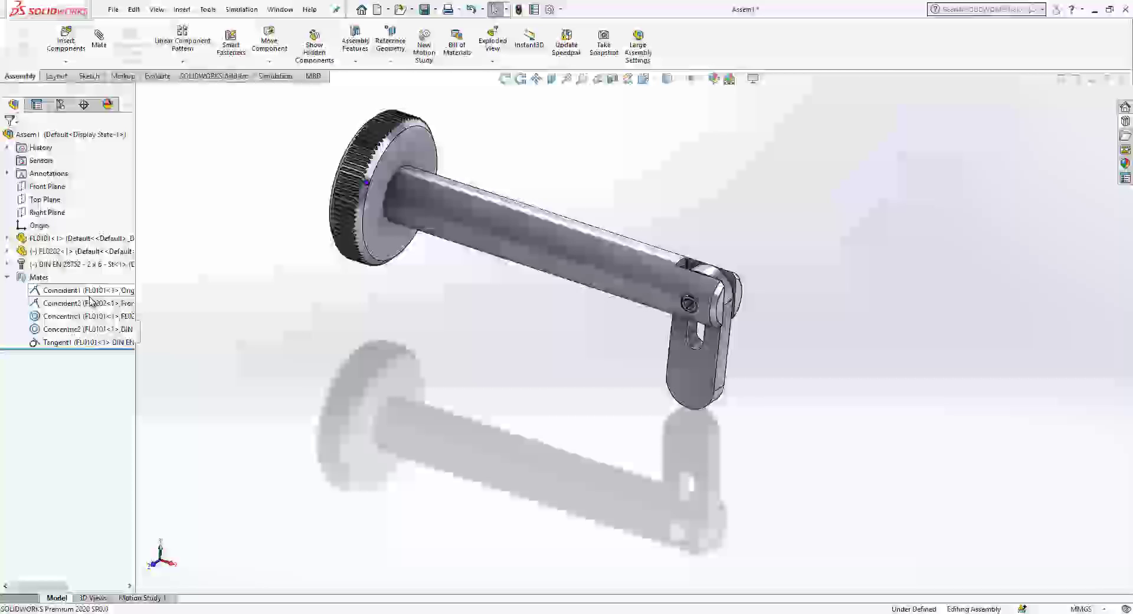
pyautogui.click(6, 277)
pyautogui.scroll(-2, 400, 154)
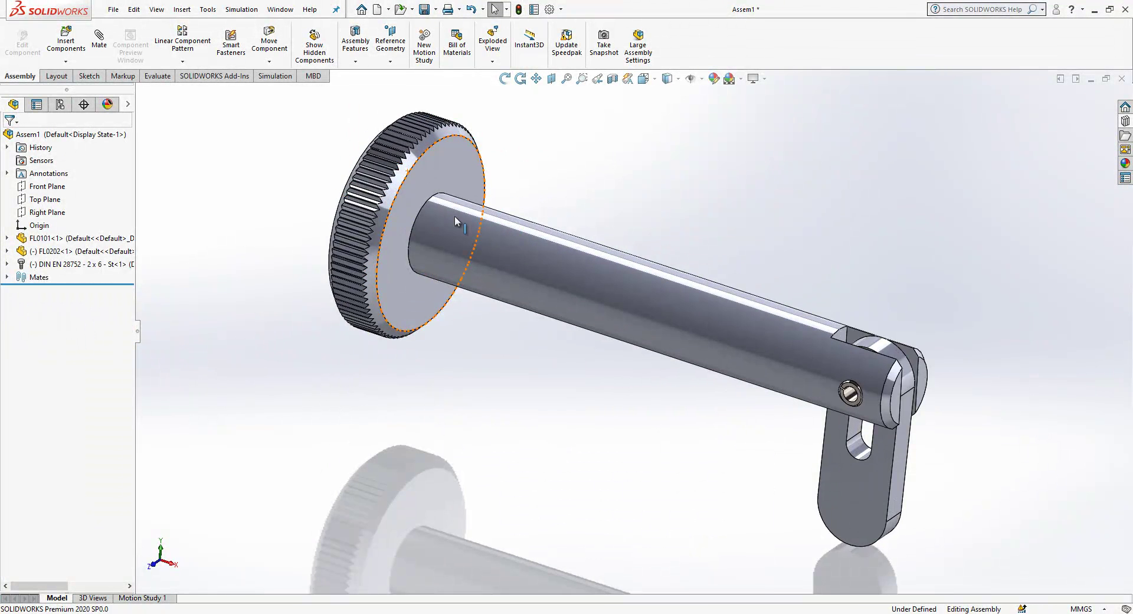
pyautogui.scroll(1, 455, 217)
pyautogui.moveTo(708, 287)
pyautogui.mouseDown(button='middle')
pyautogui.moveTo(695, 291)
pyautogui.moveTo(709, 296)
pyautogui.moveTo(716, 277)
pyautogui.mouseUp(button='middle')
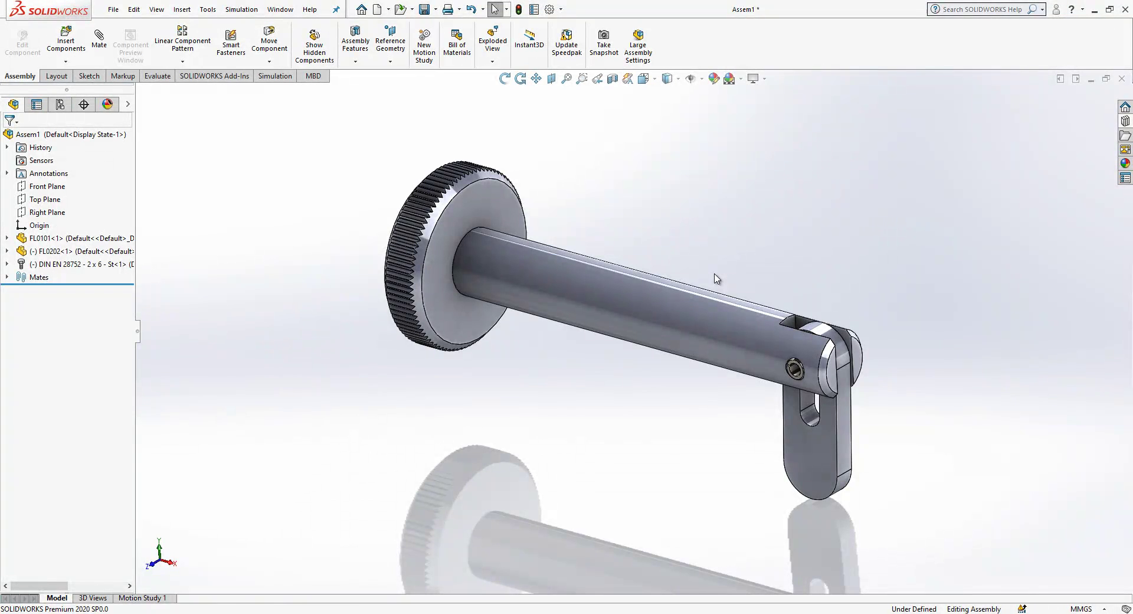
pyautogui.scroll(-2, 717, 278)
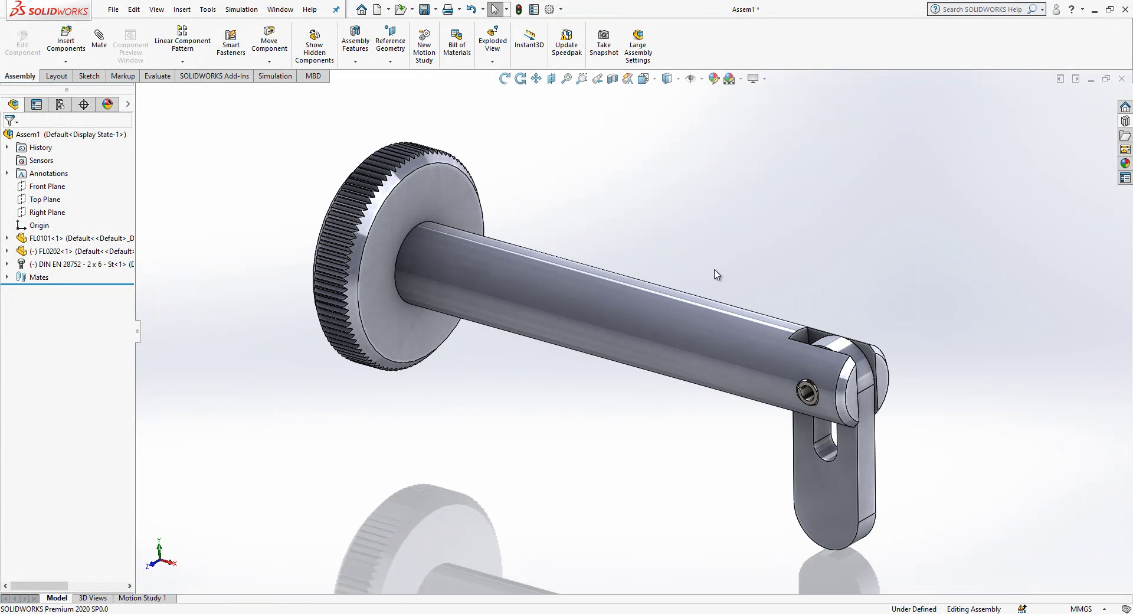